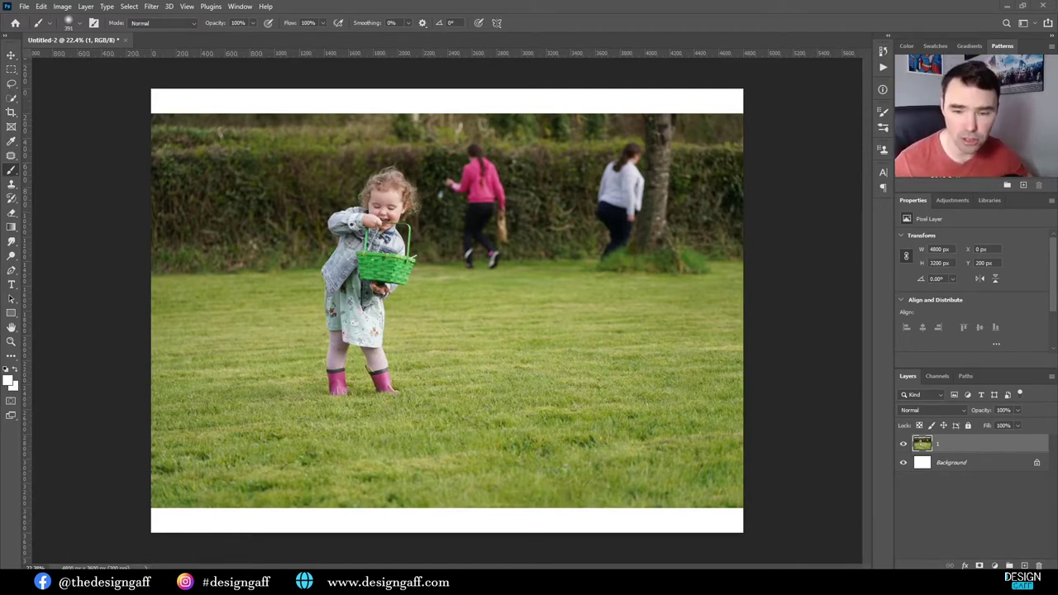
pyautogui.scroll(3, 355, 259)
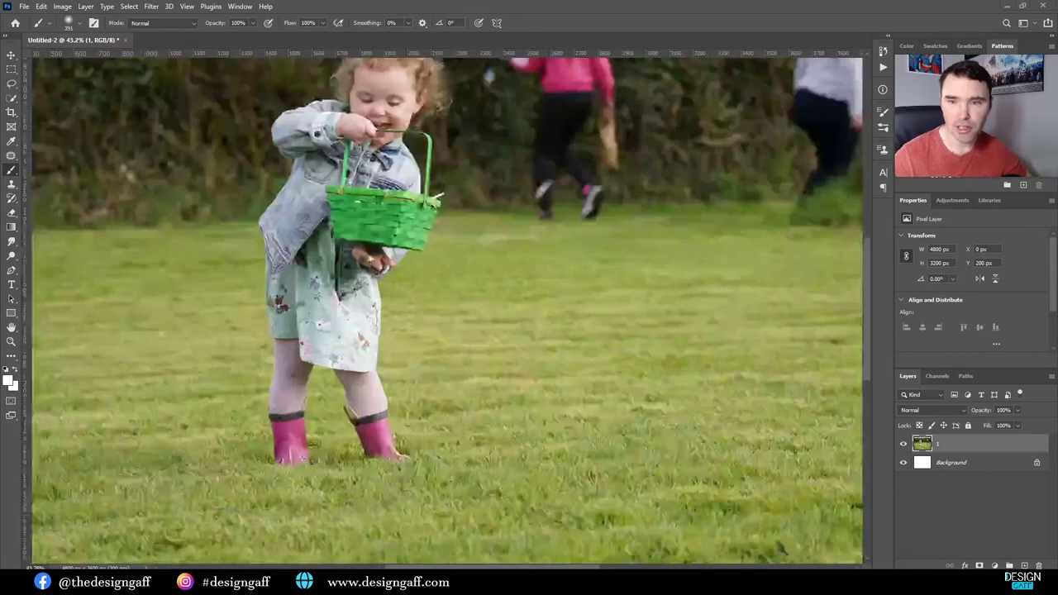
pyautogui.scroll(-3, 356, 259)
pyautogui.scroll(1, 355, 260)
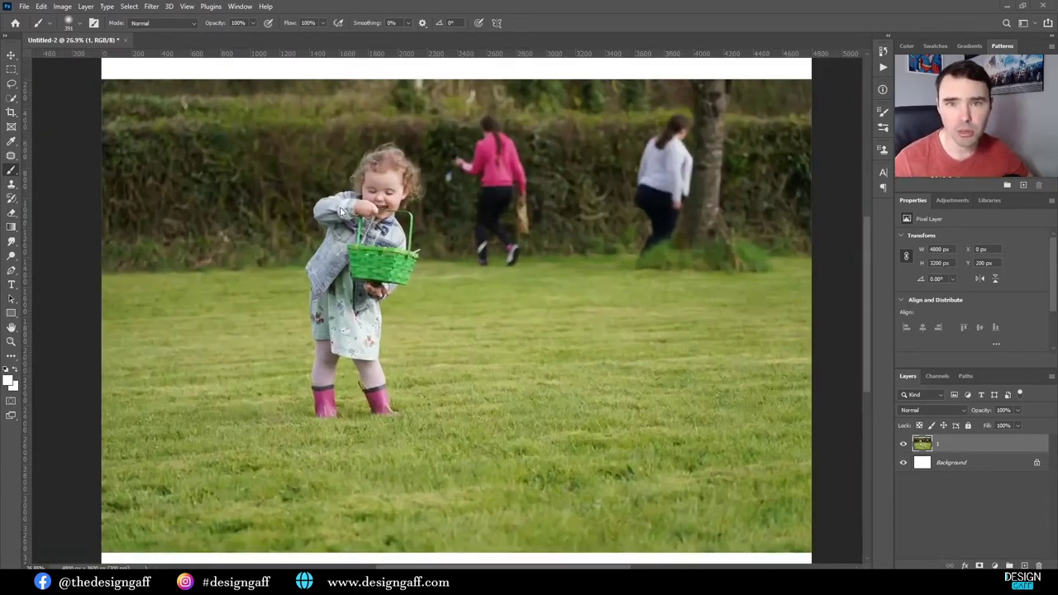
pyautogui.scroll(2, 360, 203)
pyautogui.scroll(-1, 364, 208)
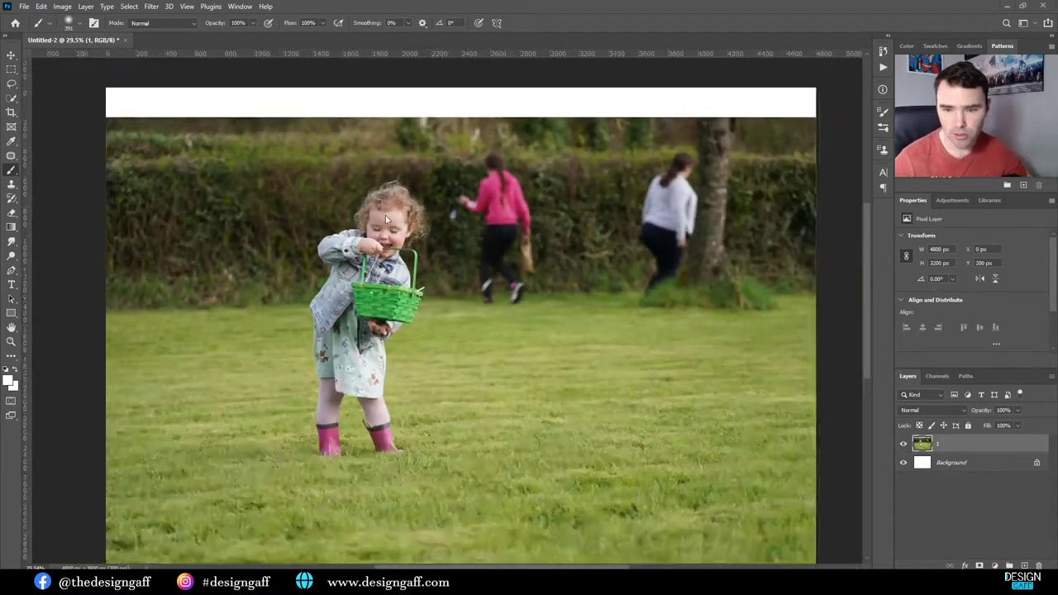
pyautogui.scroll(-1, 385, 219)
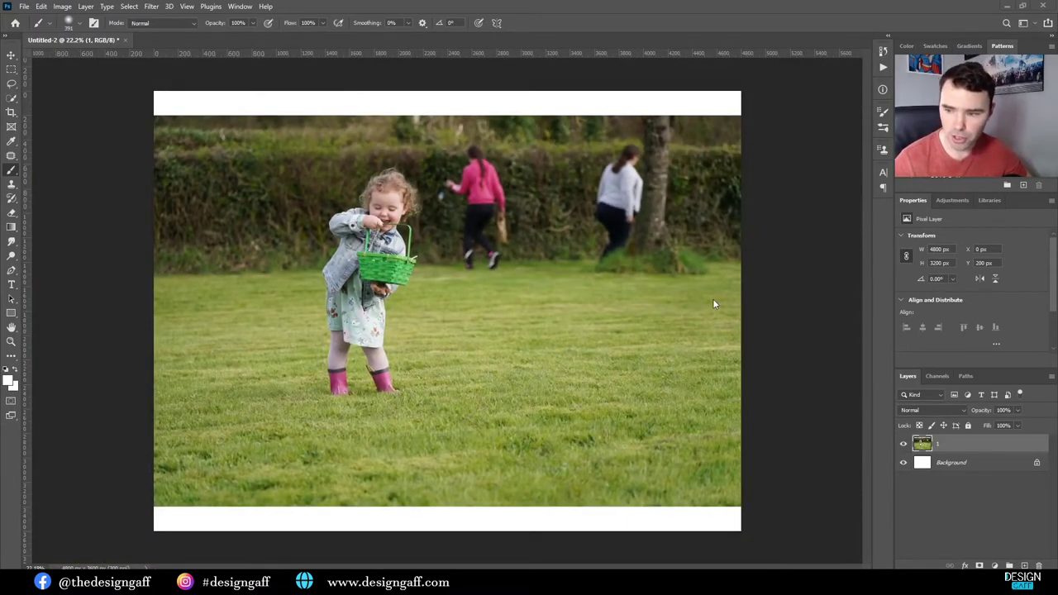
# Step: Duplicate the photo layer and name the lower copy Back Up
pyautogui.click(943, 465)
pyautogui.click(942, 447)
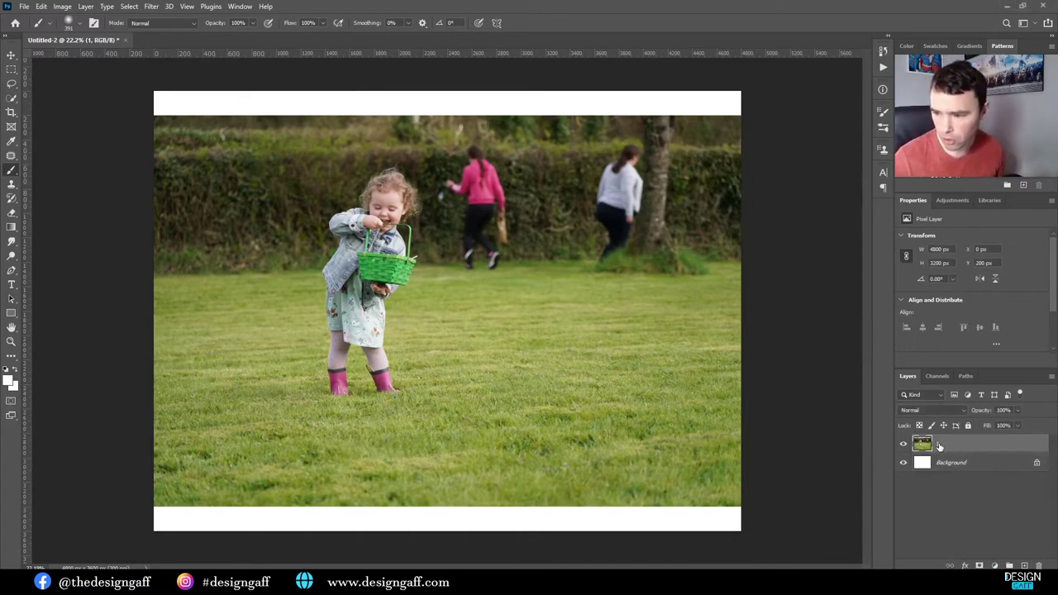
pyautogui.hotkey('ctrl', 'j')
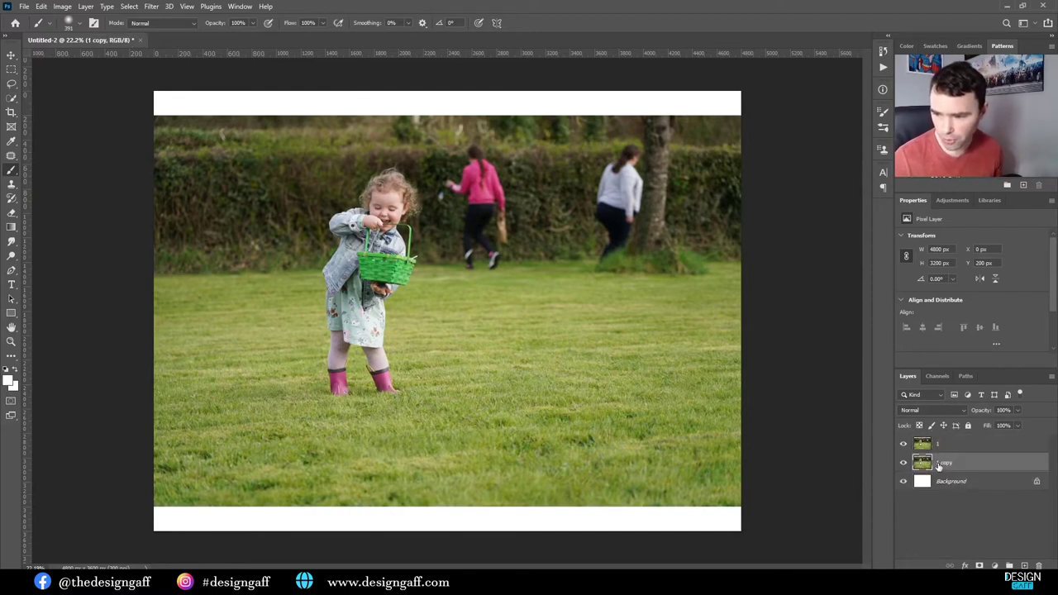
pyautogui.doubleClick(942, 462)
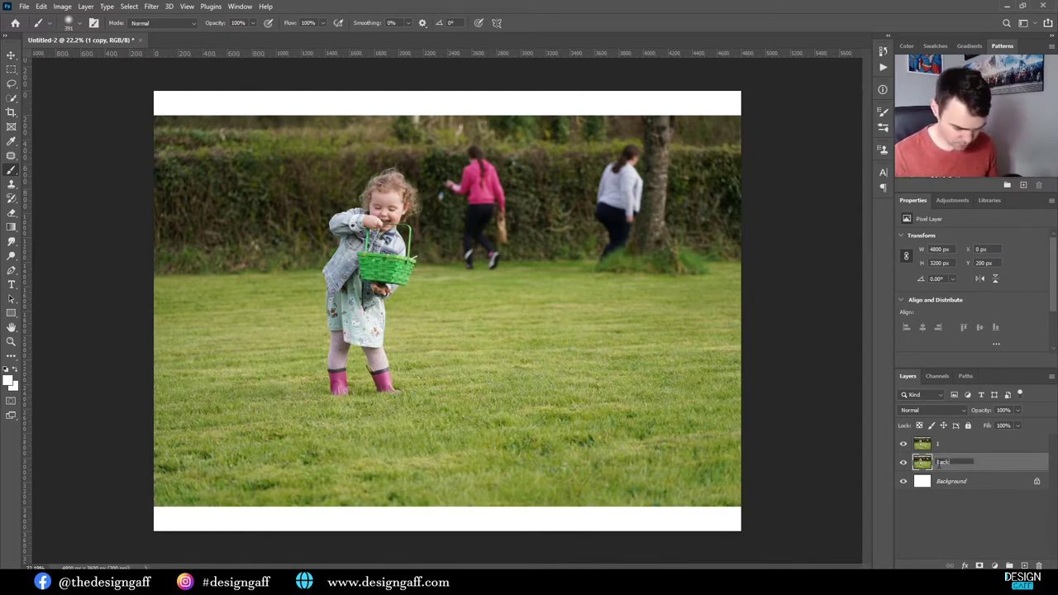
pyautogui.press('Return')
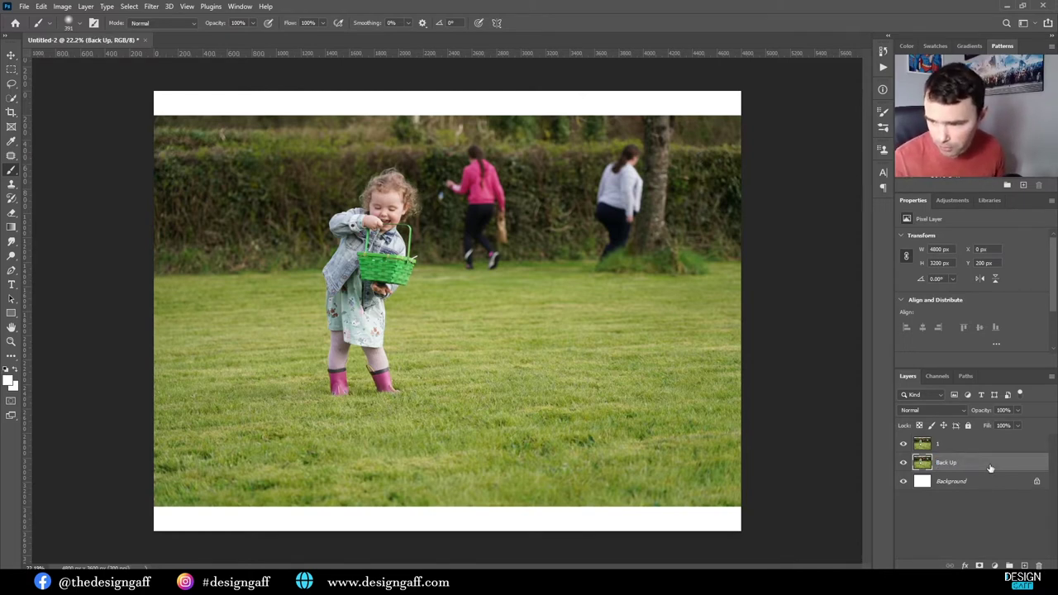
# Step: Rename the top photo layer as Photo
pyautogui.click(940, 446)
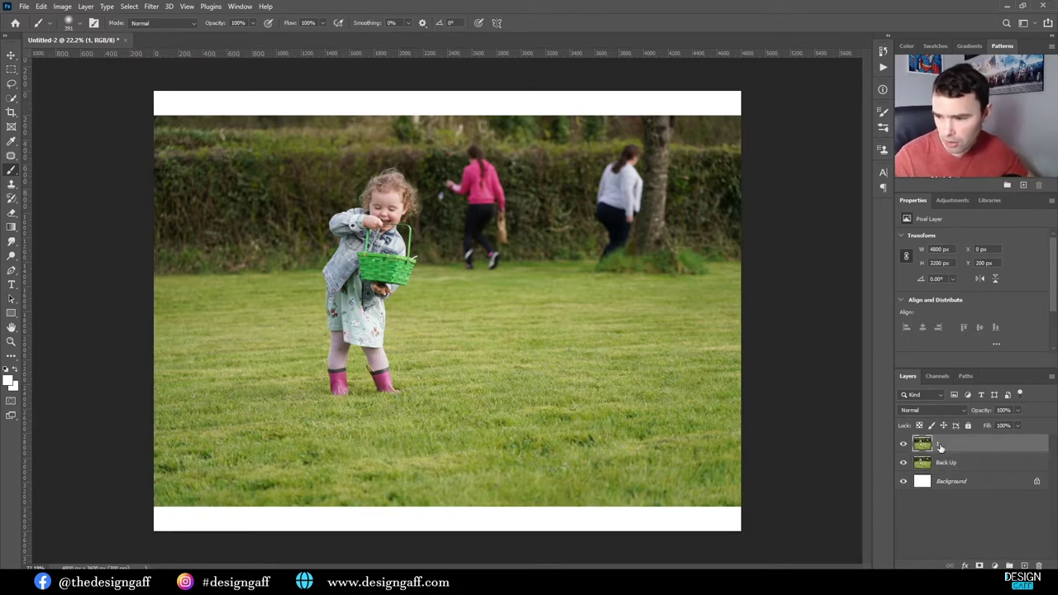
pyautogui.doubleClick(940, 446)
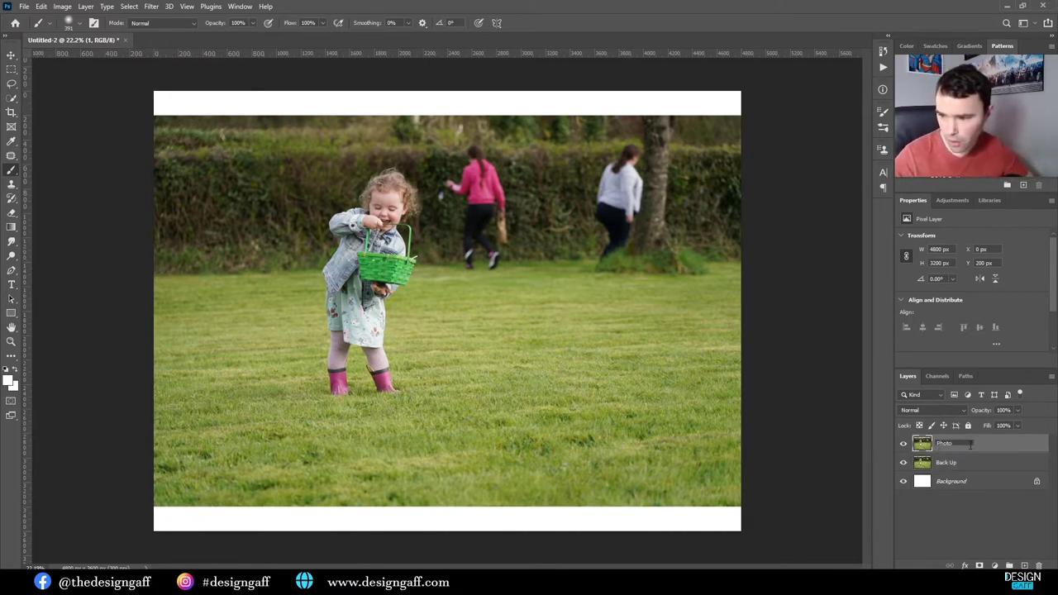
pyautogui.press('Return')
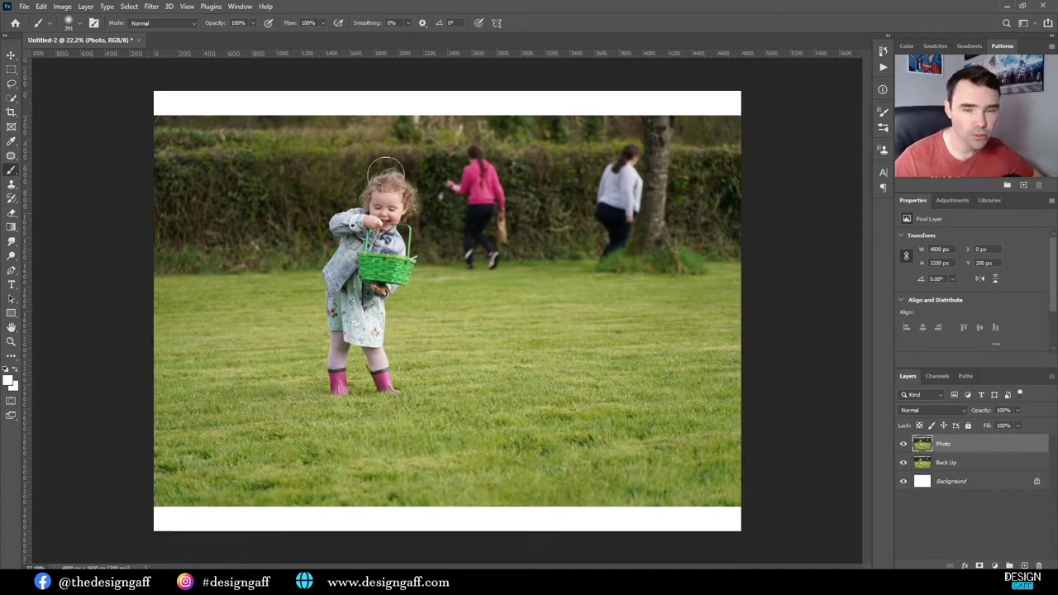
pyautogui.rightClick(941, 444)
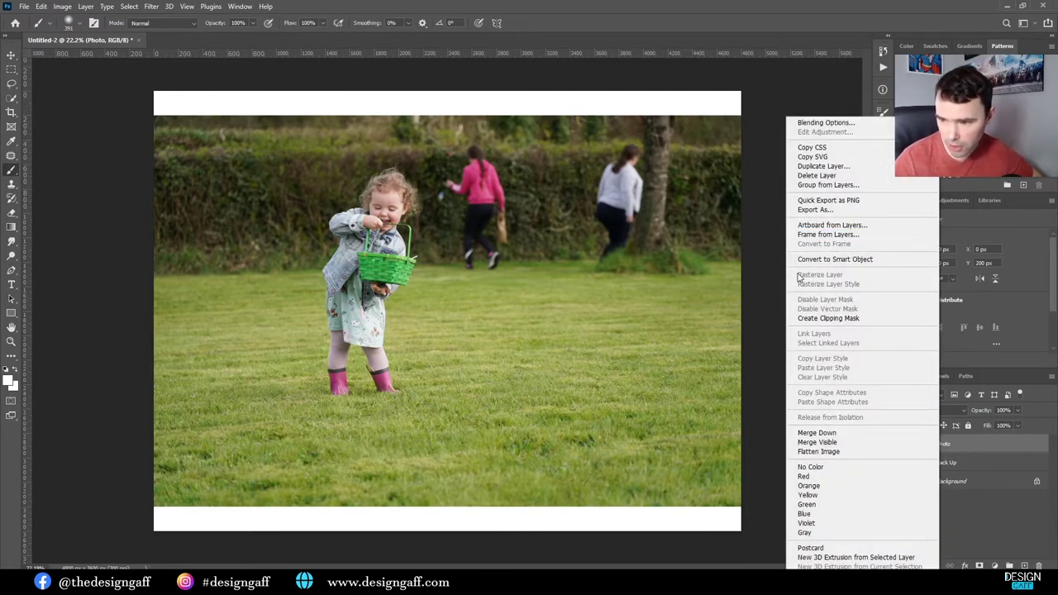
pyautogui.click(37, 71)
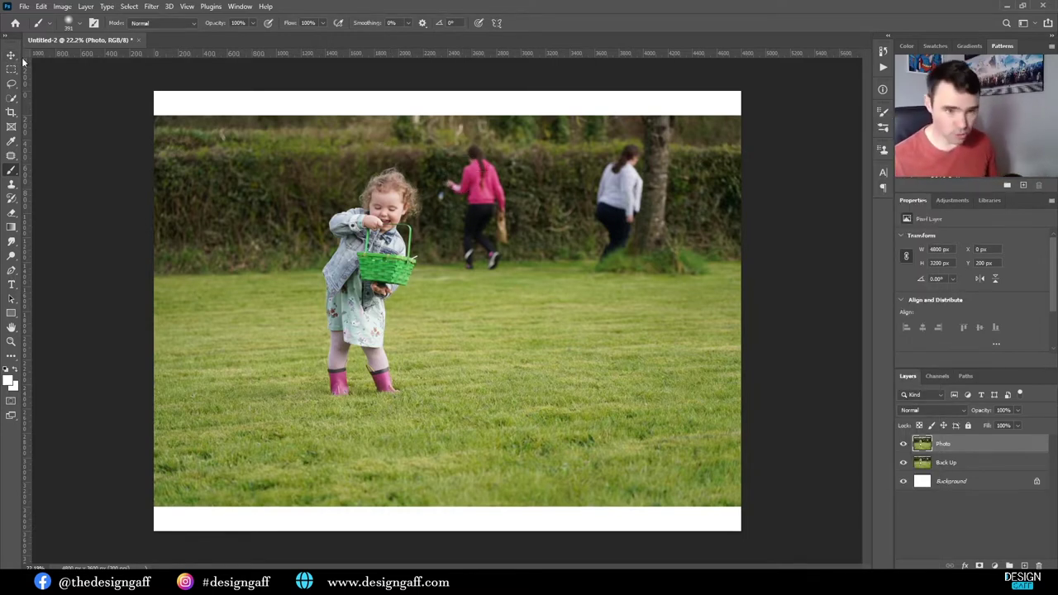
# Step: Remove the background person in the pink top with a loose Lasso selection and a Content-Aware fill, leaving nothing selected
pyautogui.click(11, 85)
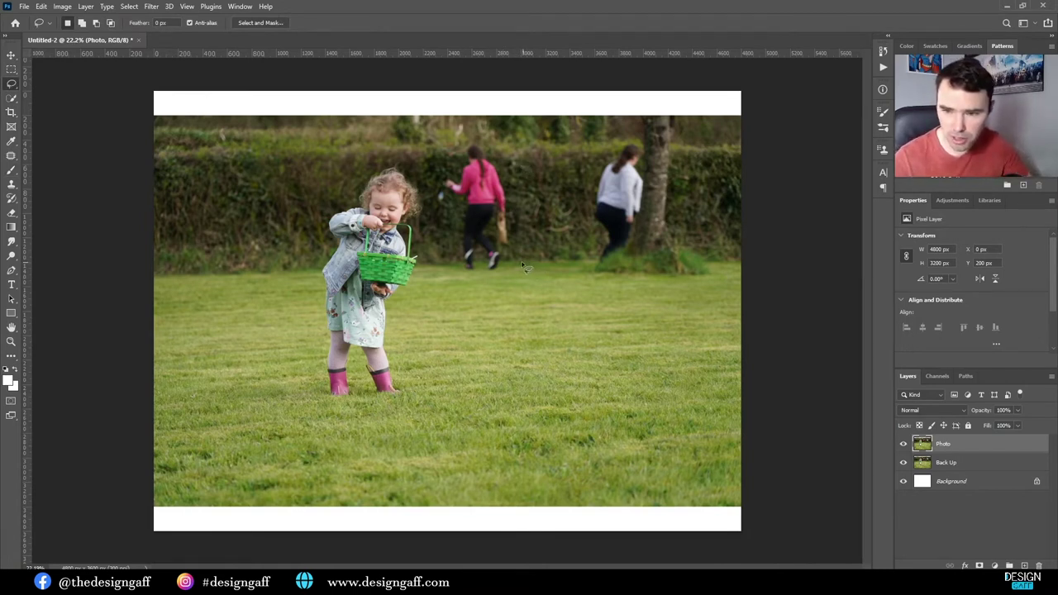
pyautogui.moveTo(465, 278)
pyautogui.mouseDown()
pyautogui.moveTo(450, 199)
pyautogui.moveTo(435, 181)
pyautogui.moveTo(437, 163)
pyautogui.moveTo(470, 136)
pyautogui.moveTo(495, 143)
pyautogui.moveTo(510, 168)
pyautogui.moveTo(517, 278)
pyautogui.mouseUp()
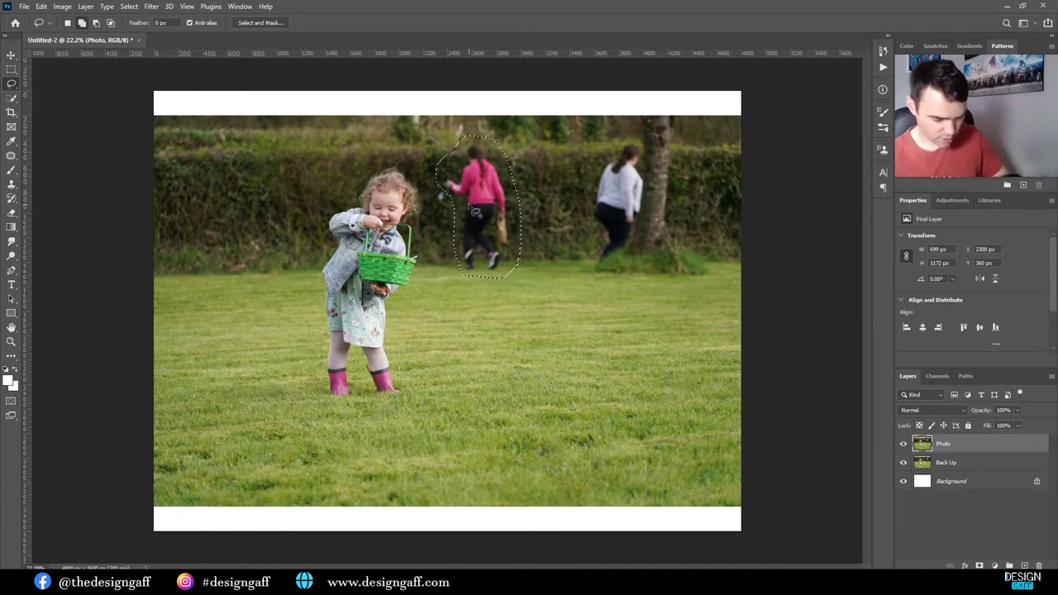
pyautogui.press('i')
pyautogui.hotkey('shift', 'BackSpace')
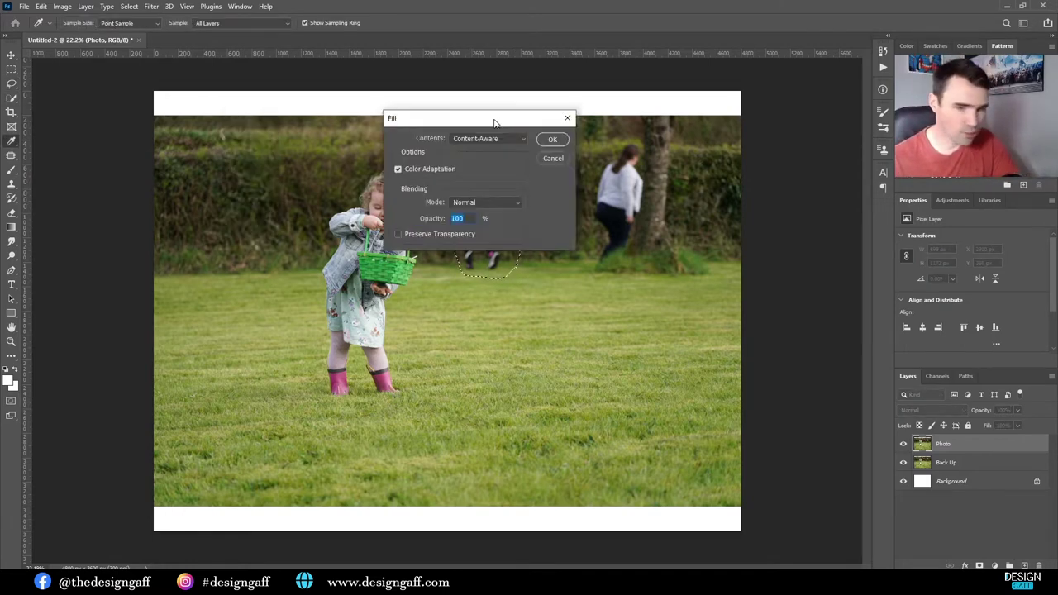
pyautogui.moveTo(496, 110); pyautogui.dragTo(599, 93)
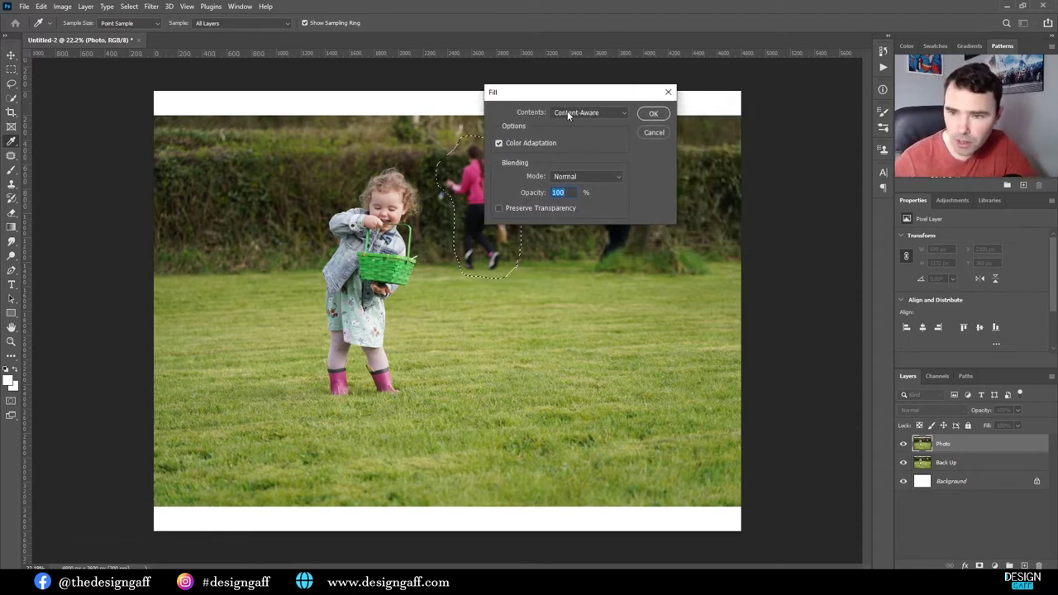
pyautogui.click(570, 112)
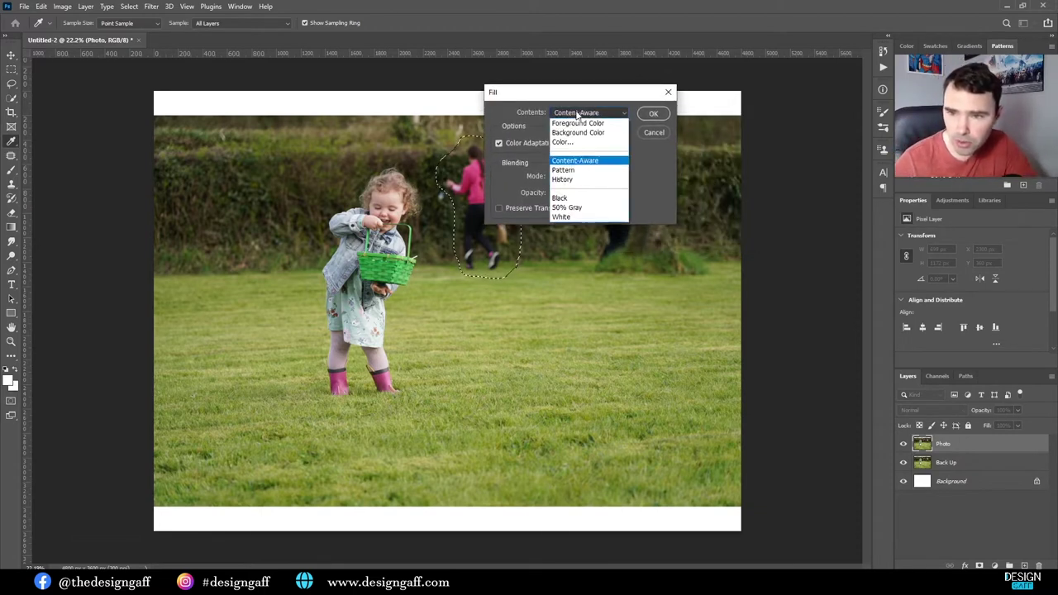
pyautogui.click(577, 164)
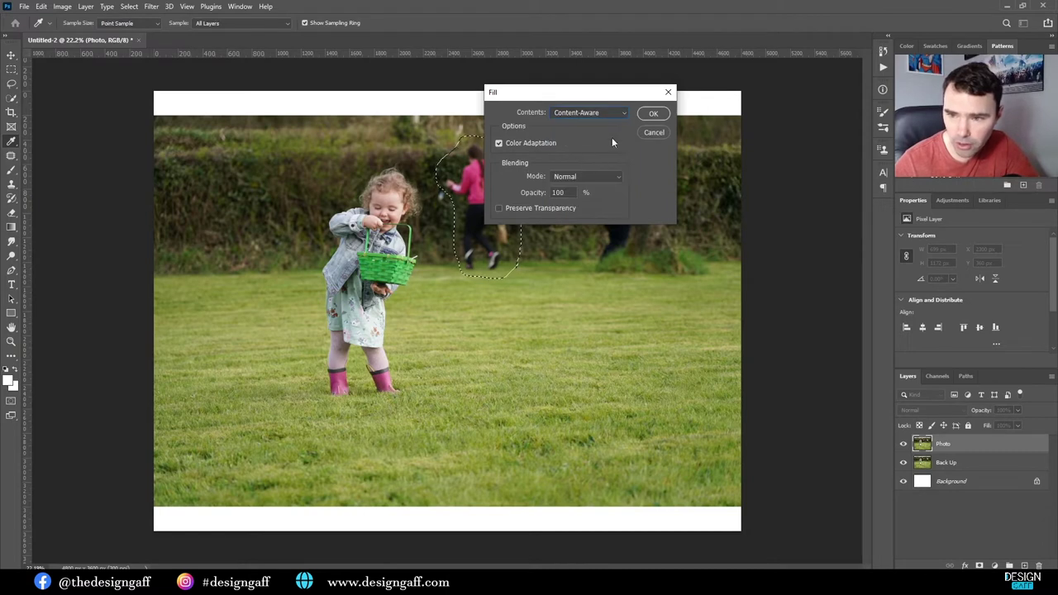
pyautogui.click(653, 114)
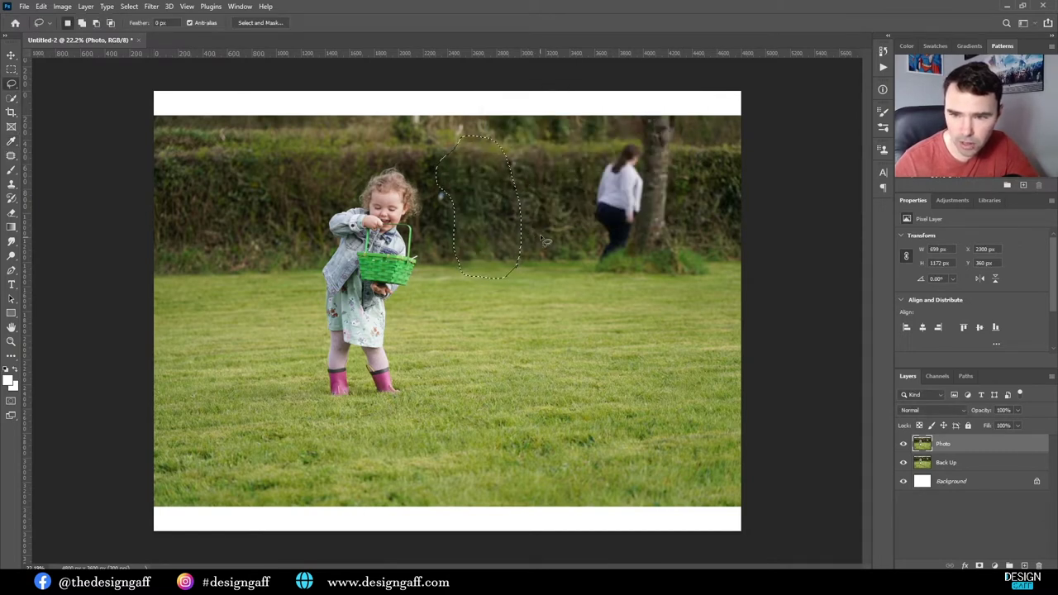
pyautogui.hotkey('ctrl', 'd')
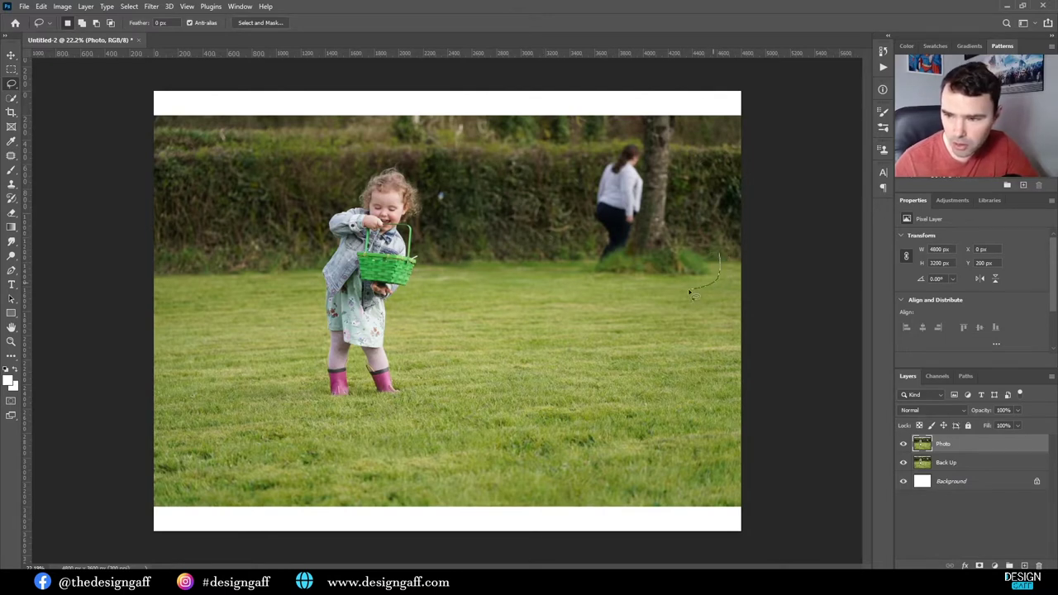
# Step: Lasso the person in white together with the tree and its base, replace them with a Content-Aware fill, and deselect
pyautogui.moveTo(613, 286)
pyautogui.mouseDown()
pyautogui.moveTo(588, 275)
pyautogui.moveTo(570, 225)
pyautogui.mouseUp()
pyautogui.moveTo(608, 150)
pyautogui.mouseDown()
pyautogui.moveTo(644, 106)
pyautogui.moveTo(671, 108)
pyautogui.moveTo(684, 138)
pyautogui.moveTo(686, 223)
pyautogui.moveTo(716, 287)
pyautogui.mouseUp()
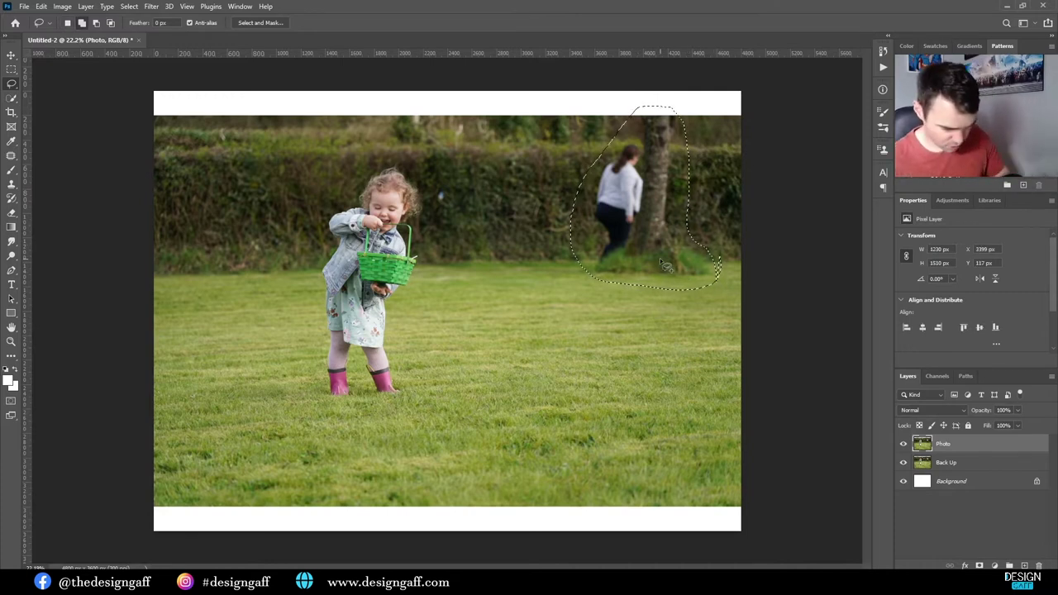
pyautogui.hotkey('shift', 'BackSpace')
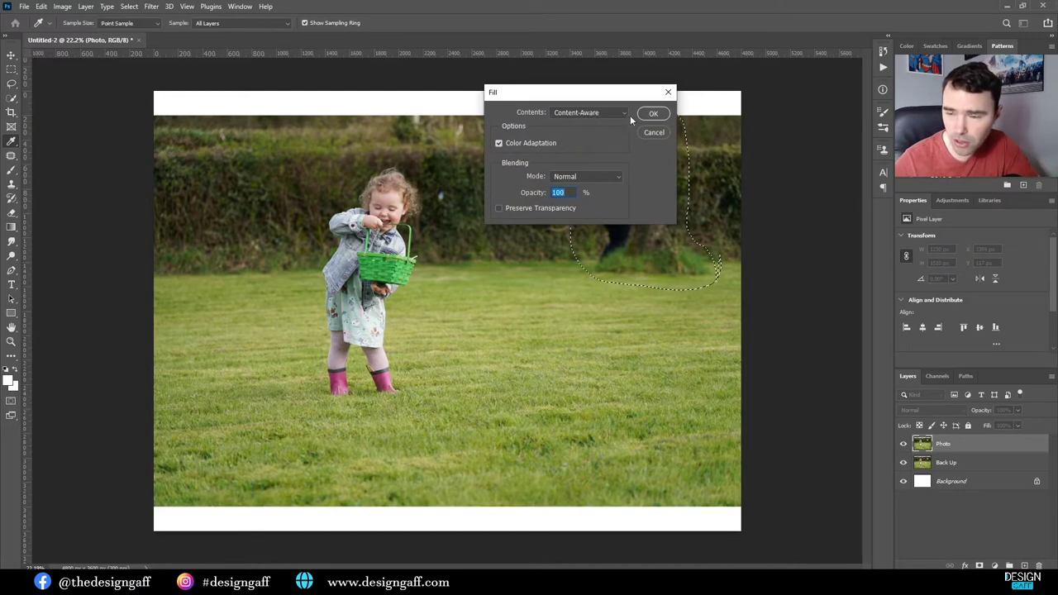
pyautogui.click(660, 118)
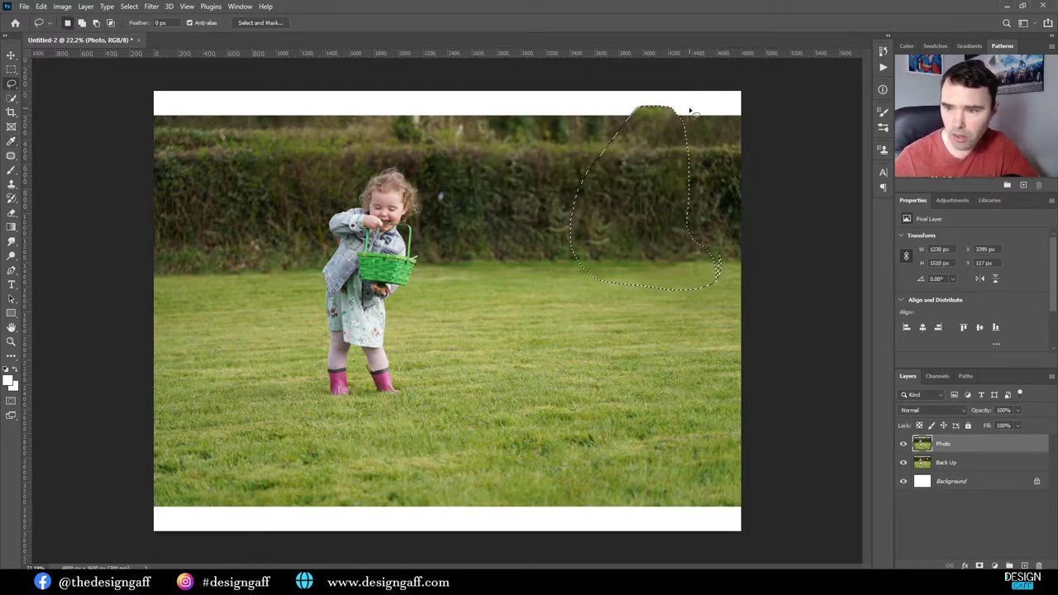
pyautogui.hotkey('ctrl', 'd')
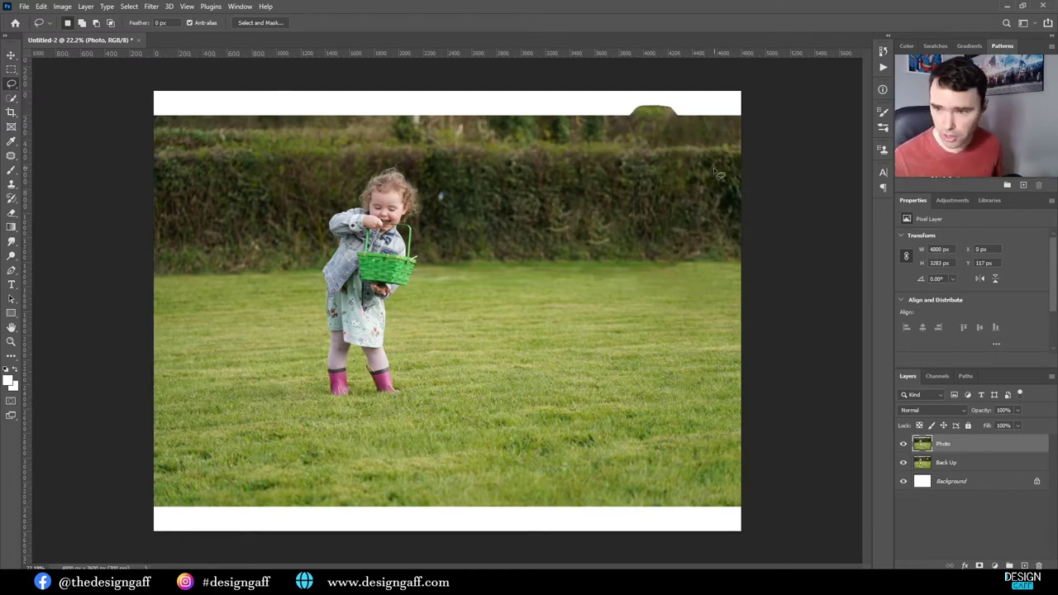
# Step: Select the uneven hedge top where the tree stood and patch it with neighbouring hedge using the Patch tool
pyautogui.scroll(2, 670, 201)
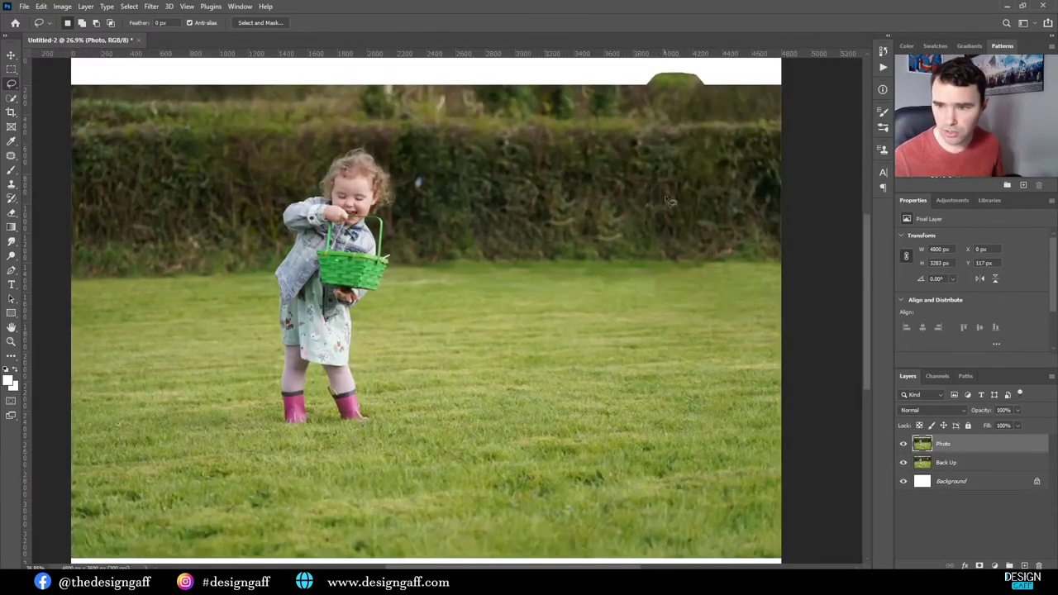
pyautogui.scroll(-1, 712, 153)
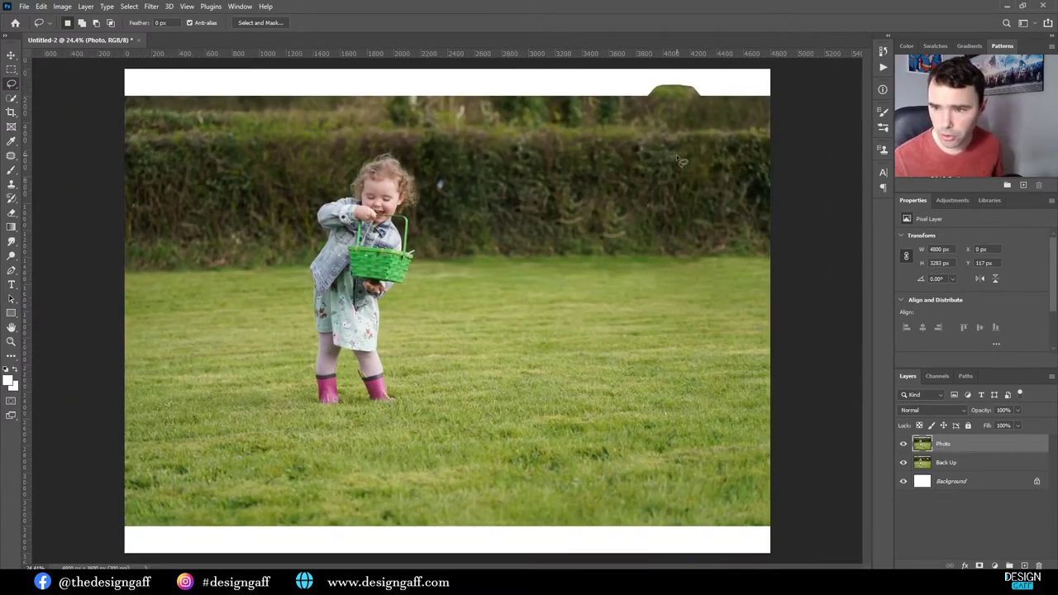
pyautogui.scroll(5, 666, 155)
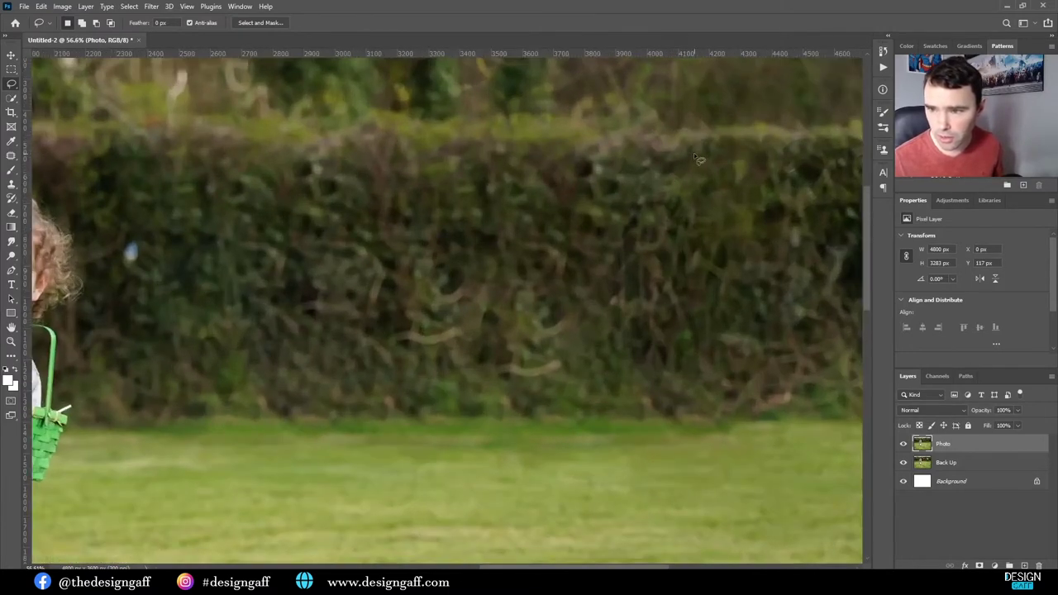
pyautogui.scroll(-3, 698, 159)
pyautogui.scroll(-1, 714, 169)
pyautogui.moveTo(714, 168)
pyautogui.mouseDown()
pyautogui.moveTo(676, 179)
pyautogui.moveTo(639, 165)
pyautogui.moveTo(672, 134)
pyautogui.moveTo(718, 130)
pyautogui.moveTo(716, 170)
pyautogui.mouseUp()
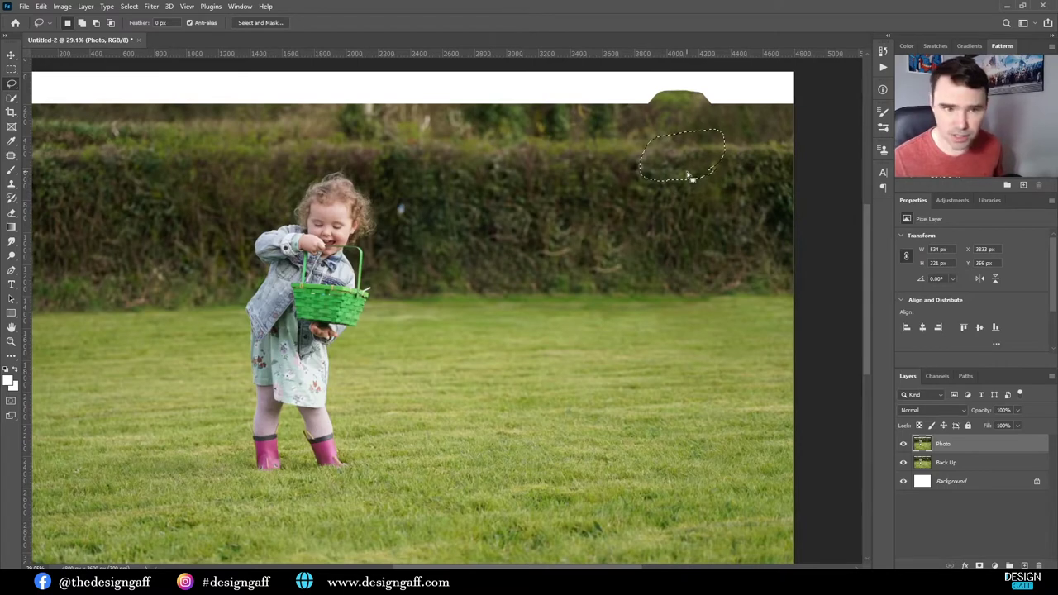
pyautogui.click(11, 157)
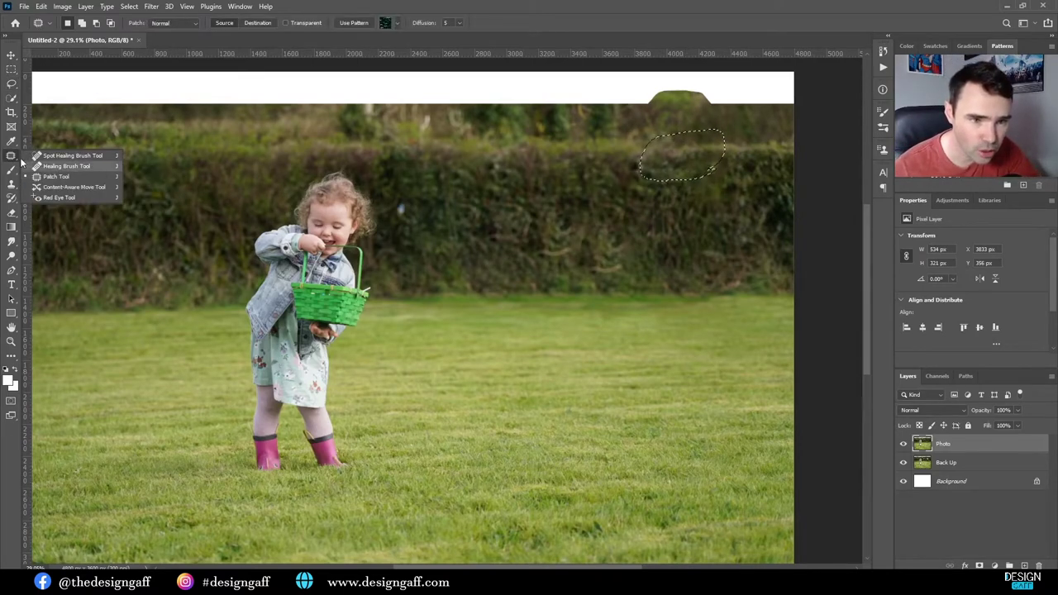
pyautogui.click(673, 158)
pyautogui.moveTo(652, 151); pyautogui.dragTo(537, 147)
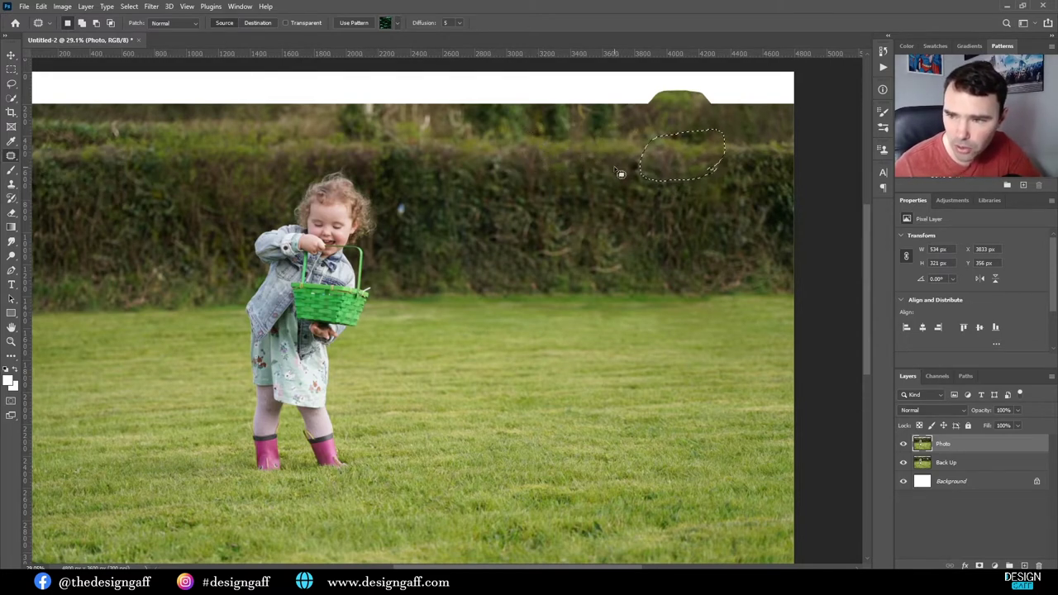
pyautogui.hotkey('ctrl', 'd')
# Step: Patch a second, smaller area along the hedge's top edge with nearby hedge texture and clear the selection
pyautogui.moveTo(717, 184)
pyautogui.mouseDown()
pyautogui.moveTo(646, 191)
pyautogui.moveTo(669, 171)
pyautogui.moveTo(694, 176)
pyautogui.moveTo(576, 178)
pyautogui.moveTo(698, 162)
pyautogui.moveTo(678, 144)
pyautogui.moveTo(736, 136)
pyautogui.moveTo(607, 154)
pyautogui.mouseUp()
pyautogui.hotkey('ctrl', 'd')
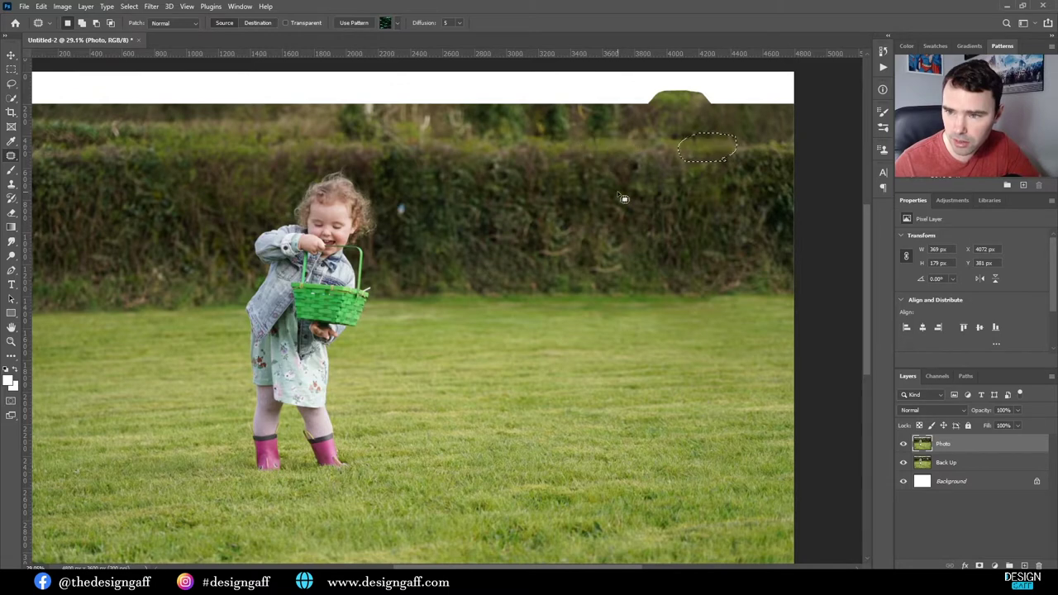
pyautogui.hotkey('ctrl', 'd')
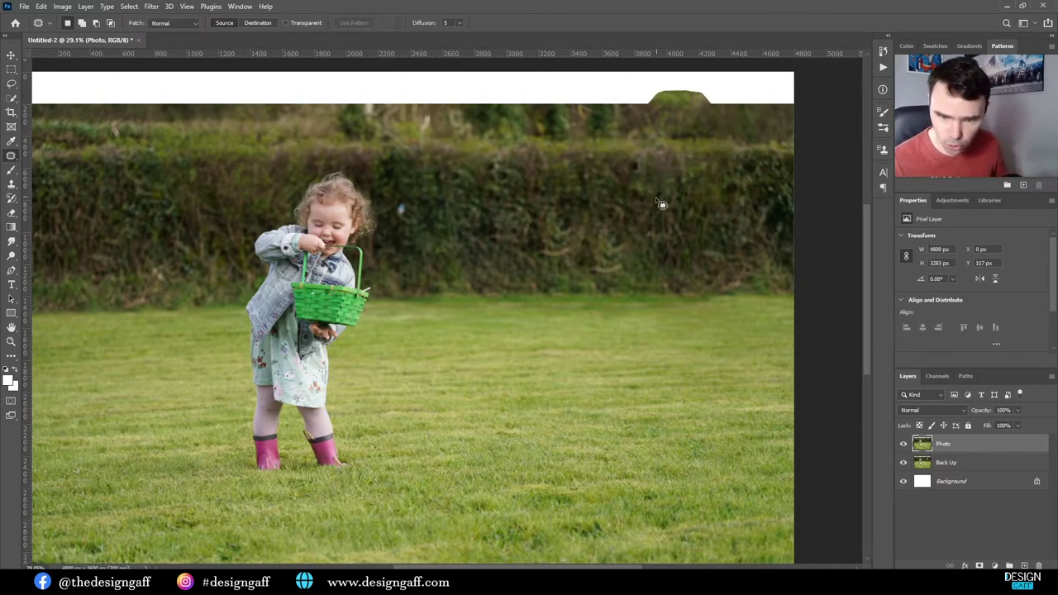
# Step: Patch out the small blue-white spot in the hedge beside the girl's head with nearby foliage and deselect
pyautogui.scroll(5, 413, 213)
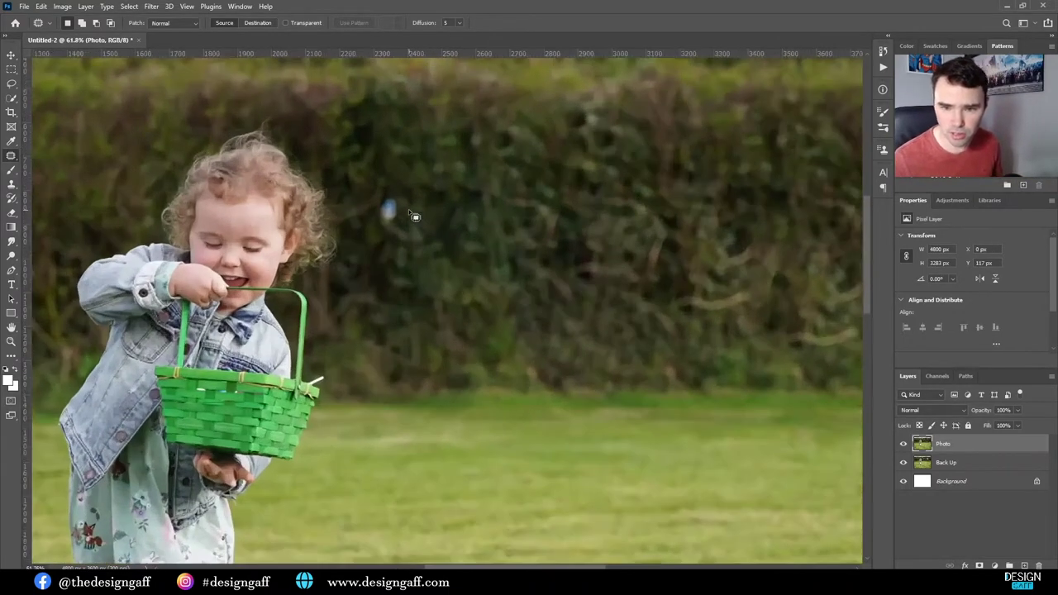
pyautogui.moveTo(417, 225)
pyautogui.mouseDown()
pyautogui.moveTo(401, 229)
pyautogui.moveTo(415, 194)
pyautogui.moveTo(413, 222)
pyautogui.moveTo(430, 222)
pyautogui.moveTo(420, 218)
pyautogui.moveTo(459, 284)
pyautogui.mouseUp()
pyautogui.hotkey('ctrl', 'd')
pyautogui.scroll(-6, 458, 277)
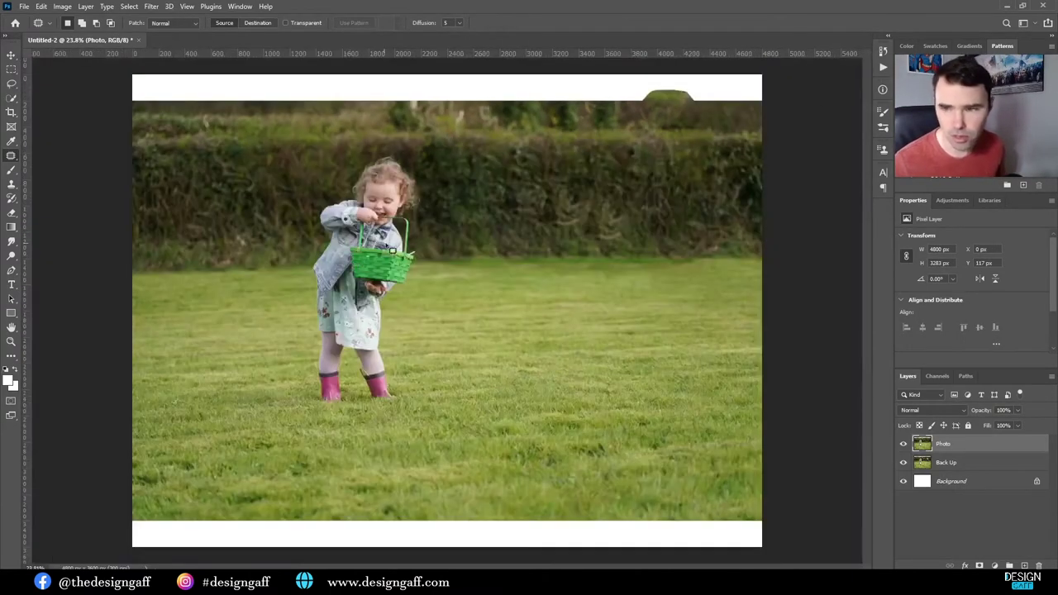
pyautogui.scroll(3, 558, 164)
pyautogui.scroll(-4, 560, 170)
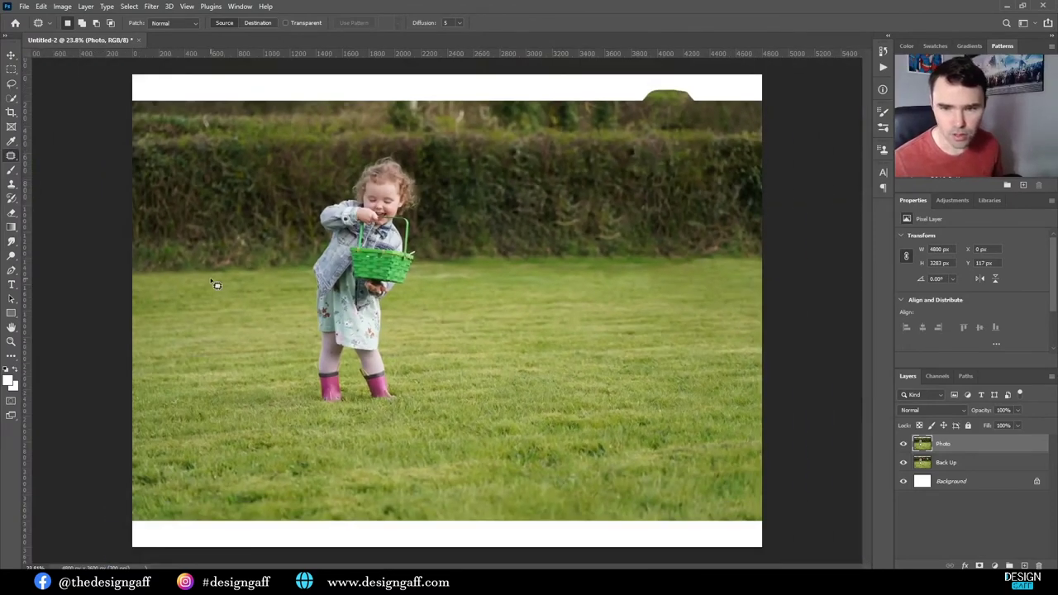
pyautogui.scroll(5, 214, 284)
pyautogui.scroll(-2, 214, 284)
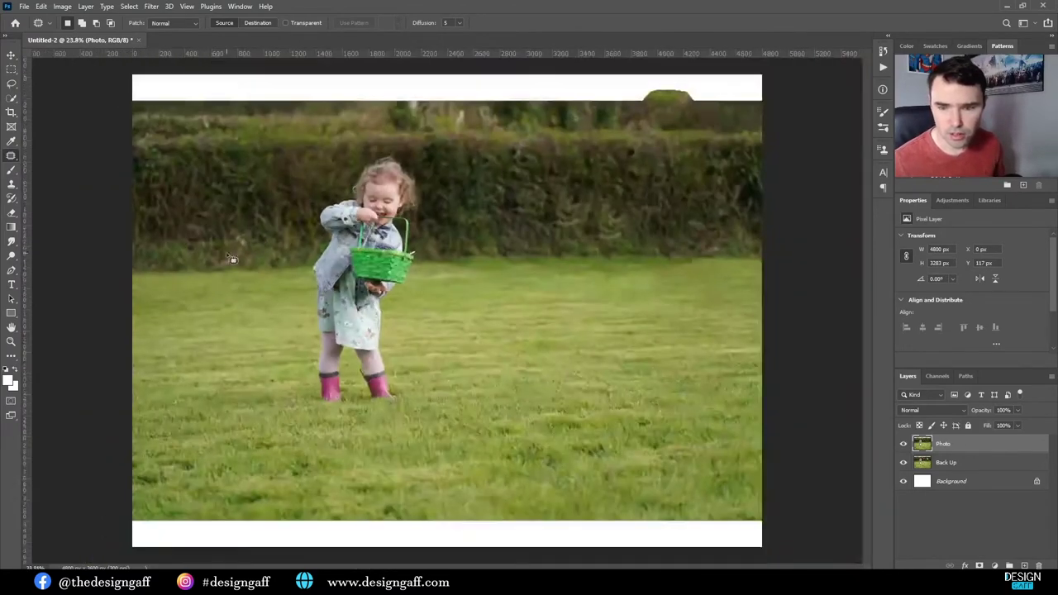
# Step: Scale the Photo and Back Up layers together to about 133.63% and shift them slightly down and left so they cover the white canvas strips
pyautogui.click(12, 54)
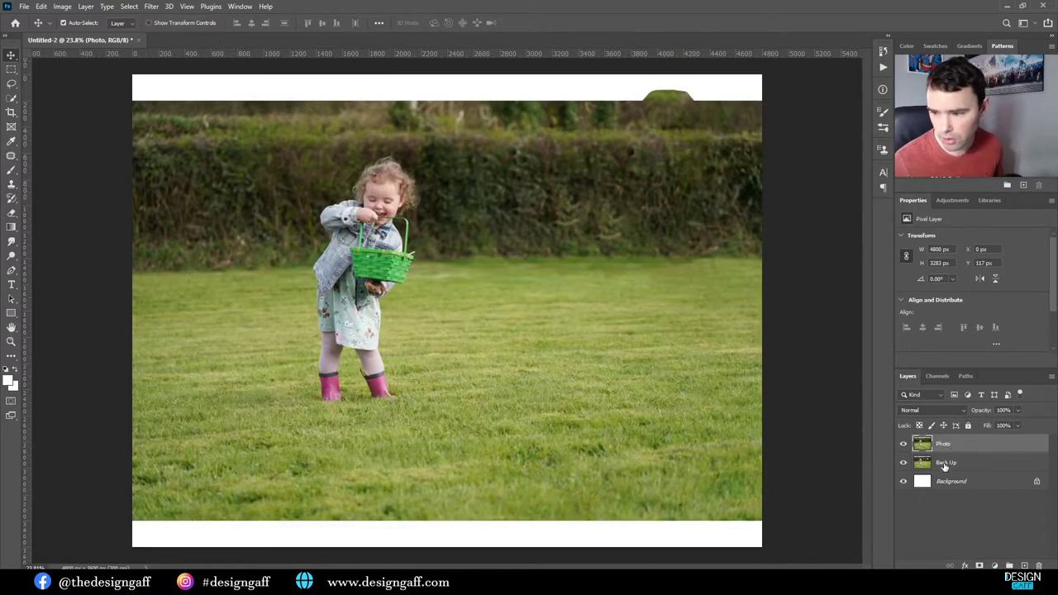
pyautogui.scroll(3, 364, 235)
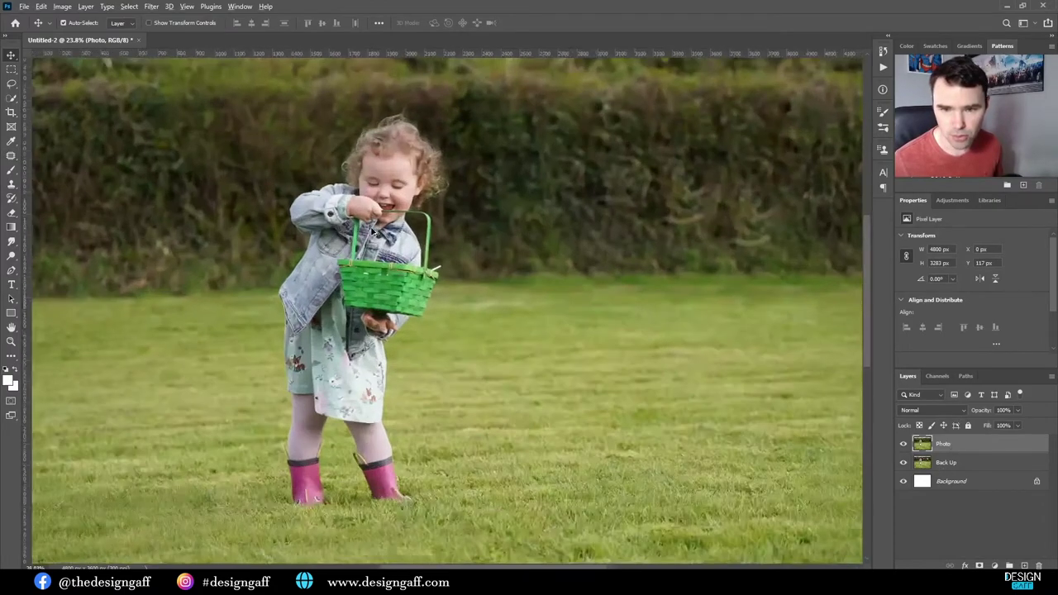
pyautogui.scroll(-2, 372, 233)
pyautogui.scroll(-2, 372, 231)
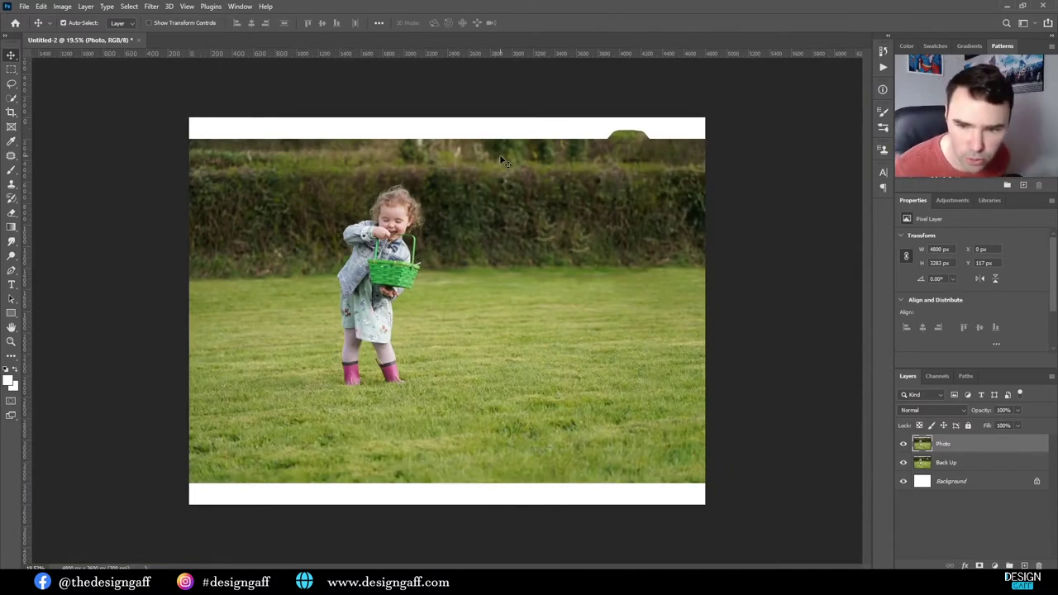
pyautogui.click(948, 465)
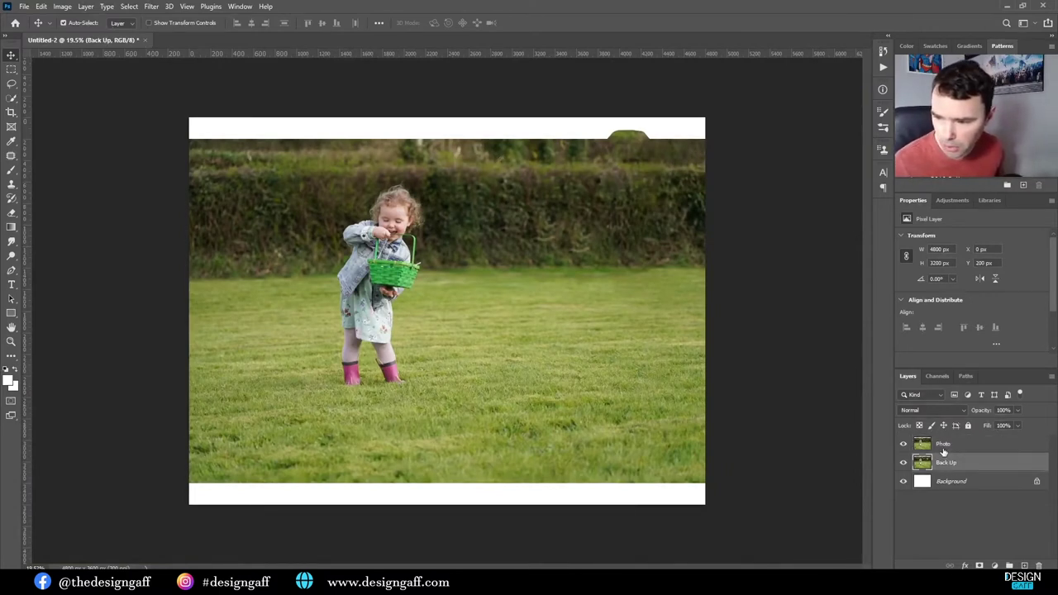
pyautogui.keyDown('shift'); pyautogui.click(943, 450); pyautogui.keyUp('shift')
pyautogui.hotkey('ctrl', 't')
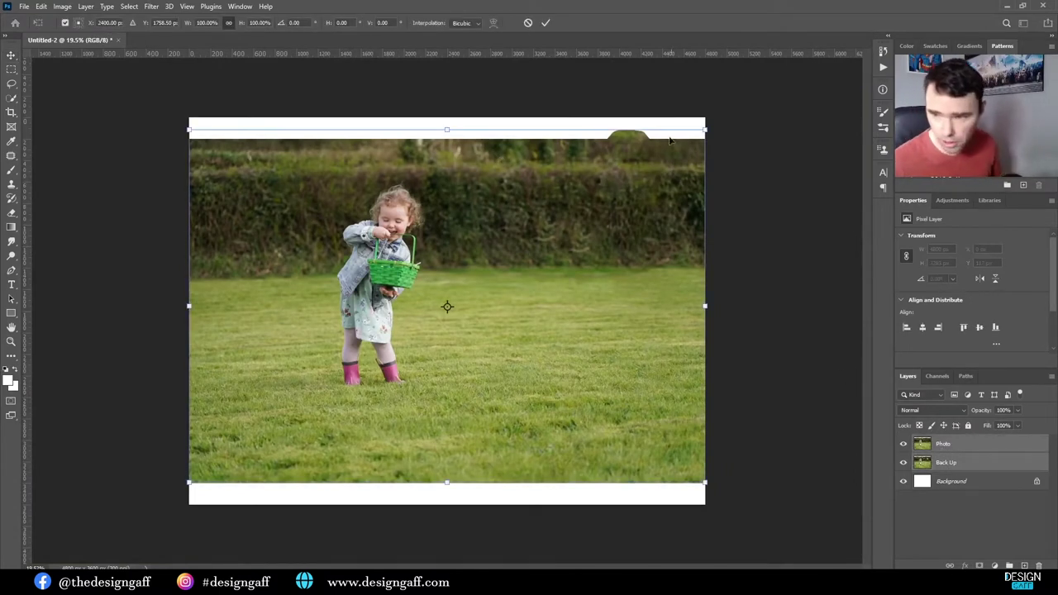
pyautogui.moveTo(703, 130); pyautogui.dragTo(802, 90)
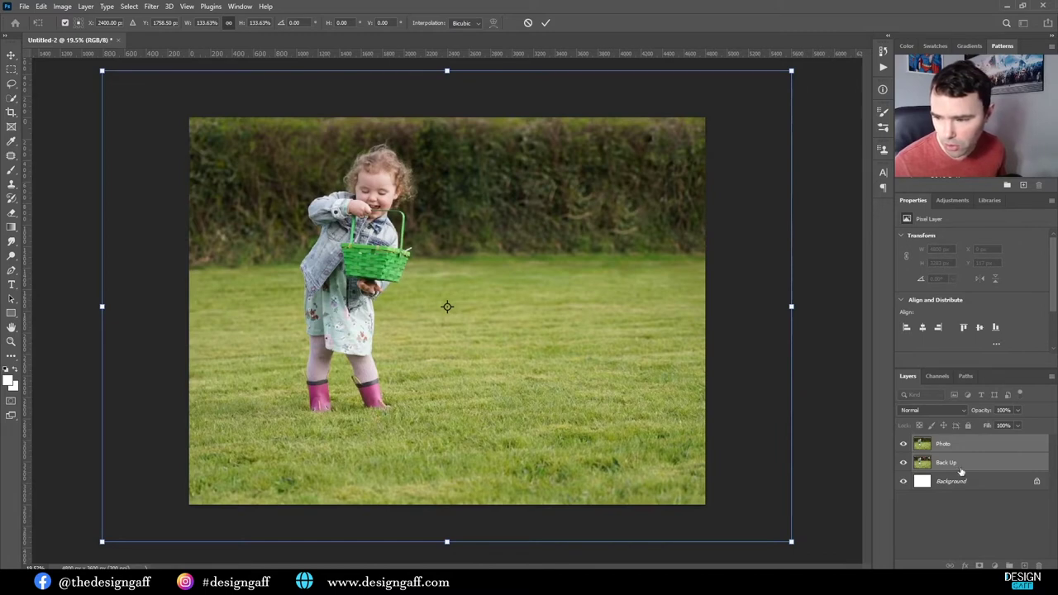
pyautogui.moveTo(617, 277); pyautogui.dragTo(601, 291)
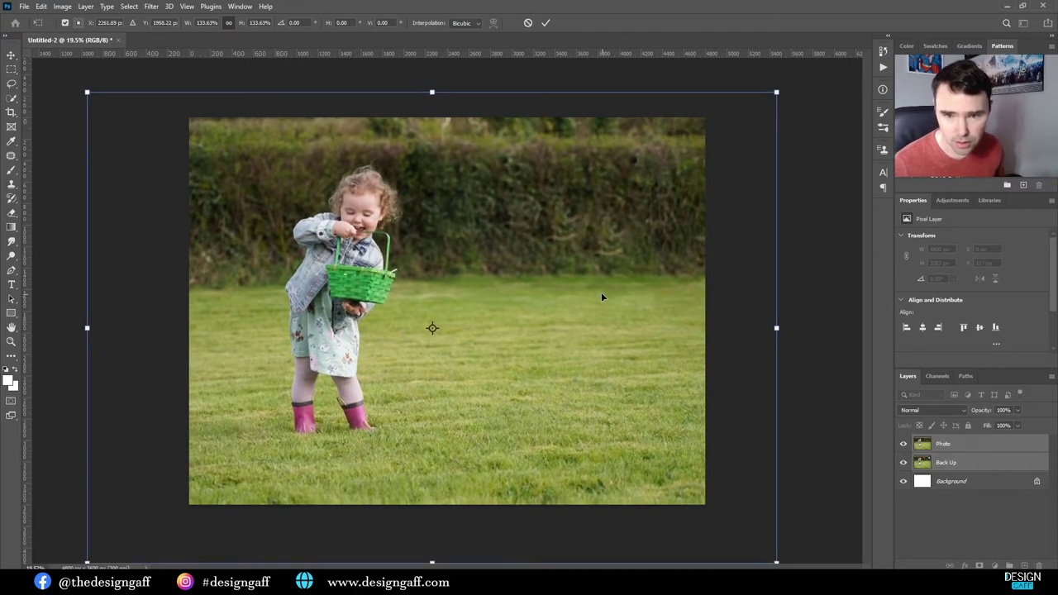
pyautogui.click(546, 23)
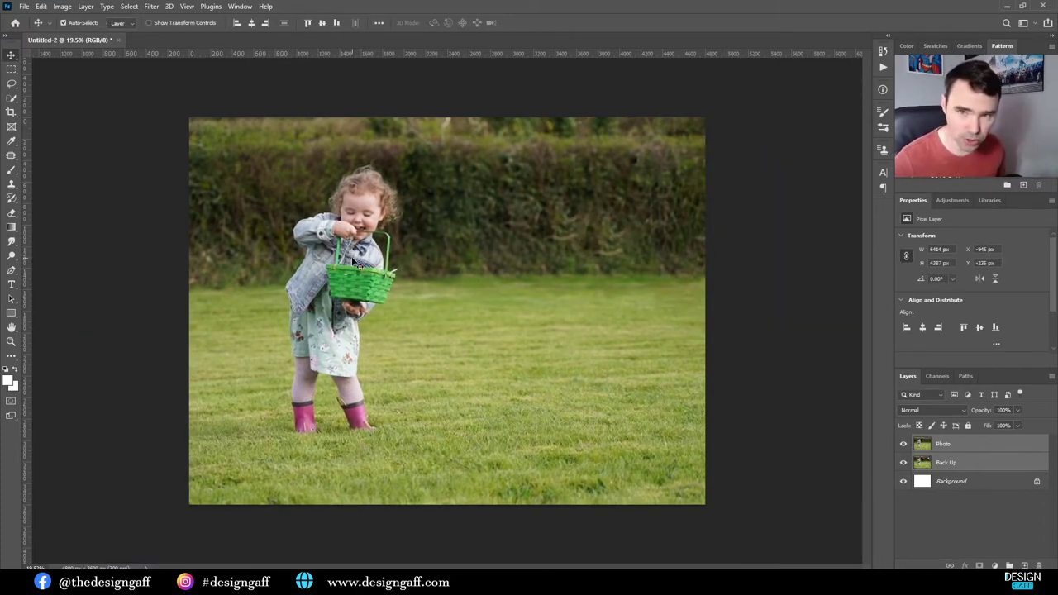
# Step: Try moving the Photo layer straight down by about 395 px and undo the move
pyautogui.click(372, 115)
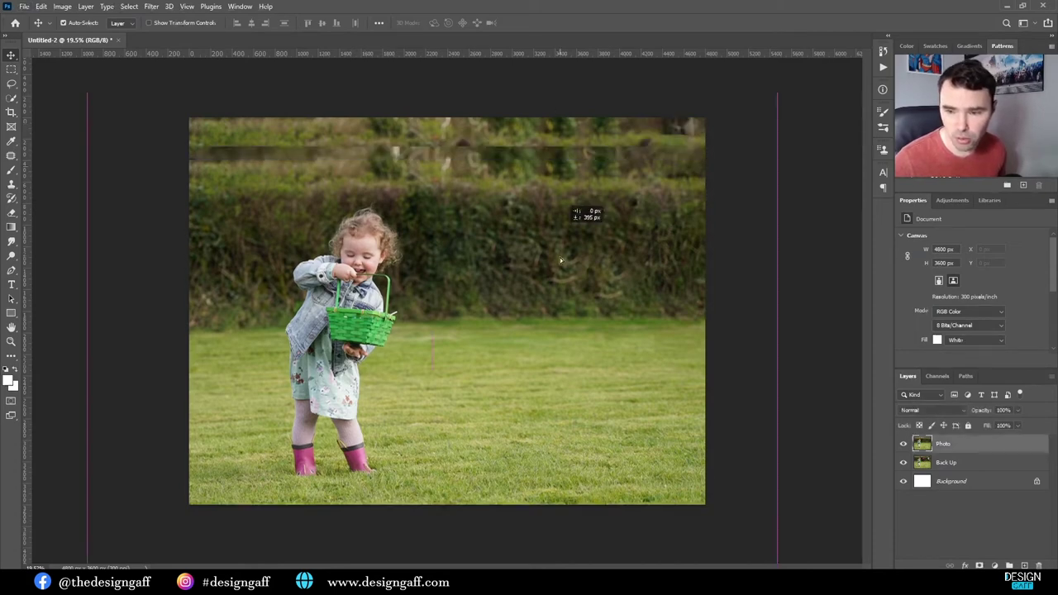
pyautogui.click(568, 121)
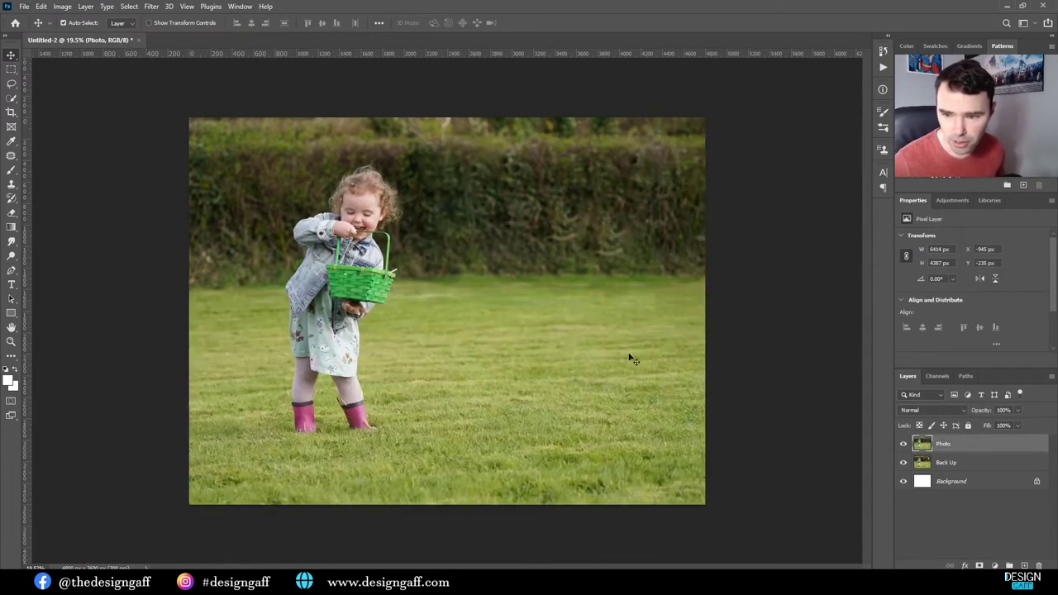
# Step: Examine the girl, her basket and the surrounding hedge and lawn at different magnifications
pyautogui.scroll(3, 255, 345)
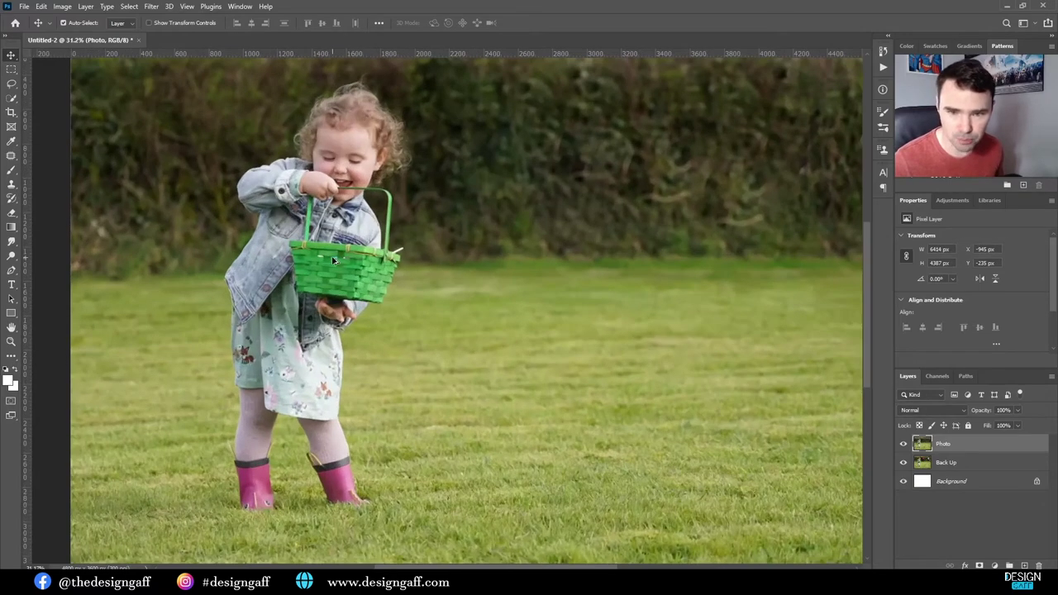
pyautogui.scroll(-1, 338, 260)
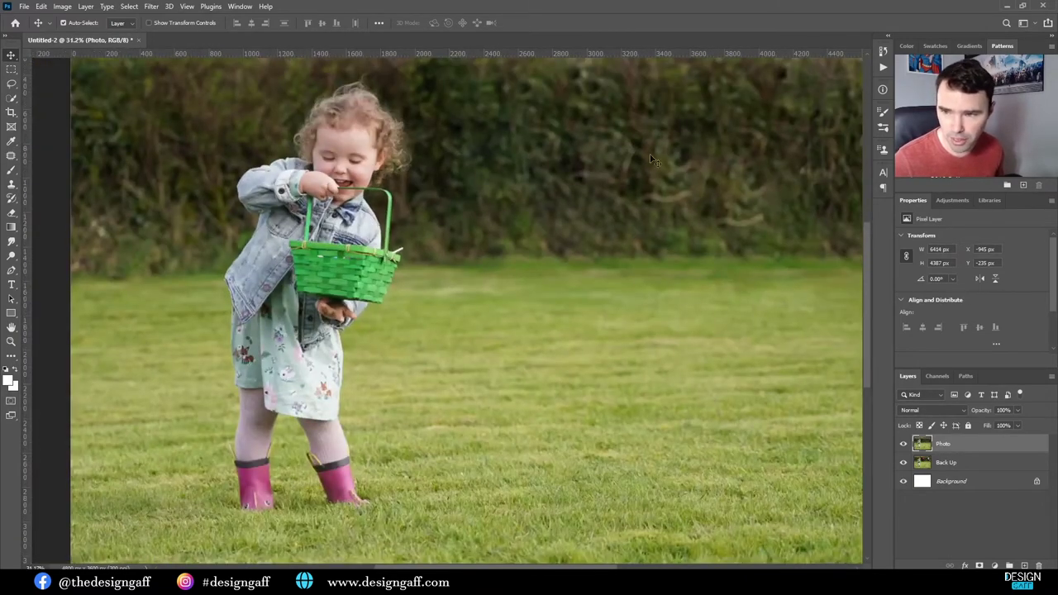
pyautogui.scroll(-2, 618, 277)
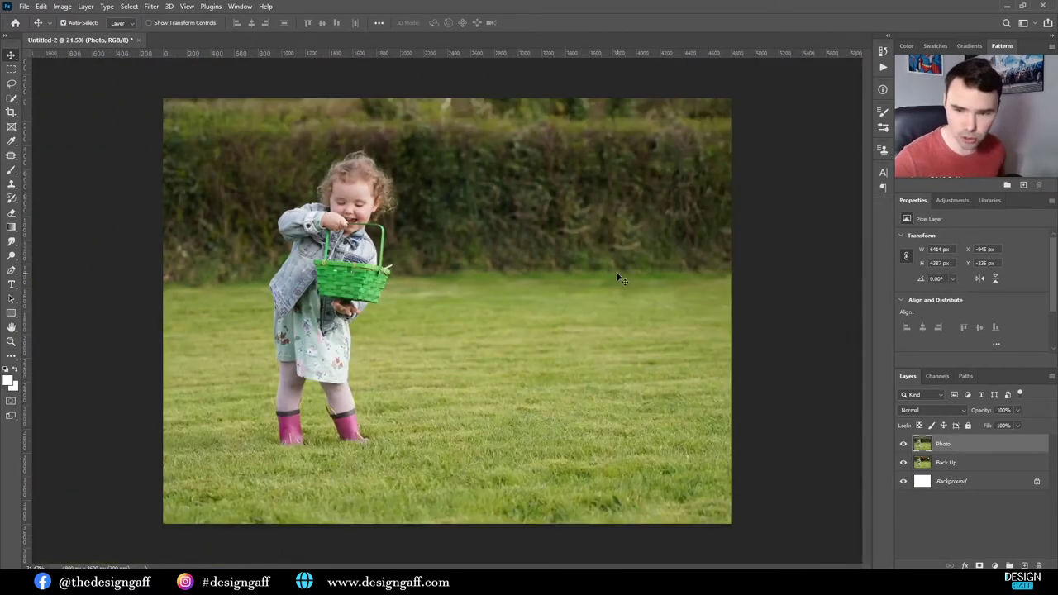
pyautogui.scroll(1, 328, 261)
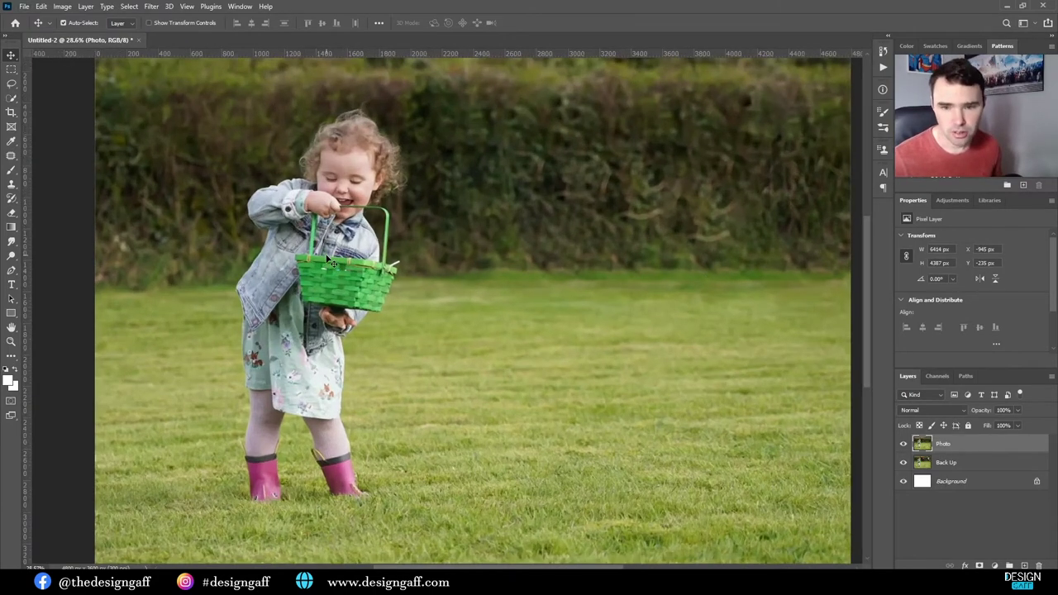
pyautogui.scroll(-2, 328, 261)
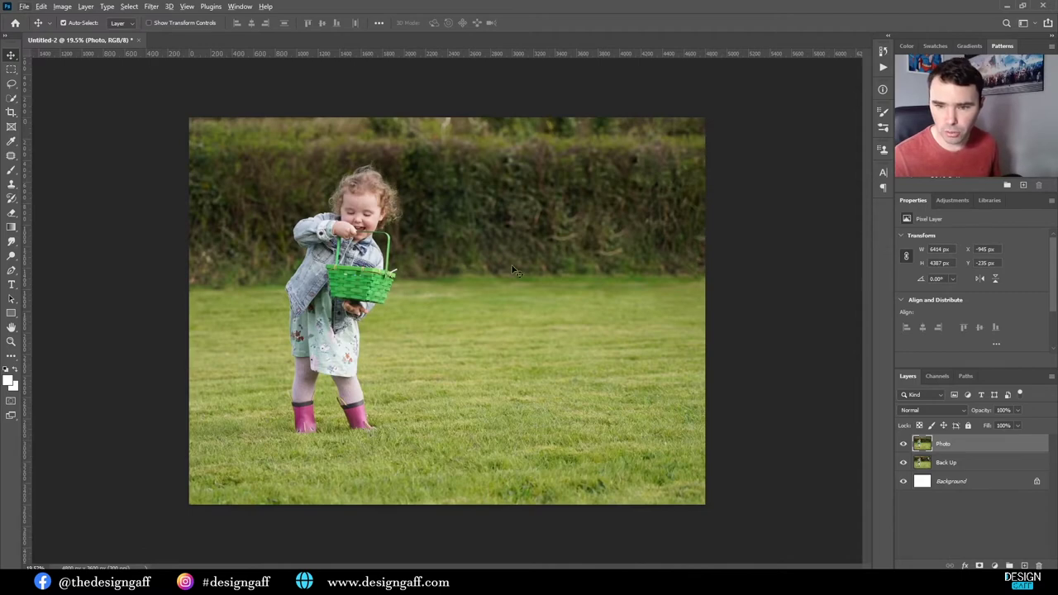
pyautogui.scroll(2, 342, 195)
pyautogui.scroll(-2, 319, 201)
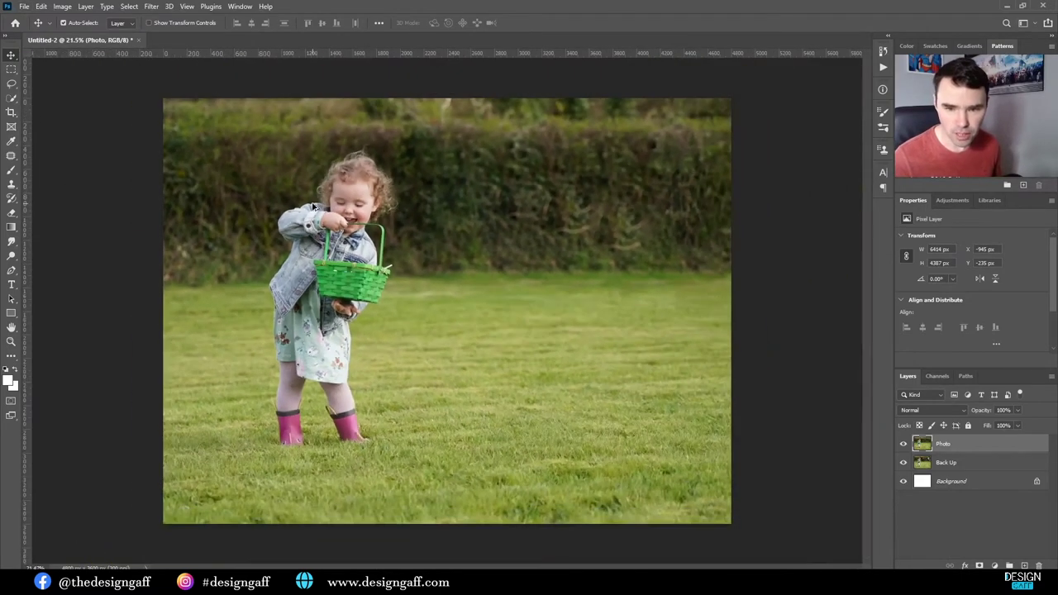
pyautogui.scroll(2, 319, 201)
pyautogui.scroll(-1, 342, 200)
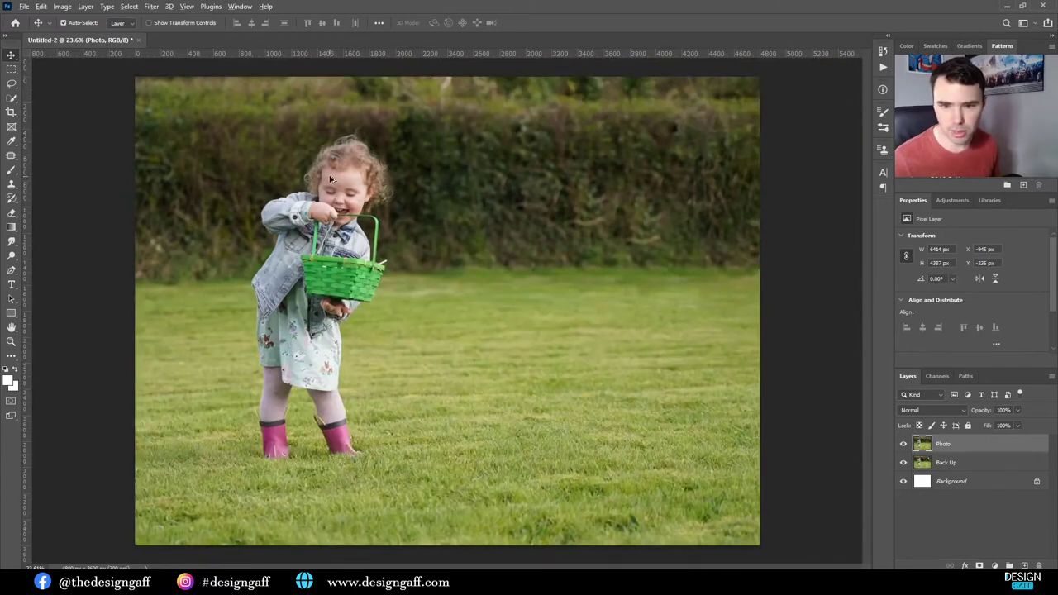
# Step: Select the girl from her jacket and basket down to her boots with an enlarged Quick Selection brush
pyautogui.scroll(3, 329, 176)
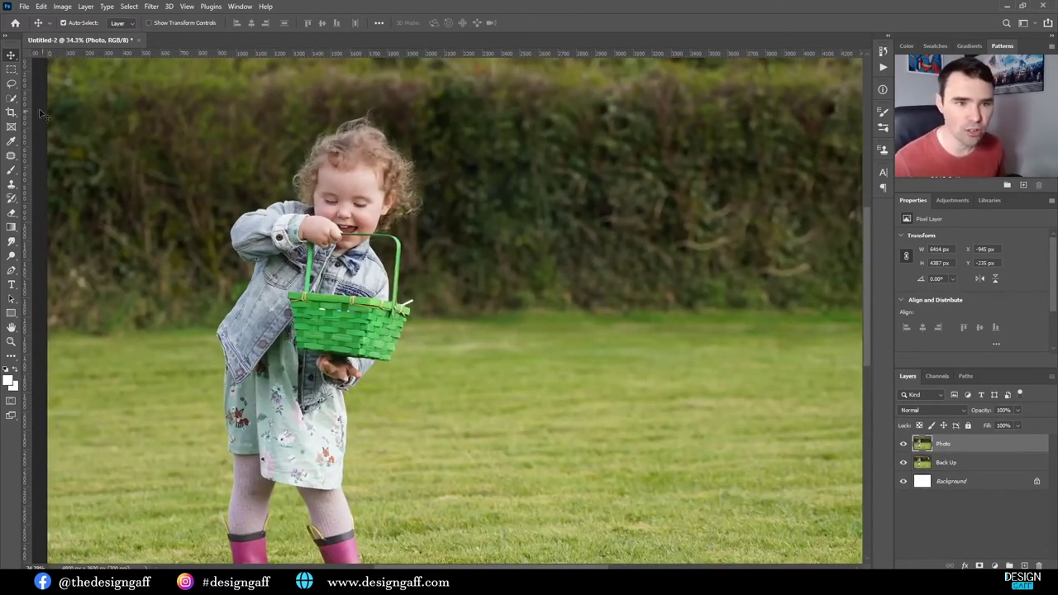
pyautogui.click(10, 98)
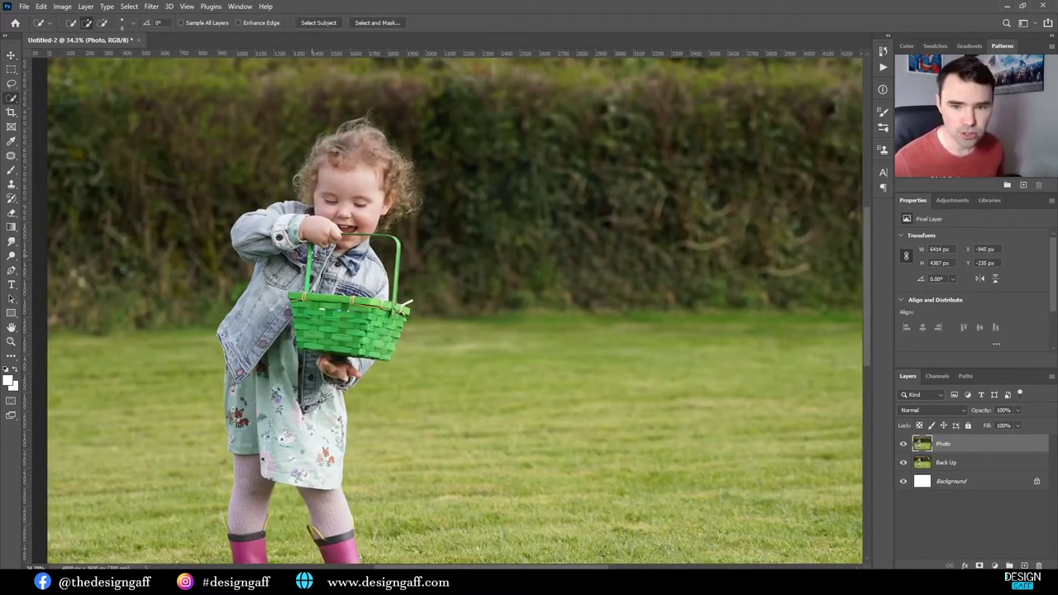
pyautogui.press(']')
pyautogui.press(']')
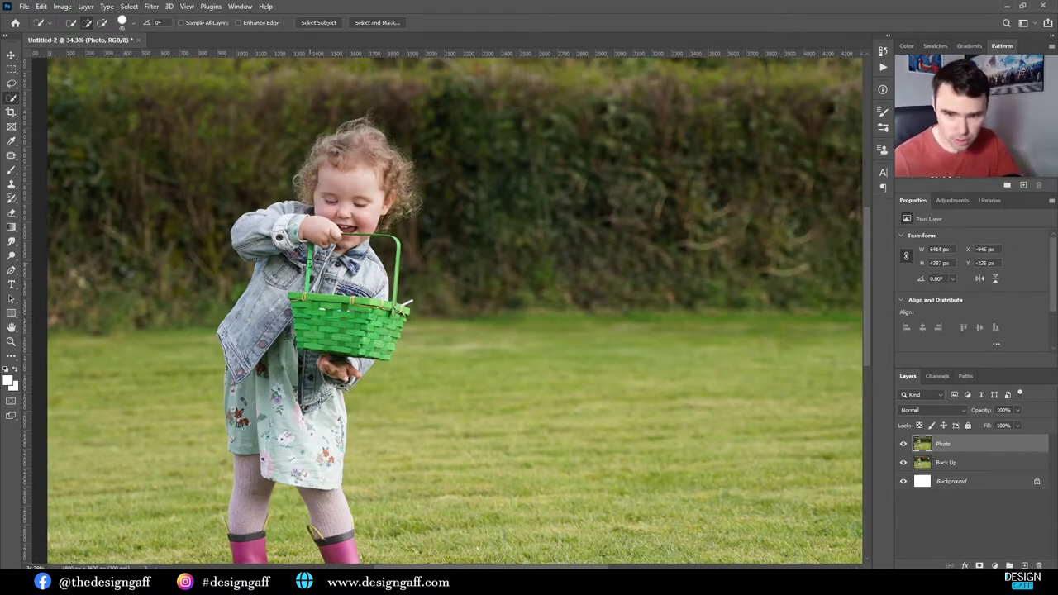
pyautogui.moveTo(276, 241)
pyautogui.mouseDown()
pyautogui.moveTo(311, 207)
pyautogui.moveTo(350, 142)
pyautogui.moveTo(394, 163)
pyautogui.moveTo(387, 209)
pyautogui.moveTo(335, 247)
pyautogui.moveTo(333, 332)
pyautogui.moveTo(269, 387)
pyautogui.moveTo(271, 320)
pyautogui.mouseUp()
pyautogui.scroll(-5, 264, 446)
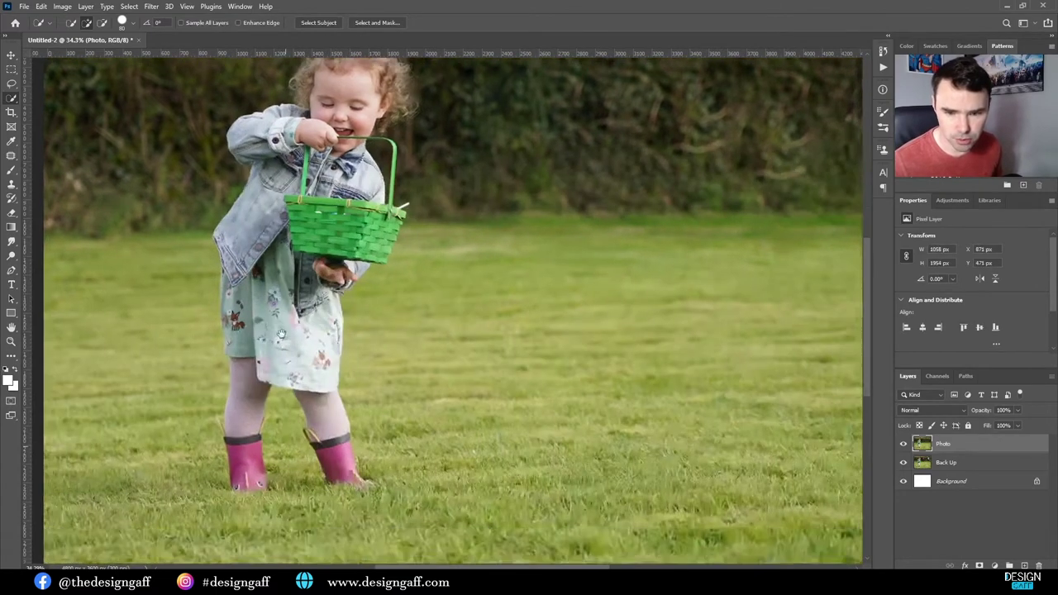
pyautogui.moveTo(252, 277)
pyautogui.mouseDown()
pyautogui.moveTo(237, 373)
pyautogui.moveTo(247, 407)
pyautogui.moveTo(316, 335)
pyautogui.moveTo(337, 399)
pyautogui.moveTo(300, 400)
pyautogui.mouseUp()
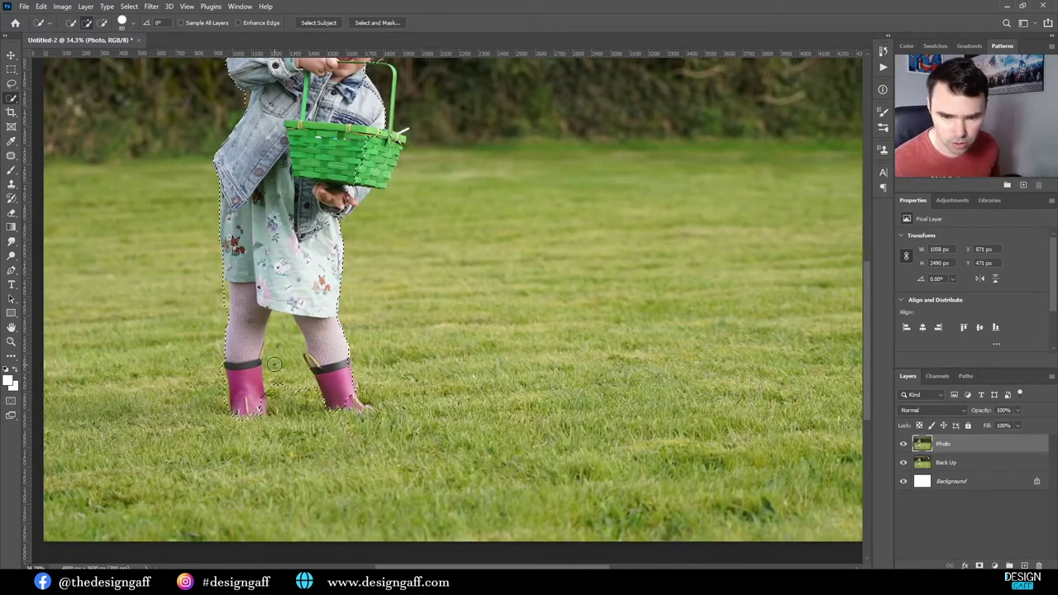
# Step: Subtract the grass between the girl's legs and around her left-side stocking and boot from the selection
pyautogui.scroll(5, 300, 400)
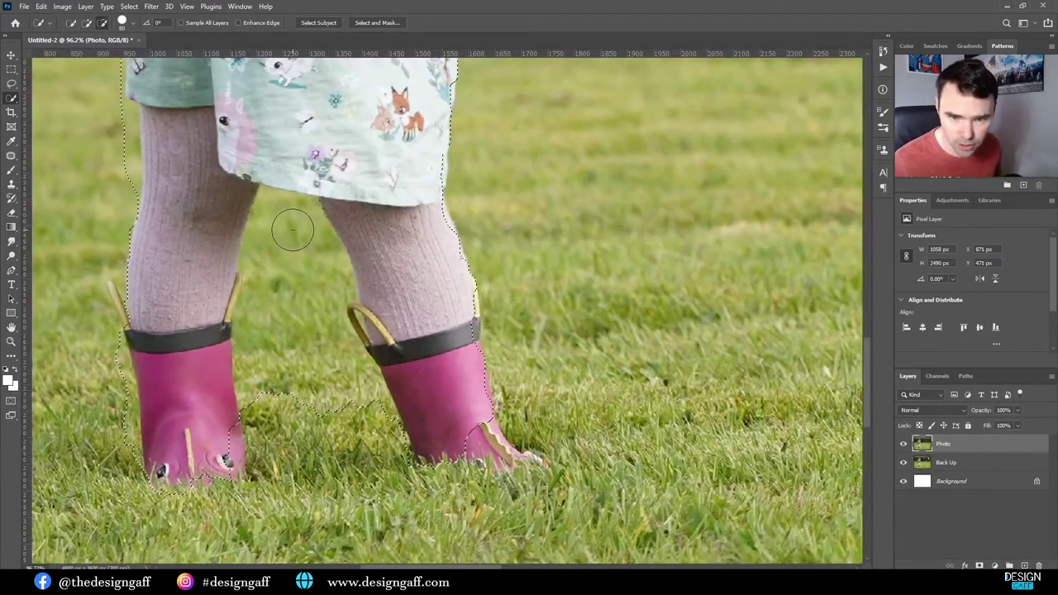
pyautogui.moveTo(293, 231)
pyautogui.mouseDown()
pyautogui.moveTo(298, 309)
pyautogui.moveTo(349, 432)
pyautogui.moveTo(304, 405)
pyautogui.mouseUp()
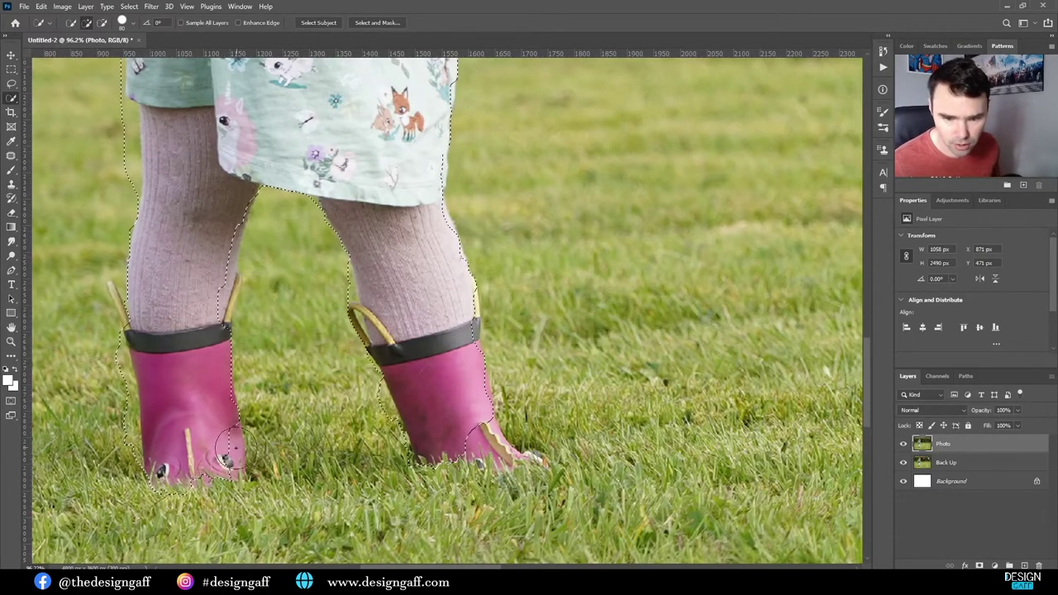
pyautogui.moveTo(138, 417)
pyautogui.mouseDown()
pyautogui.moveTo(114, 445)
pyautogui.moveTo(113, 384)
pyautogui.mouseUp()
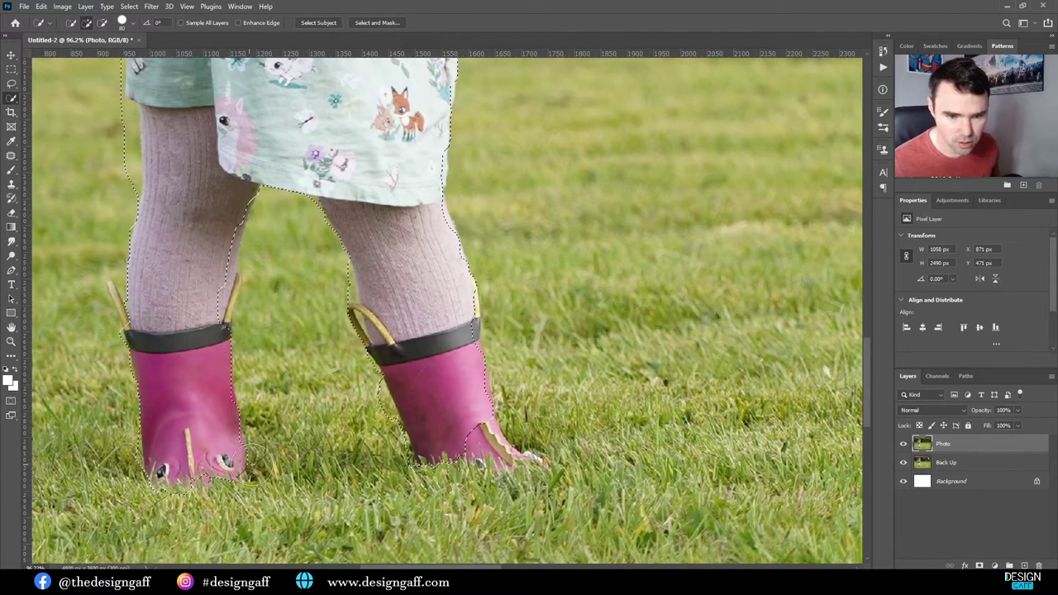
pyautogui.moveTo(118, 186)
pyautogui.mouseDown()
pyautogui.moveTo(118, 124)
pyautogui.moveTo(118, 189)
pyautogui.mouseUp()
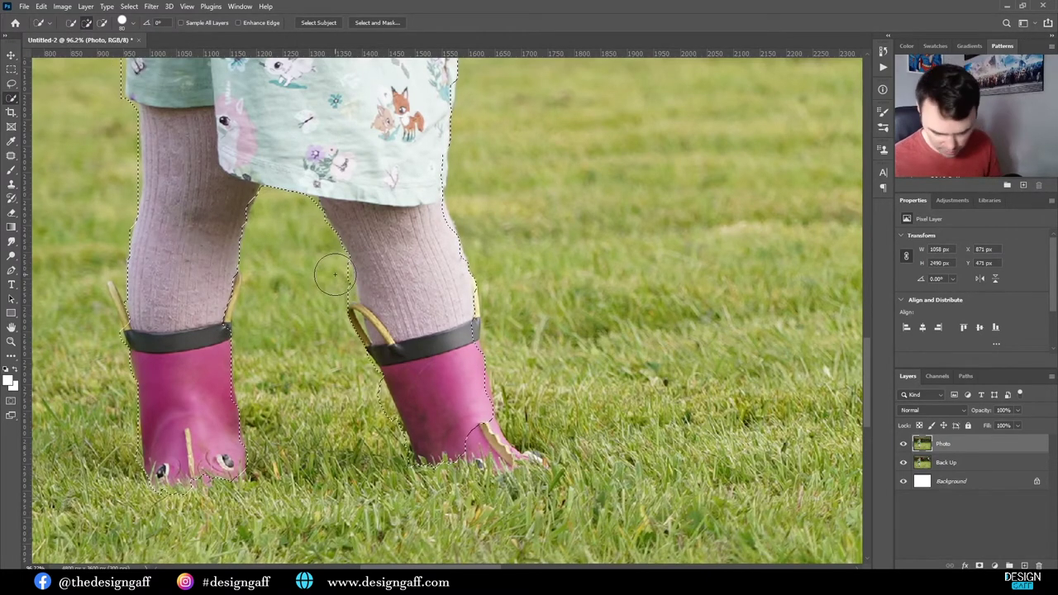
# Step: Reduce the Quick Selection brush to 25 and subtract the sliver of grass above the right-side boot's yellow loop
pyautogui.press('[')
pyautogui.press('[')
pyautogui.press('[')
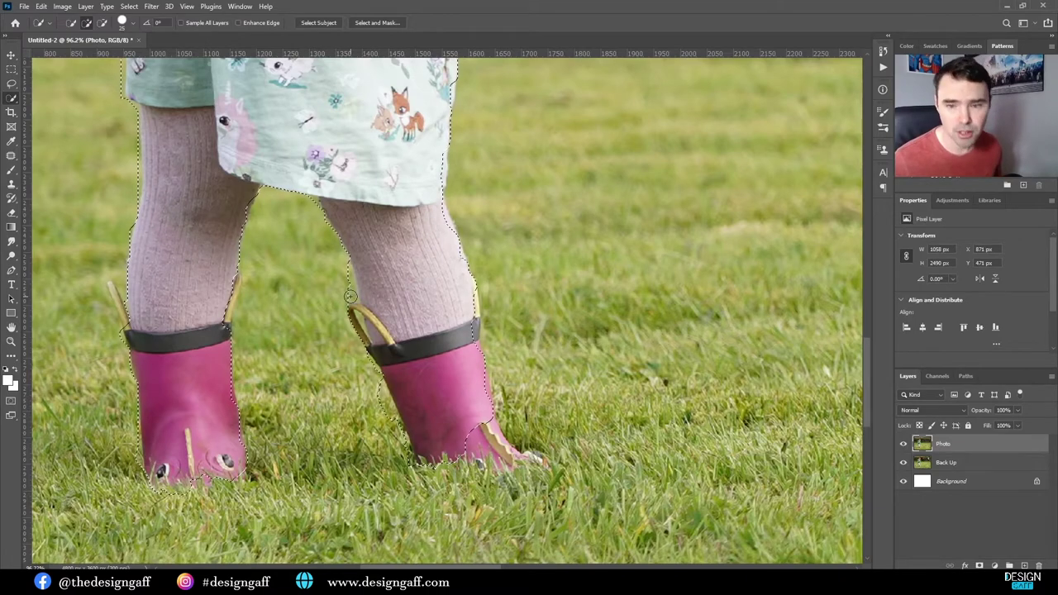
pyautogui.keyDown('alt'); pyautogui.click(340, 299); pyautogui.keyUp('alt')
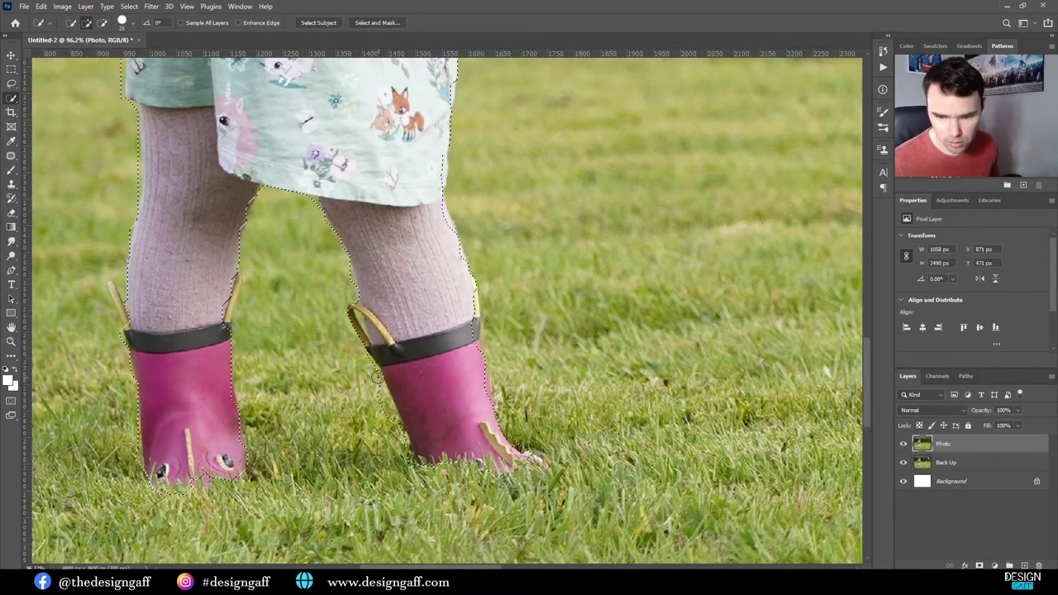
# Step: Subtract the background gap between the basket handle and the denim jacket from the selection using a smaller brush
pyautogui.scroll(5, 377, 377)
pyautogui.hscroll(3, 475, 133)
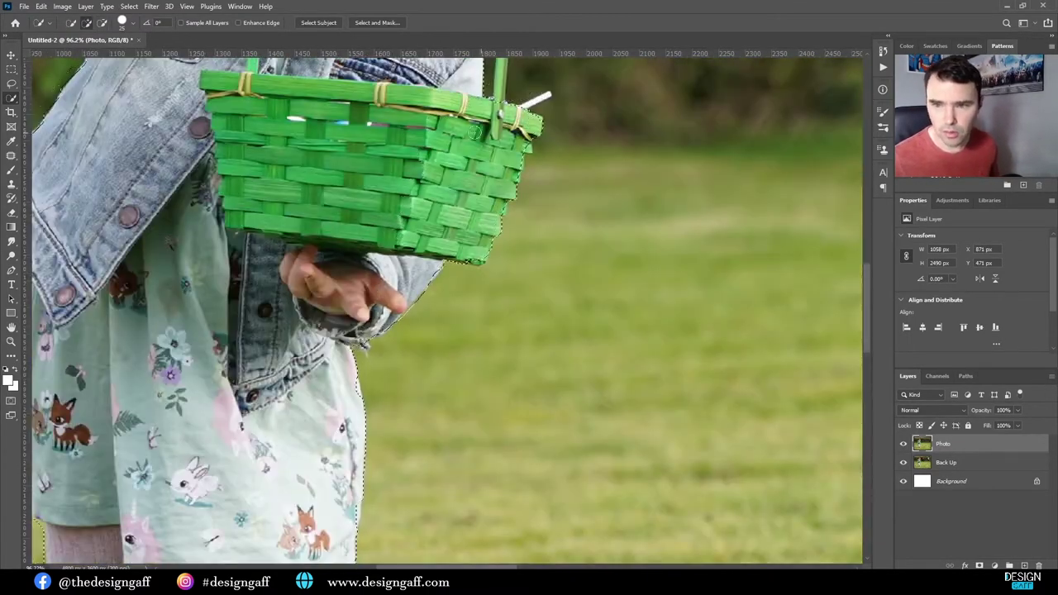
pyautogui.scroll(3, 475, 132)
pyautogui.scroll(5, 385, 385)
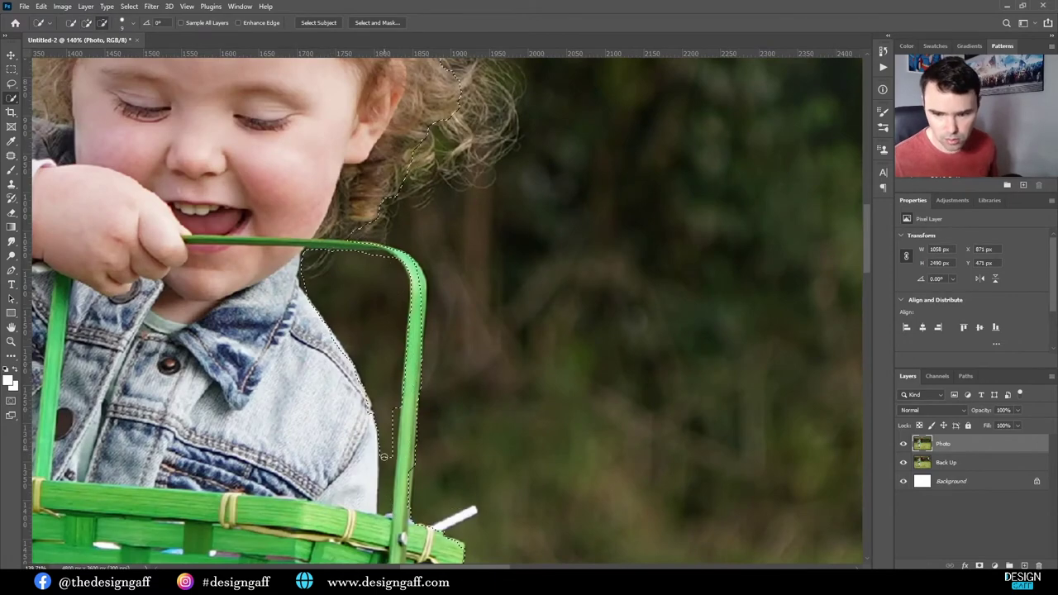
pyautogui.hscroll(-5, 388, 451)
pyautogui.scroll(-5, 414, 421)
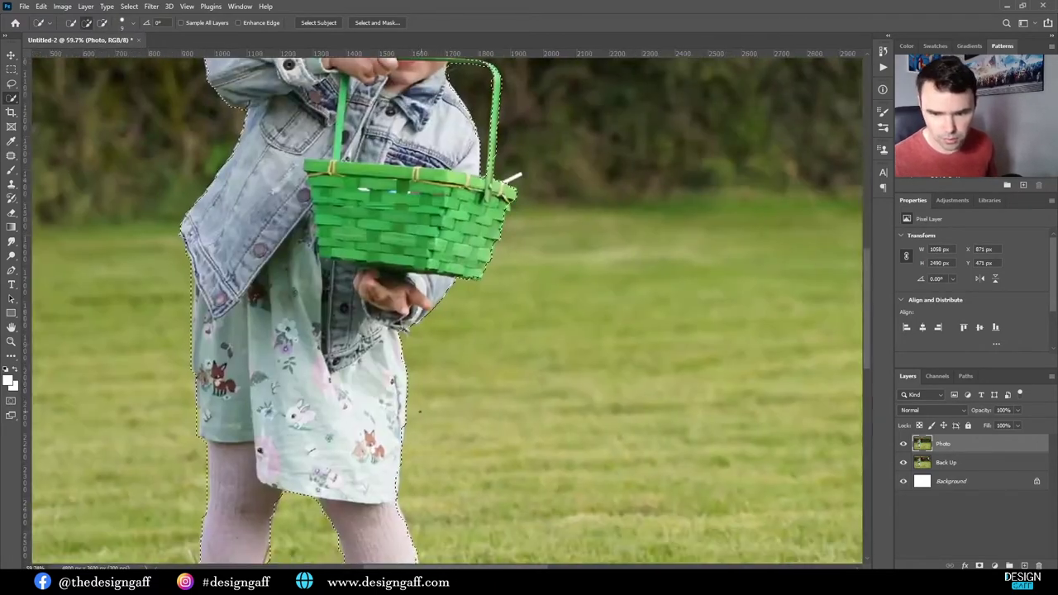
# Step: Refine the selection edges along the girl's left-side boot, its yellow loop and the stocking up to the dress hem
pyautogui.scroll(5, 419, 411)
pyautogui.scroll(-10, 401, 330)
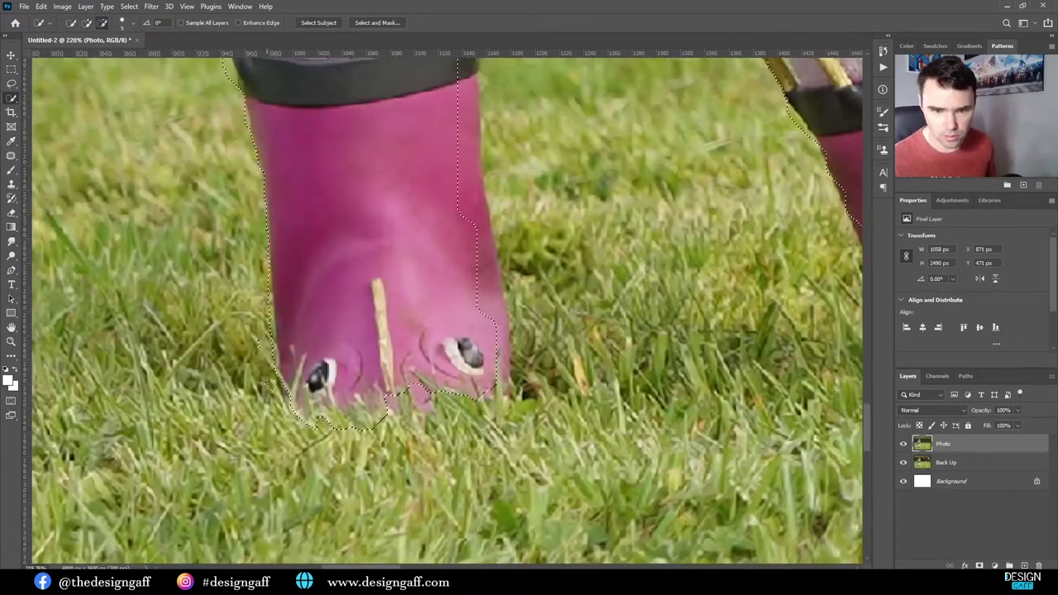
pyautogui.scroll(-8, 301, 256)
pyautogui.scroll(8, 310, 190)
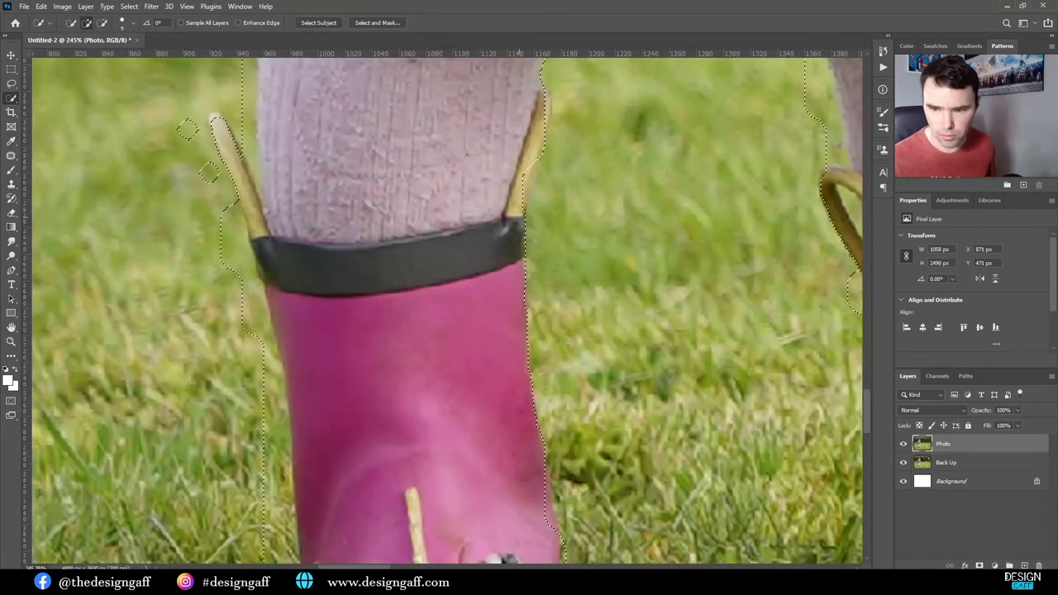
pyautogui.scroll(-8, 209, 171)
pyautogui.scroll(8, 338, 200)
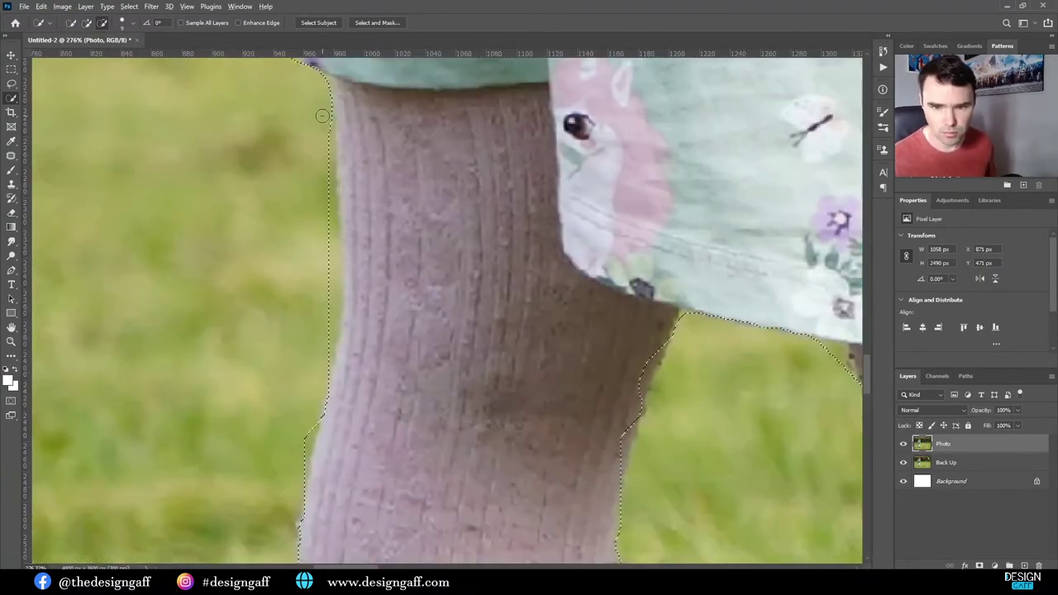
pyautogui.scroll(-10, 321, 116)
# Step: Check the selection around the girl's hair and basket, and copy the selected girl onto a new layer
pyautogui.scroll(2, 286, 248)
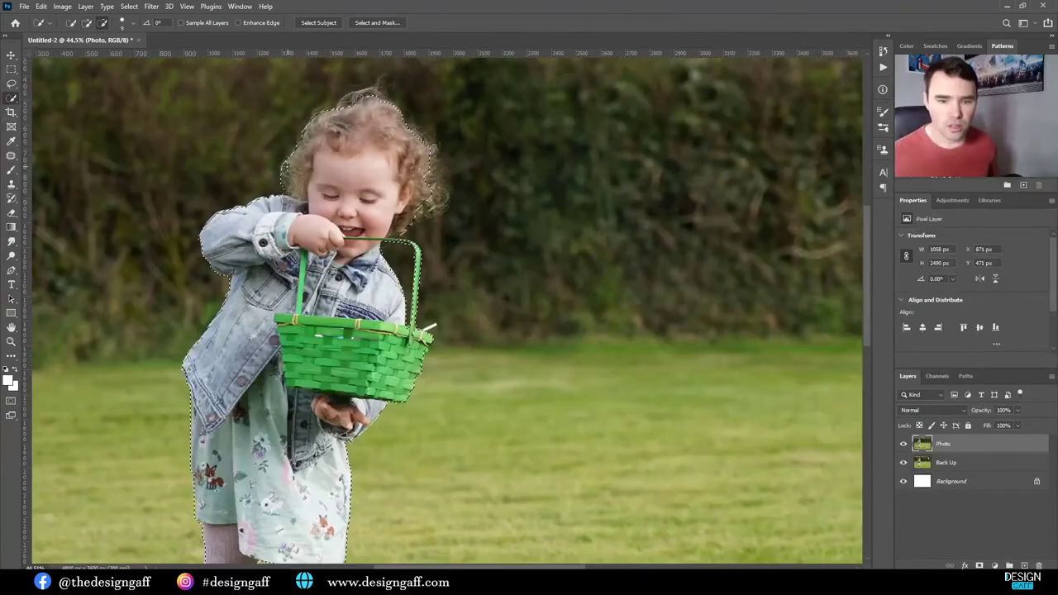
pyautogui.scroll(2, 245, 193)
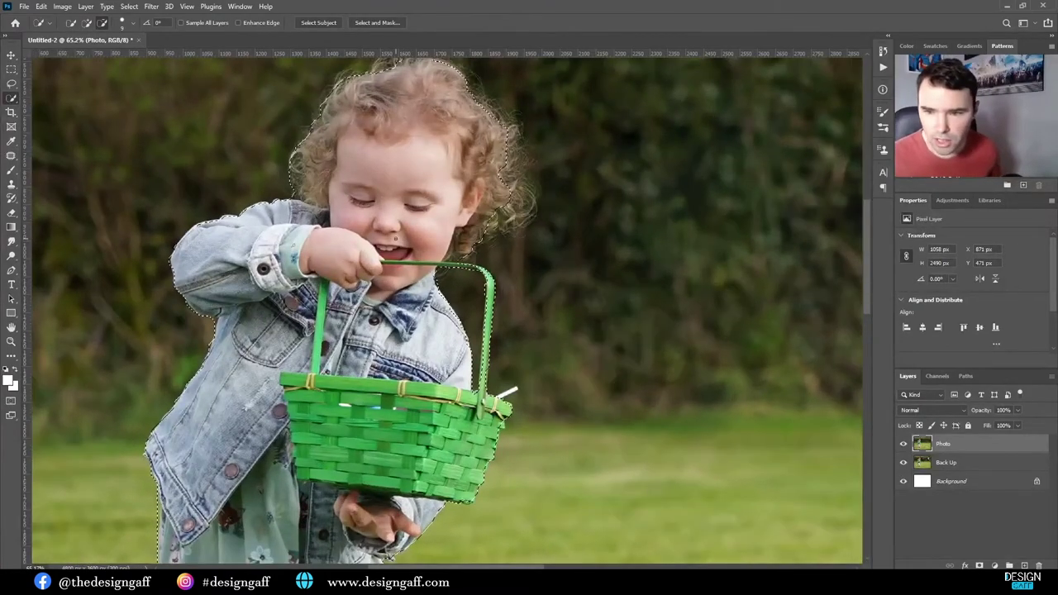
pyautogui.scroll(4, 395, 237)
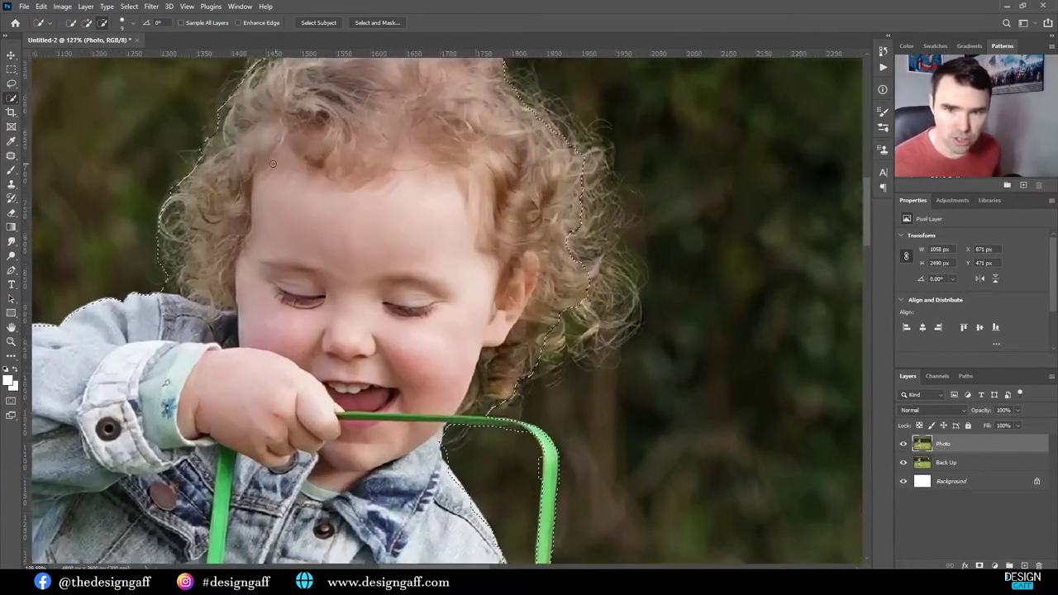
pyautogui.scroll(-2, 273, 163)
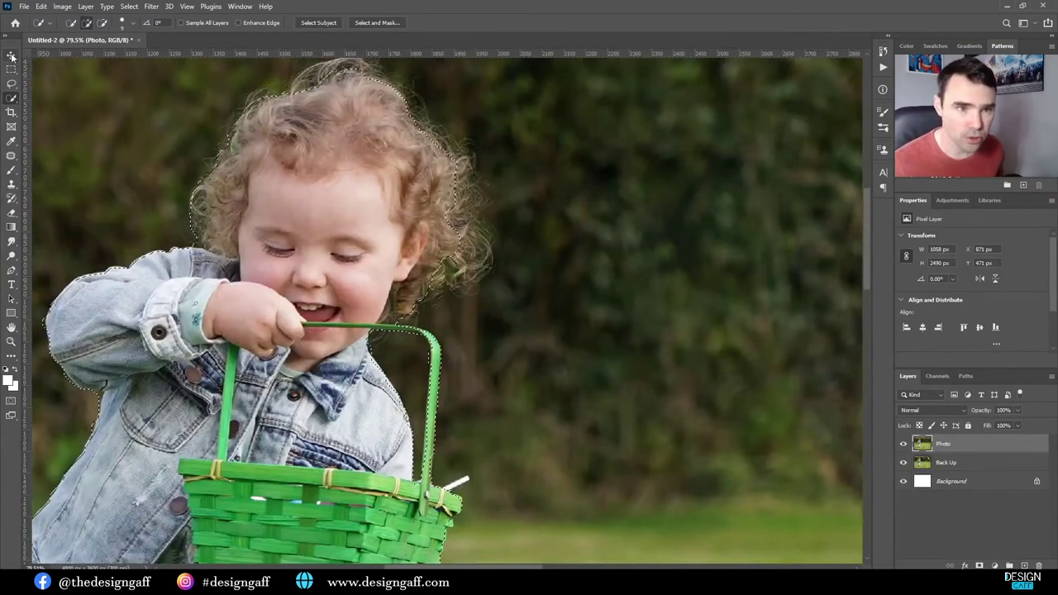
pyautogui.click(11, 56)
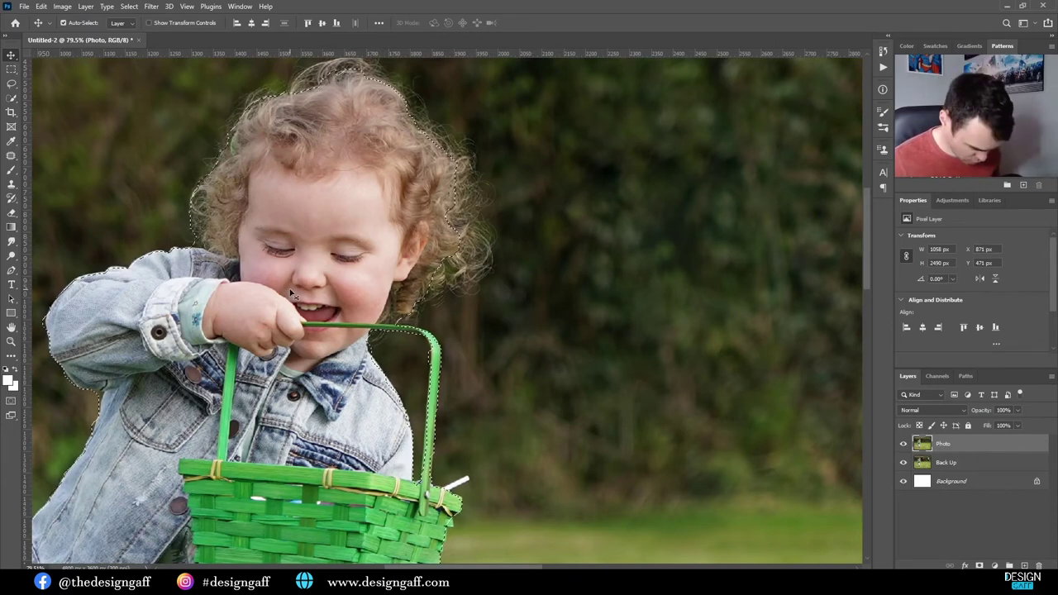
pyautogui.hotkey('ctrl', 'j')
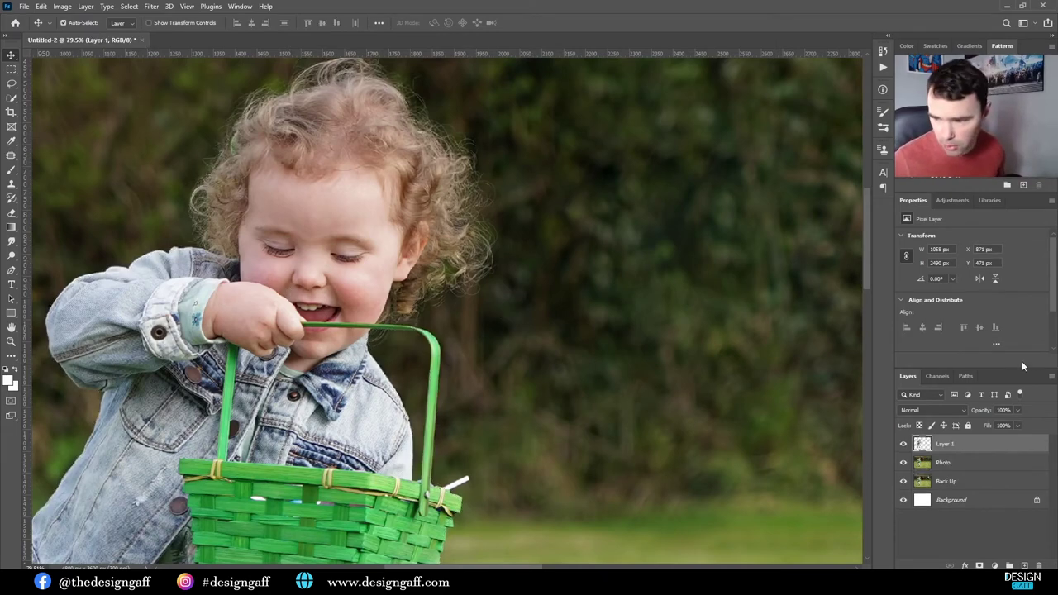
# Step: Hide the Photo and Back Up layers to inspect the girl's cut-out edges against the white background
pyautogui.scroll(-5, 331, 314)
pyautogui.scroll(2, 330, 314)
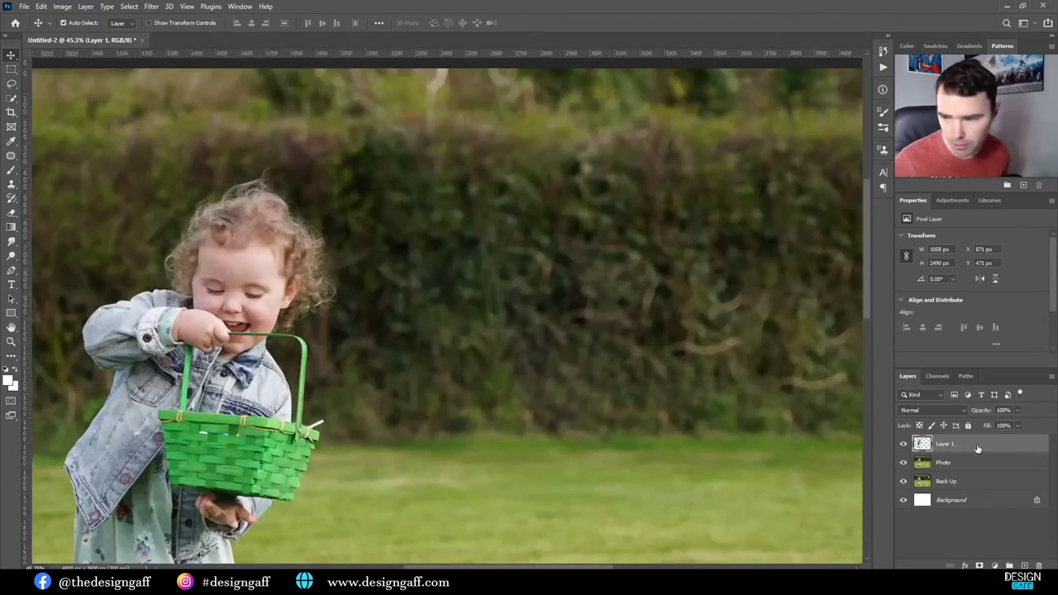
pyautogui.click(903, 462)
pyautogui.click(903, 481)
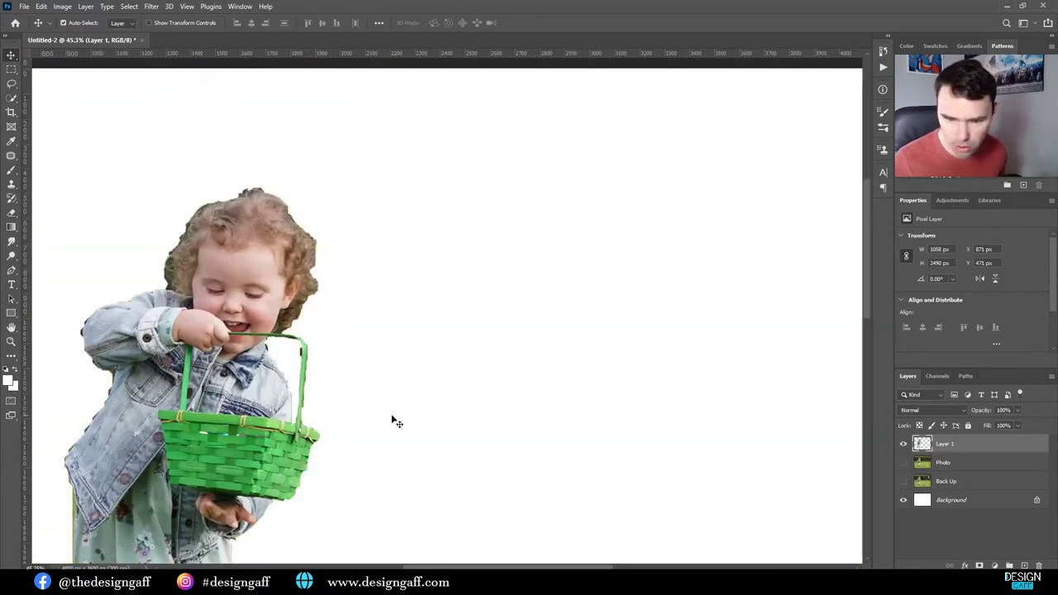
pyautogui.scroll(-4, 386, 415)
pyautogui.scroll(6, 205, 420)
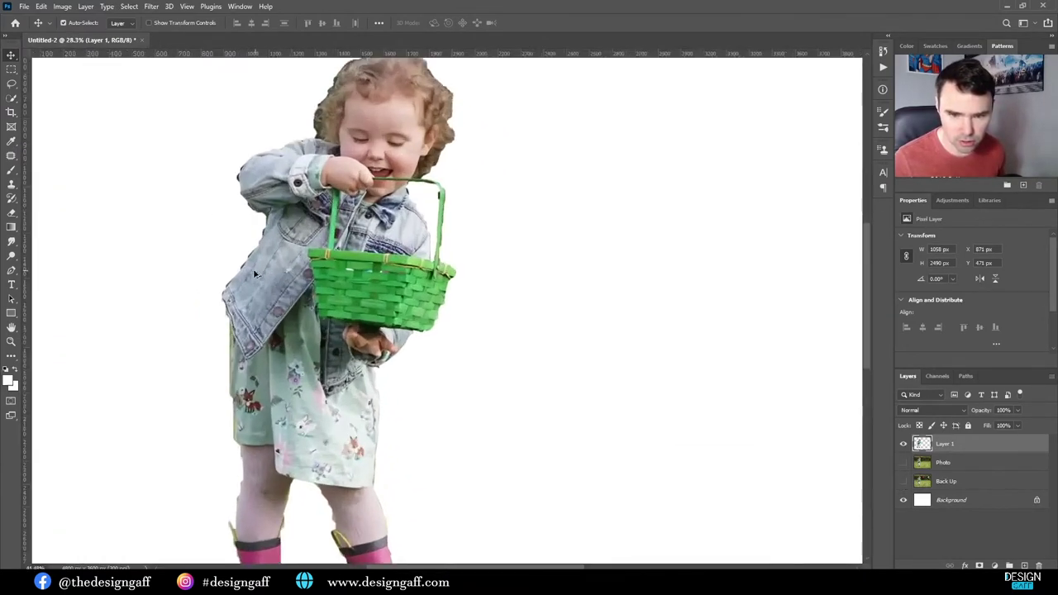
# Step: Make the Photo layer visible again, keeping the Back Up layer hidden
pyautogui.click(903, 461)
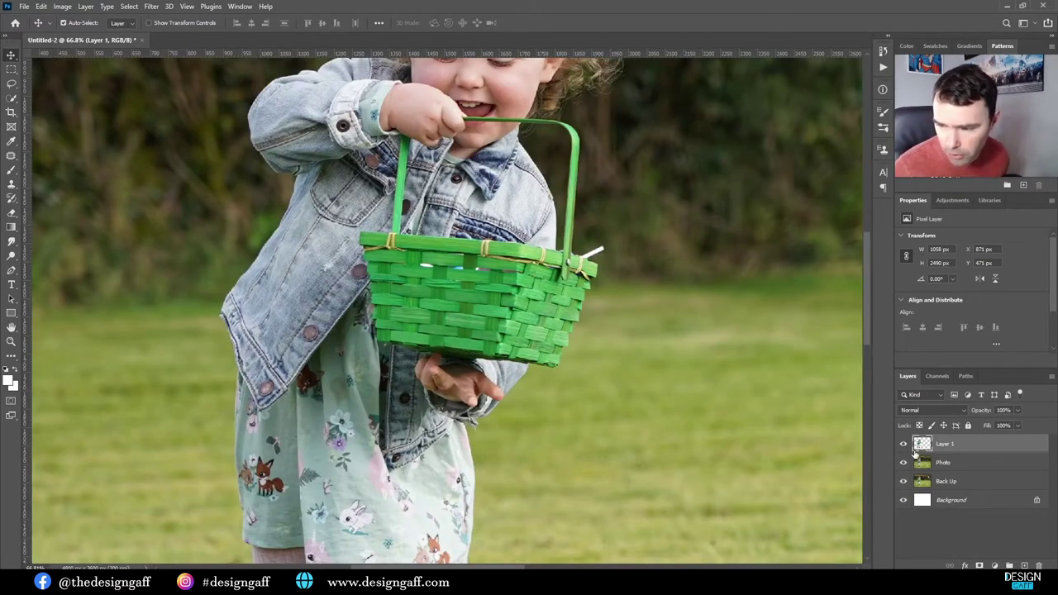
pyautogui.click(953, 484)
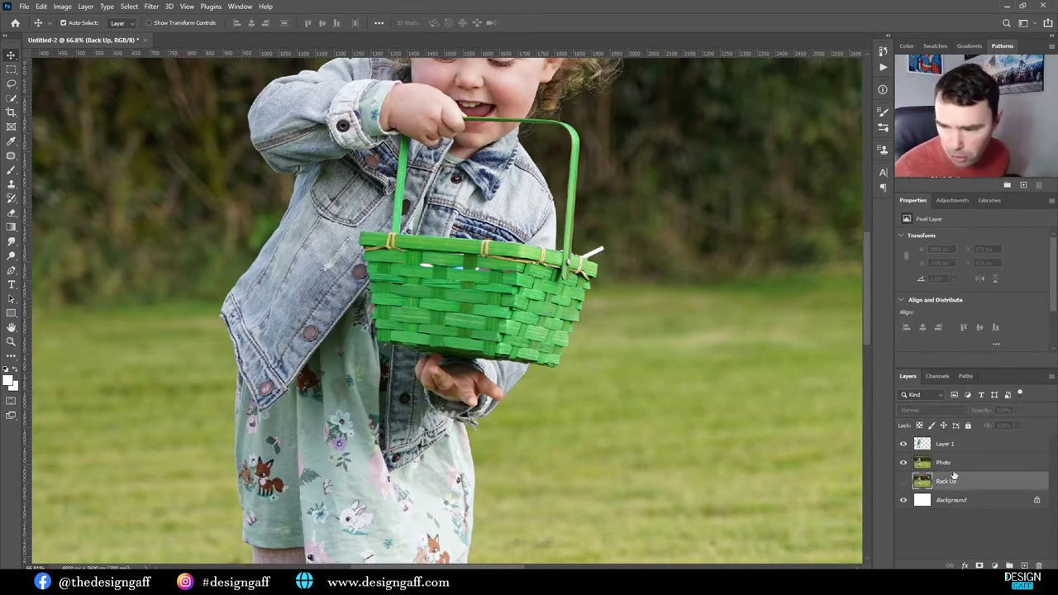
pyautogui.click(951, 463)
# Step: Rename the layer holding the isolated girl as Cut Out
pyautogui.click(948, 446)
pyautogui.doubleClick(946, 445)
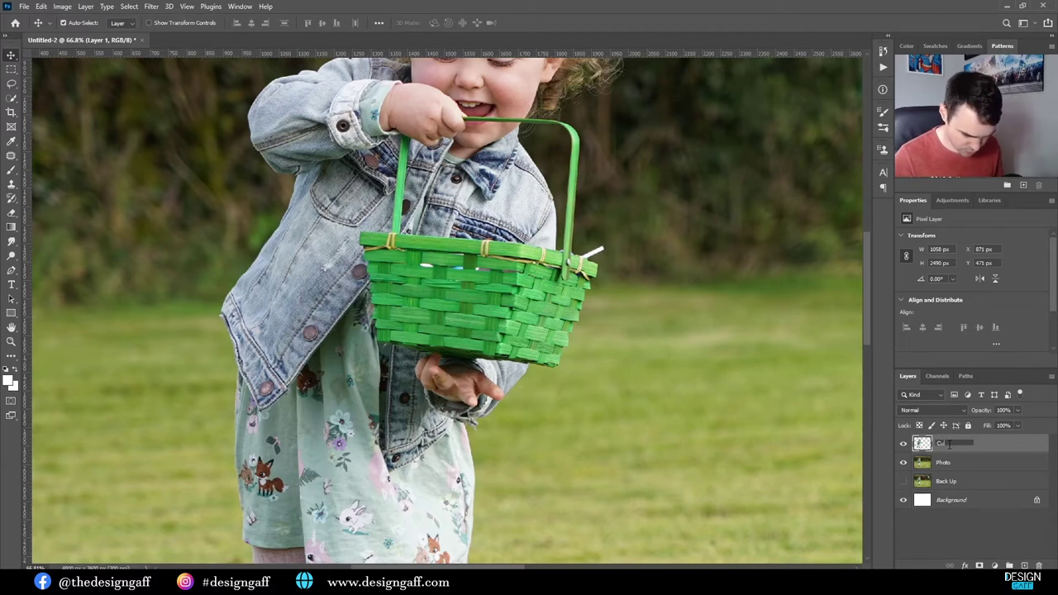
pyautogui.write('Cut Out')
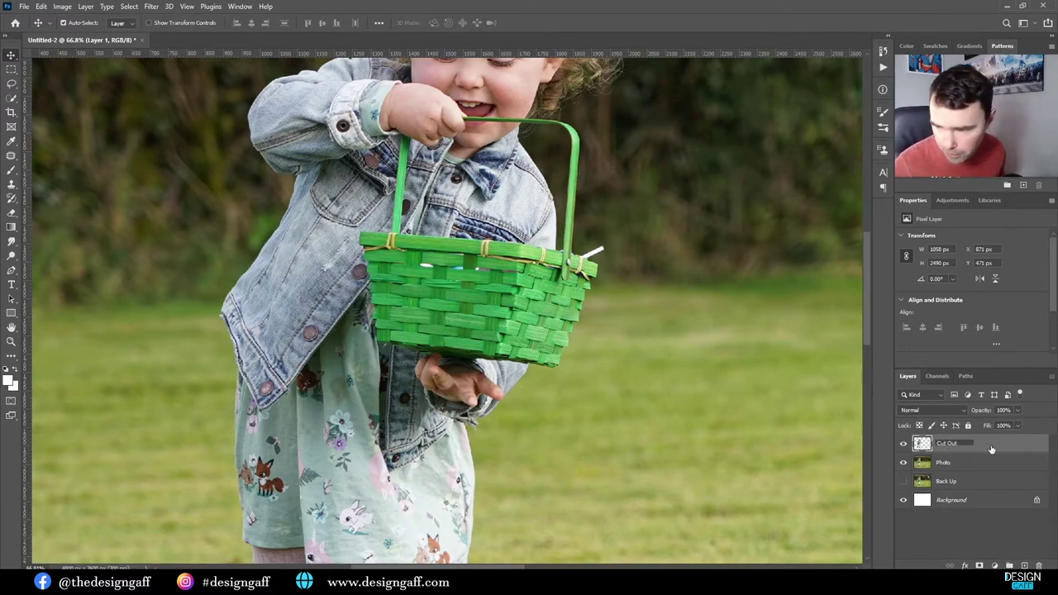
pyautogui.press('Return')
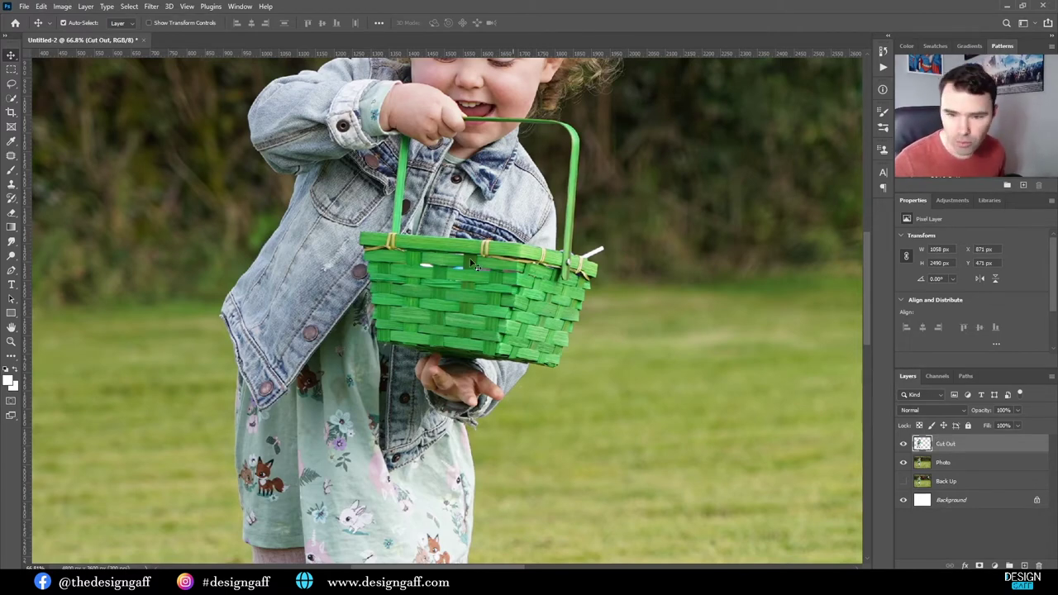
# Step: Hide the Cut Out layer and make the Photo layer active
pyautogui.scroll(-3, 442, 257)
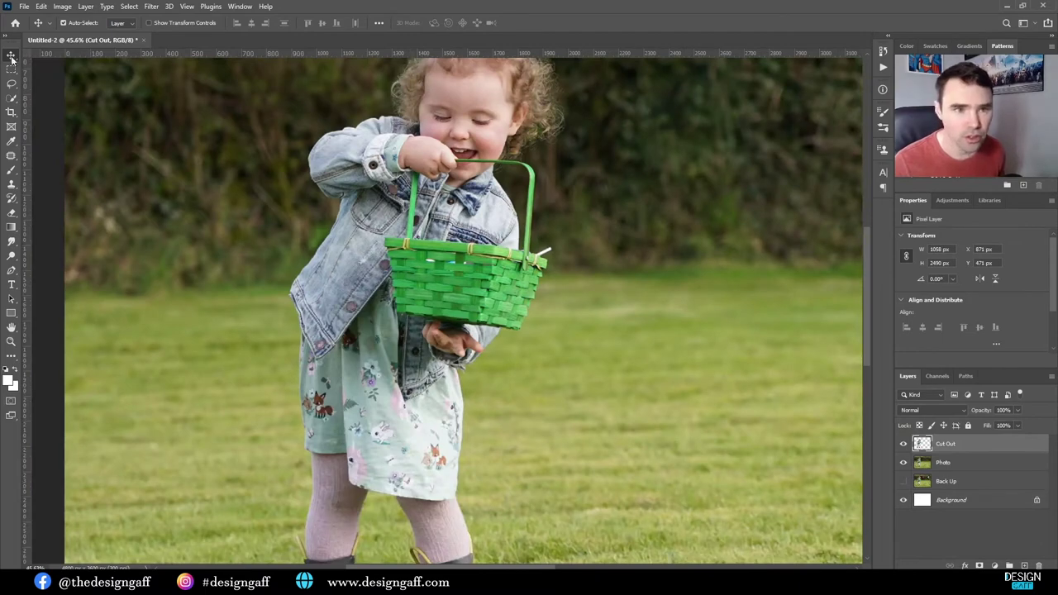
pyautogui.scroll(-2, 450, 215)
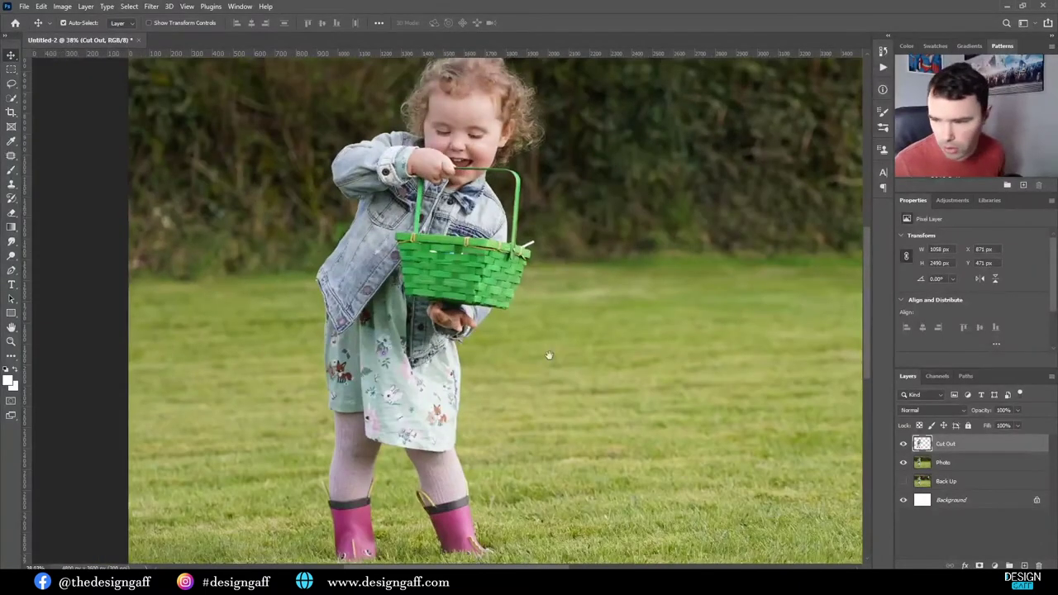
pyautogui.scroll(-3, 527, 300)
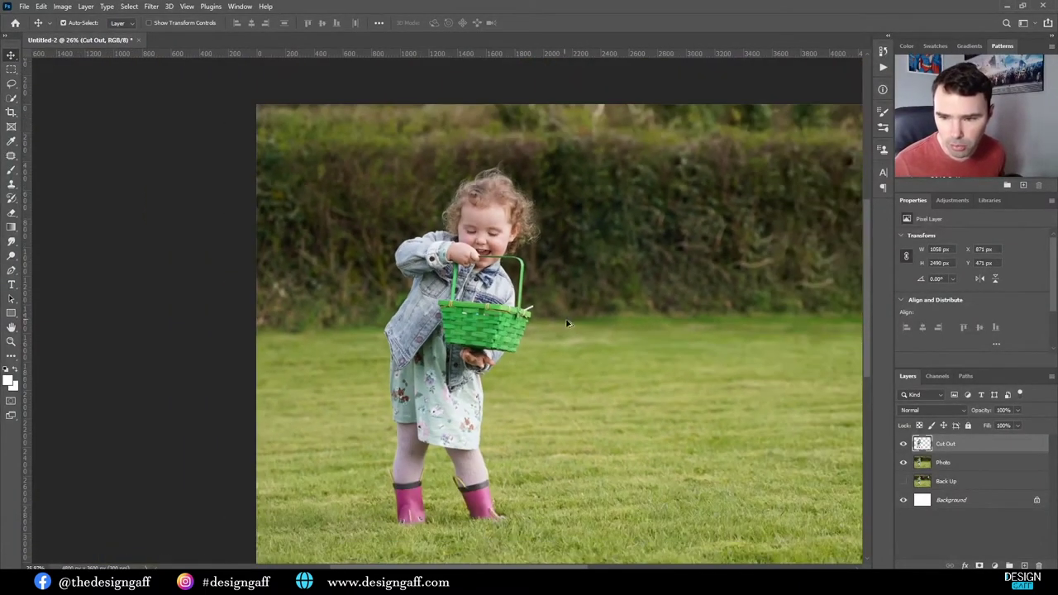
pyautogui.click(944, 464)
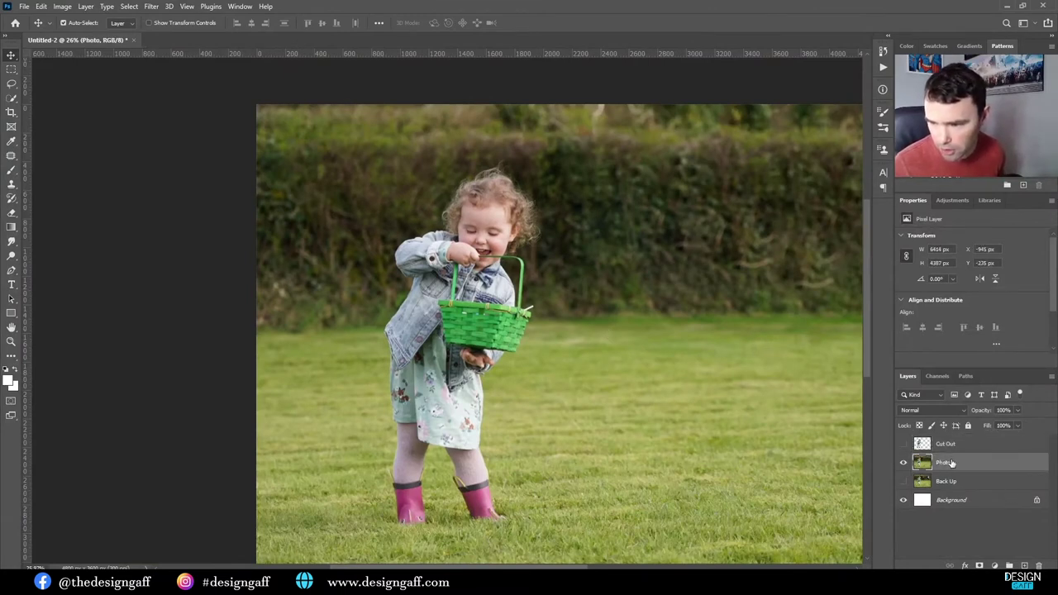
# Step: Try shifting the Photo layer sideways across the canvas, and undo the move
pyautogui.moveTo(505, 348); pyautogui.dragTo(794, 347)
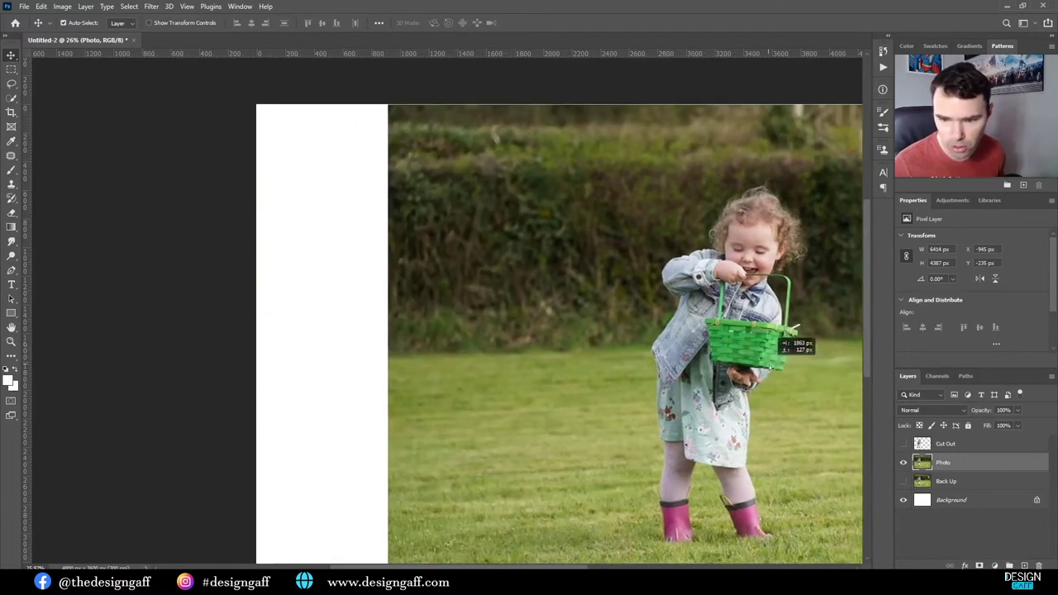
pyautogui.hotkey('ctrl', 'z')
pyautogui.scroll(-3, 529, 314)
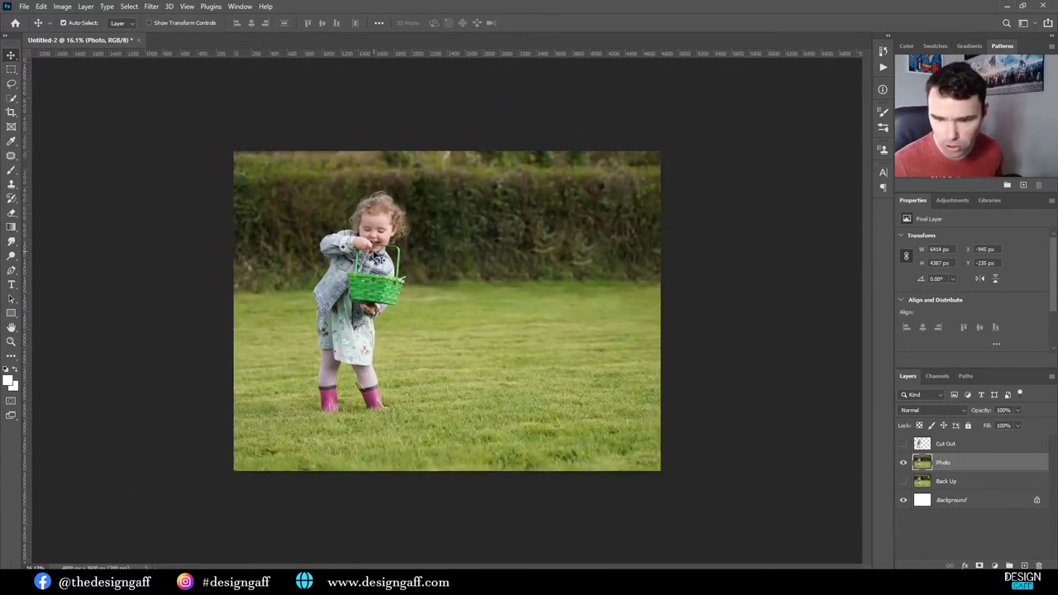
# Step: Start a Tilt-Shift blur on the Photo layer, setting the sharp band from the grass's far edge down to near the dress hem
pyautogui.scroll(1, 529, 313)
pyautogui.click(151, 7)
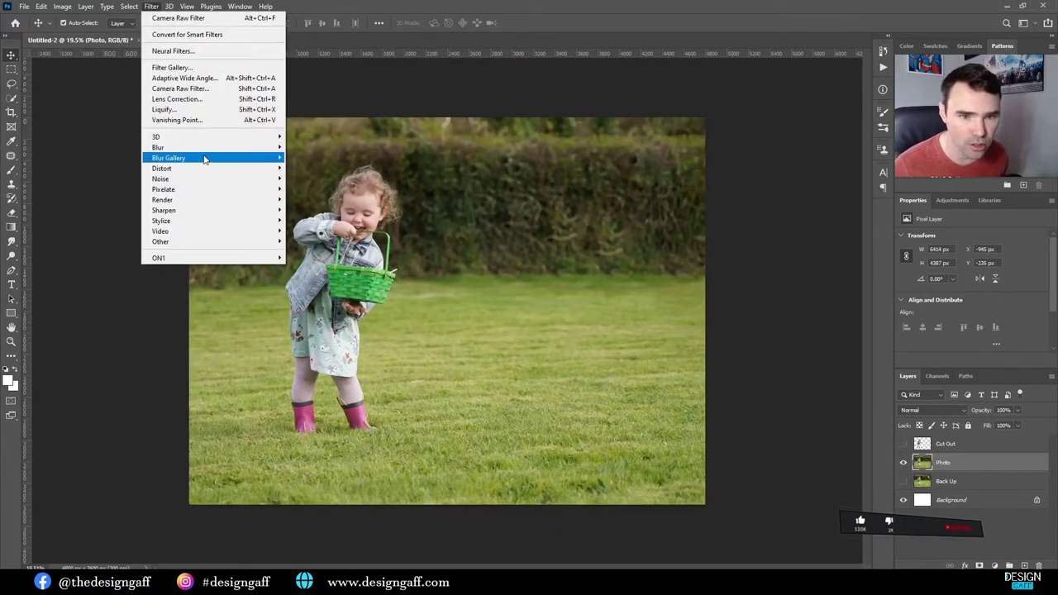
pyautogui.moveTo(283, 165)
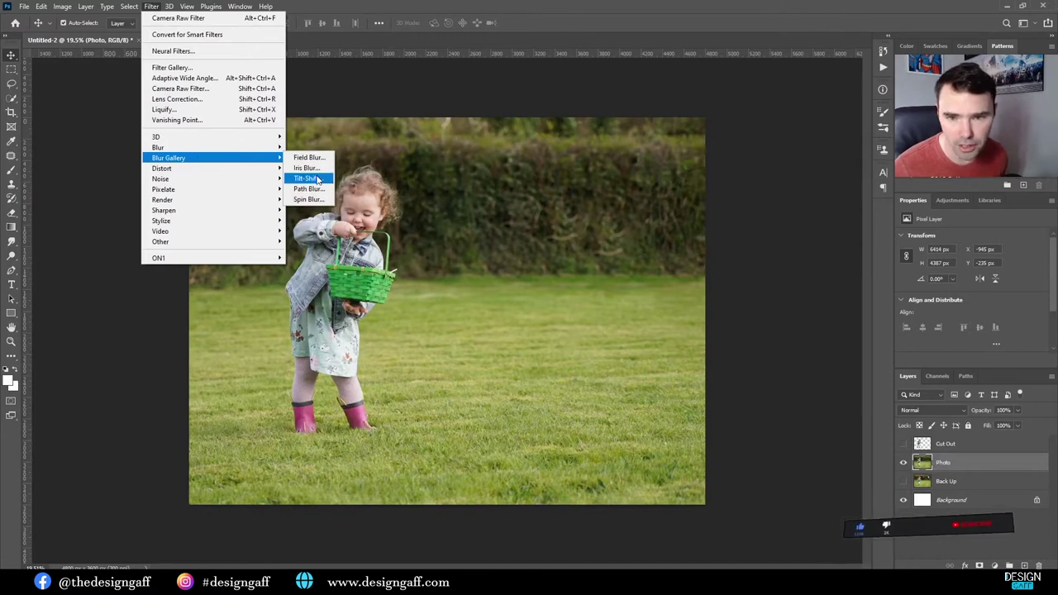
pyautogui.click(307, 178)
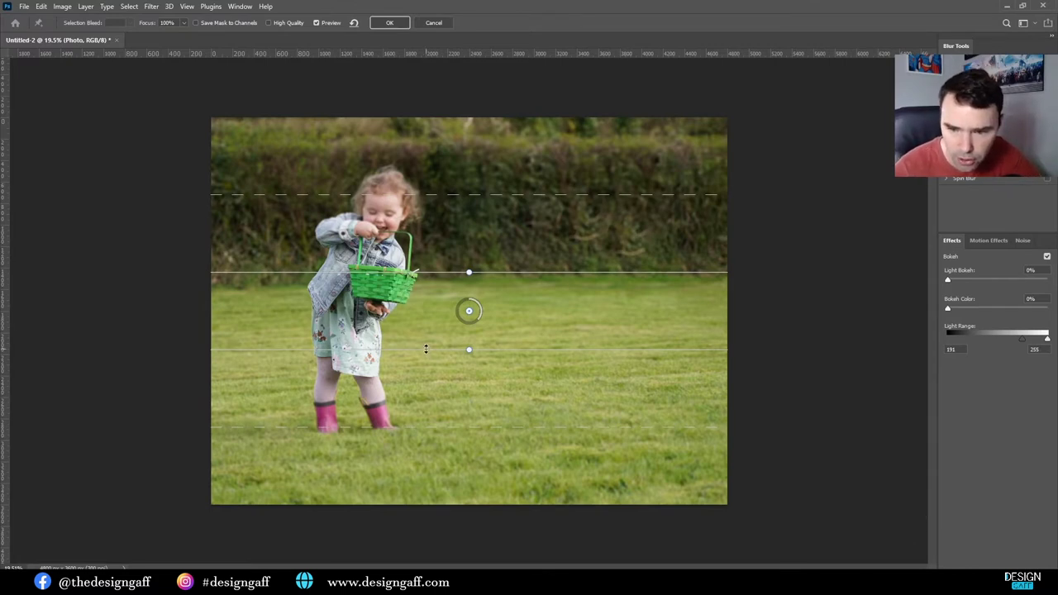
pyautogui.moveTo(426, 349); pyautogui.dragTo(426, 378)
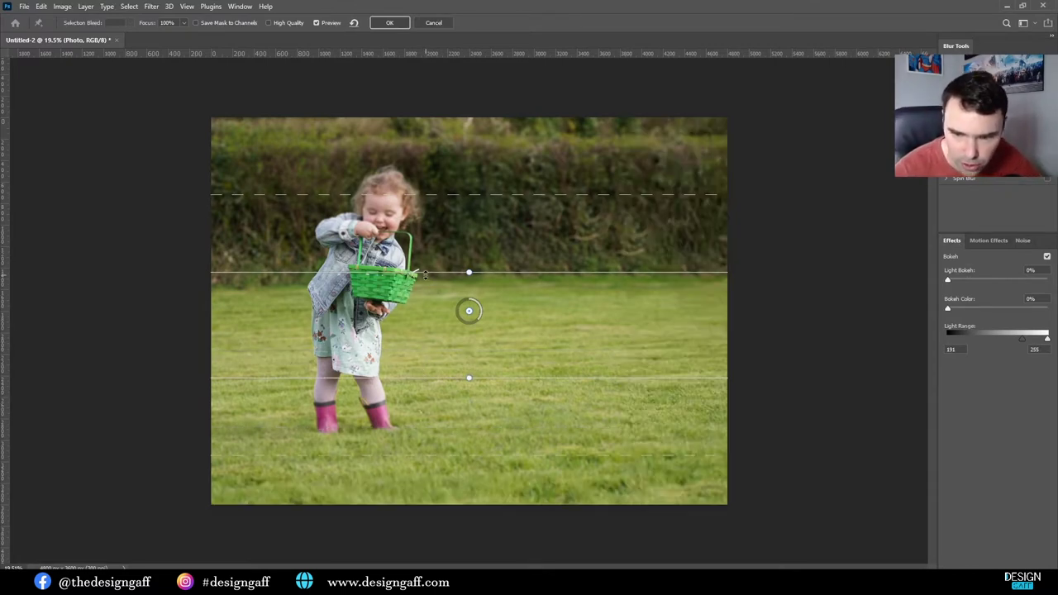
pyautogui.moveTo(425, 275)
pyautogui.mouseDown()
pyautogui.moveTo(426, 233)
pyautogui.moveTo(422, 268)
pyautogui.mouseUp()
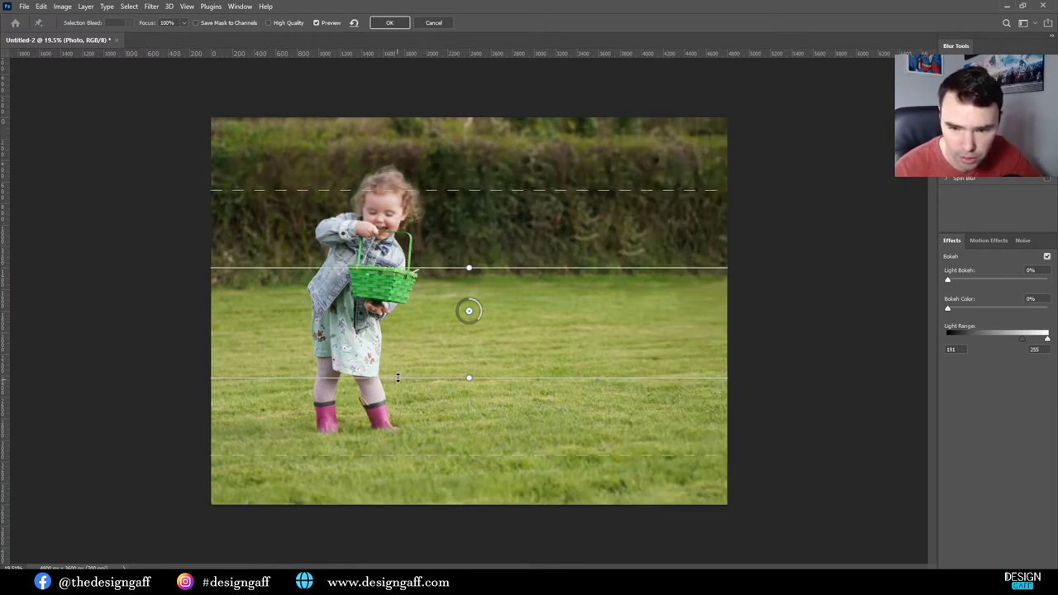
pyautogui.moveTo(397, 378)
pyautogui.mouseDown()
pyautogui.moveTo(397, 410)
pyautogui.moveTo(392, 364)
pyautogui.mouseUp()
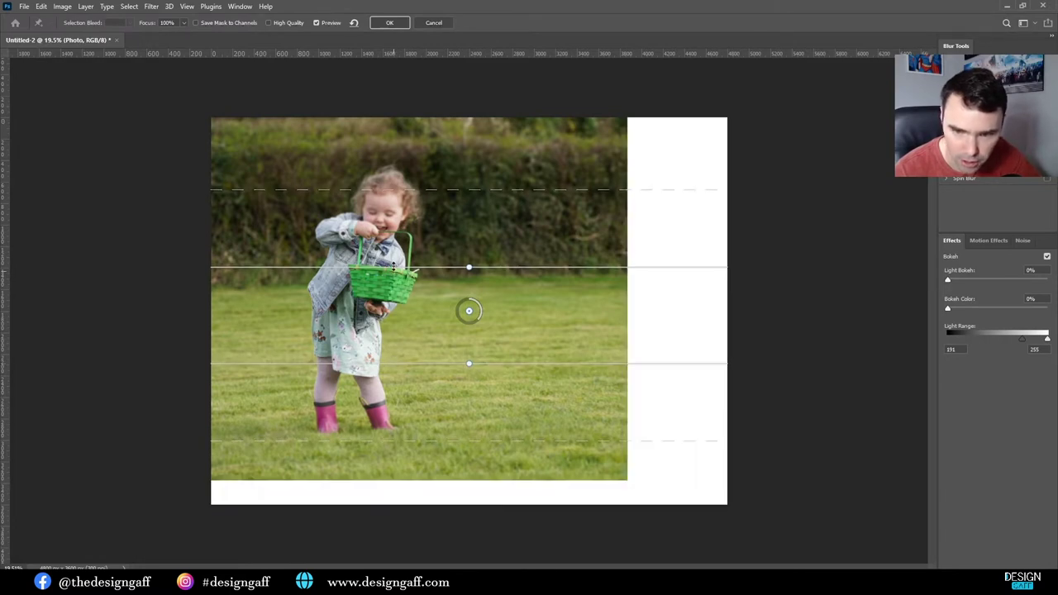
pyautogui.moveTo(394, 268)
pyautogui.mouseDown()
pyautogui.moveTo(394, 256)
pyautogui.moveTo(383, 281)
pyautogui.mouseUp()
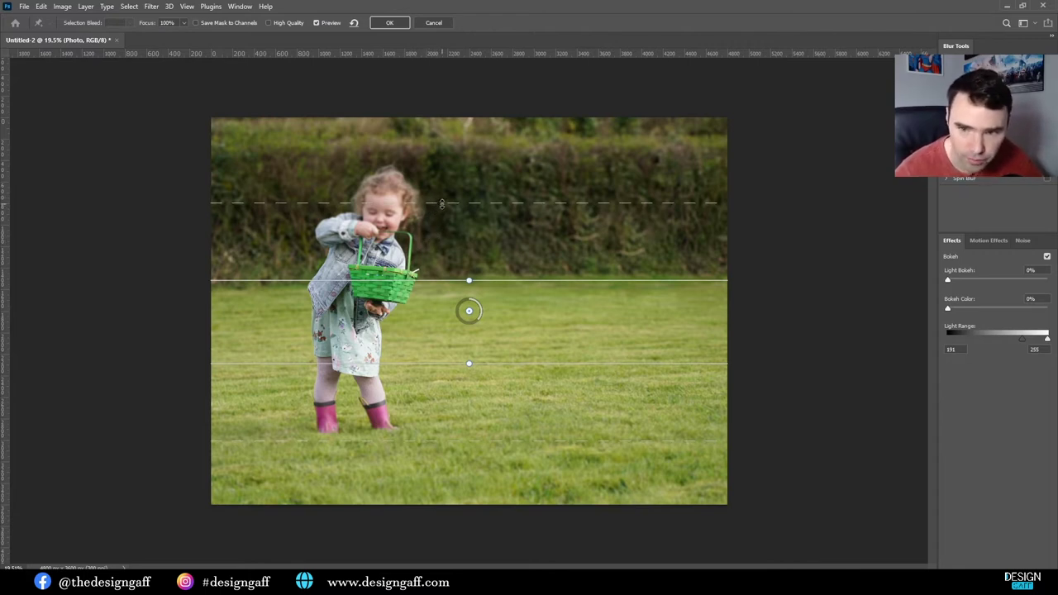
# Step: Narrow the blur transition zones above and below the sharp band, and lower the upper focus line to the blur's centre
pyautogui.moveTo(451, 201); pyautogui.dragTo(443, 215)
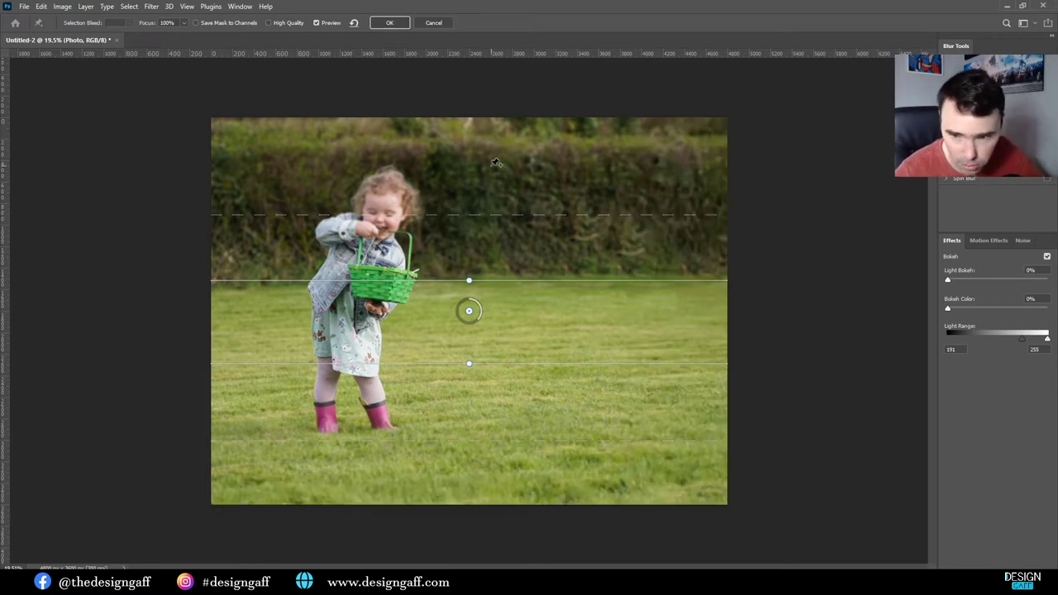
pyautogui.moveTo(493, 216)
pyautogui.mouseDown()
pyautogui.moveTo(491, 245)
pyautogui.moveTo(493, 208)
pyautogui.moveTo(492, 226)
pyautogui.mouseUp()
pyautogui.moveTo(456, 443); pyautogui.dragTo(457, 425)
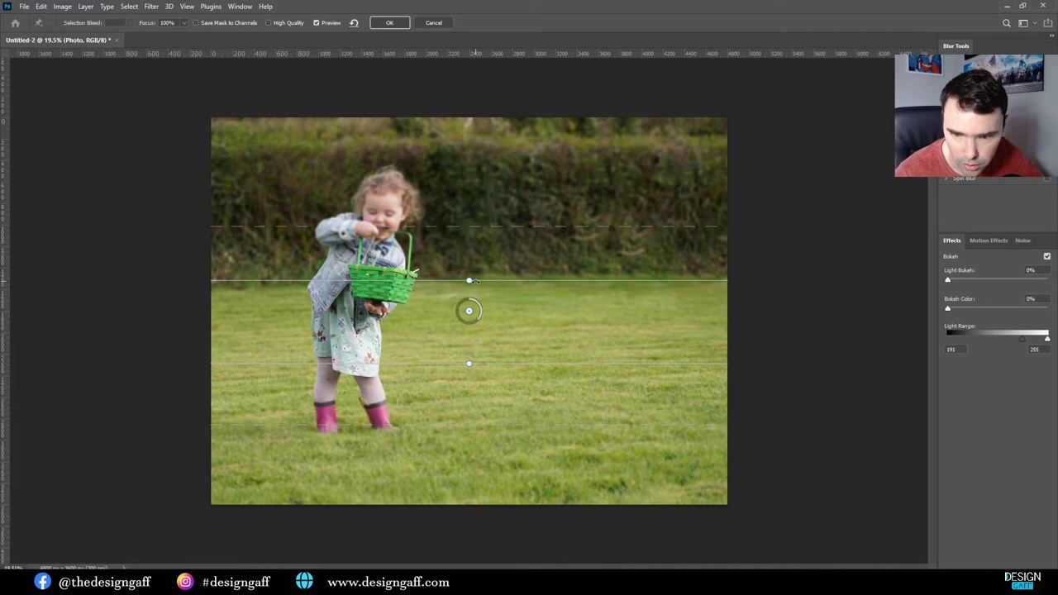
pyautogui.moveTo(475, 282); pyautogui.dragTo(490, 313)
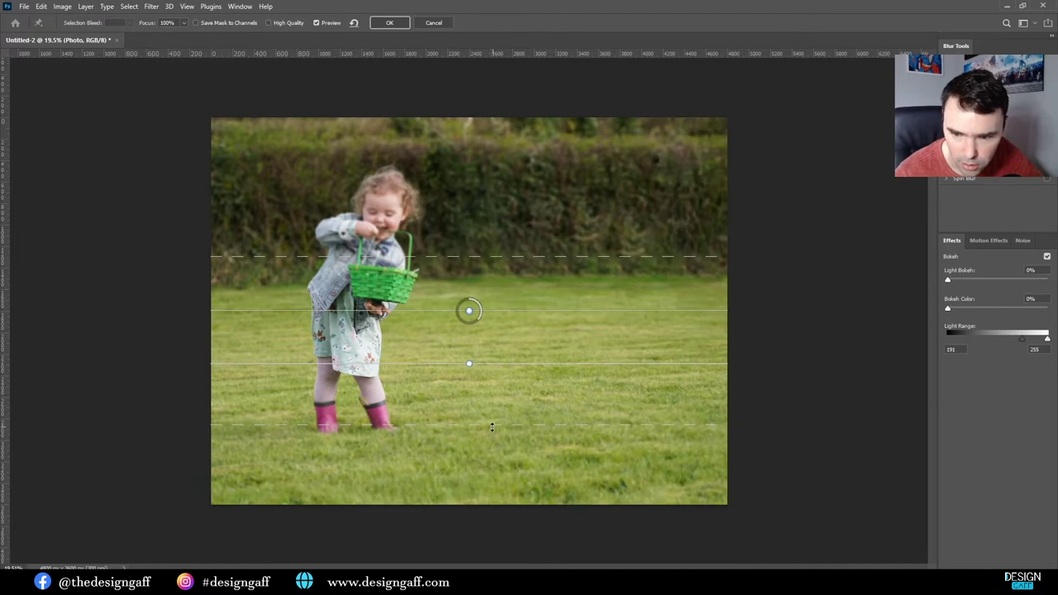
pyautogui.moveTo(492, 426); pyautogui.dragTo(493, 422)
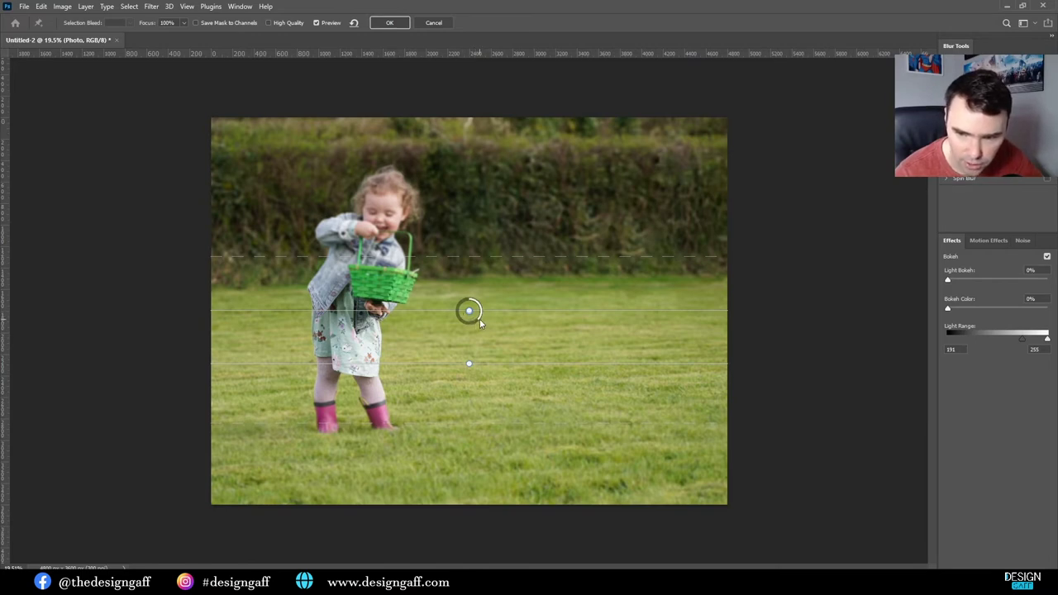
# Step: Raise the Tilt-Shift blur amount to about 34 and apply the blur to the Photo layer
pyautogui.moveTo(477, 322); pyautogui.dragTo(468, 322)
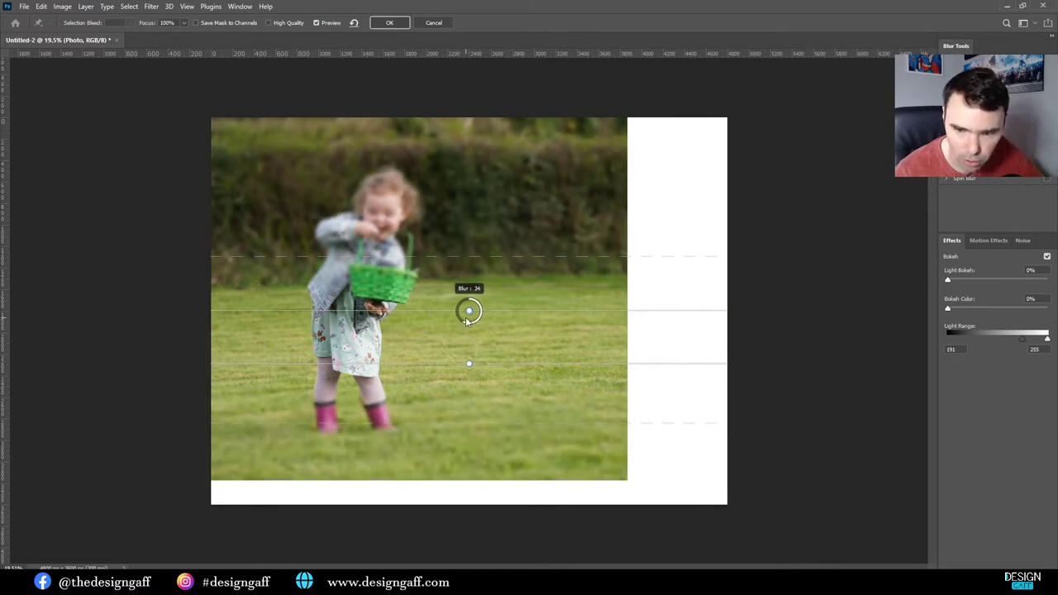
pyautogui.moveTo(464, 320)
pyautogui.mouseDown()
pyautogui.moveTo(457, 313)
pyautogui.moveTo(464, 321)
pyautogui.mouseUp()
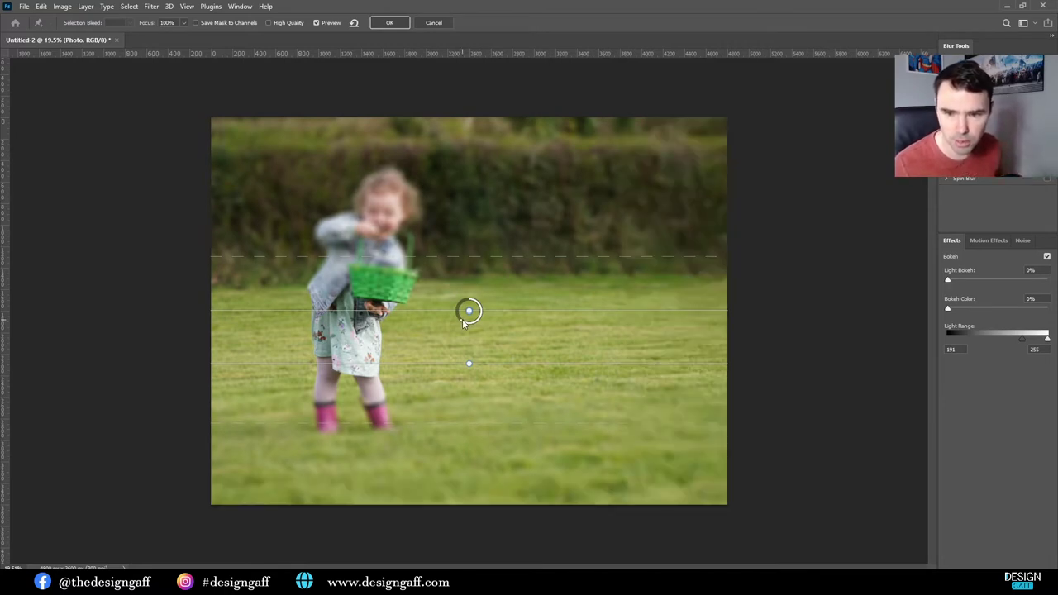
pyautogui.click(403, 23)
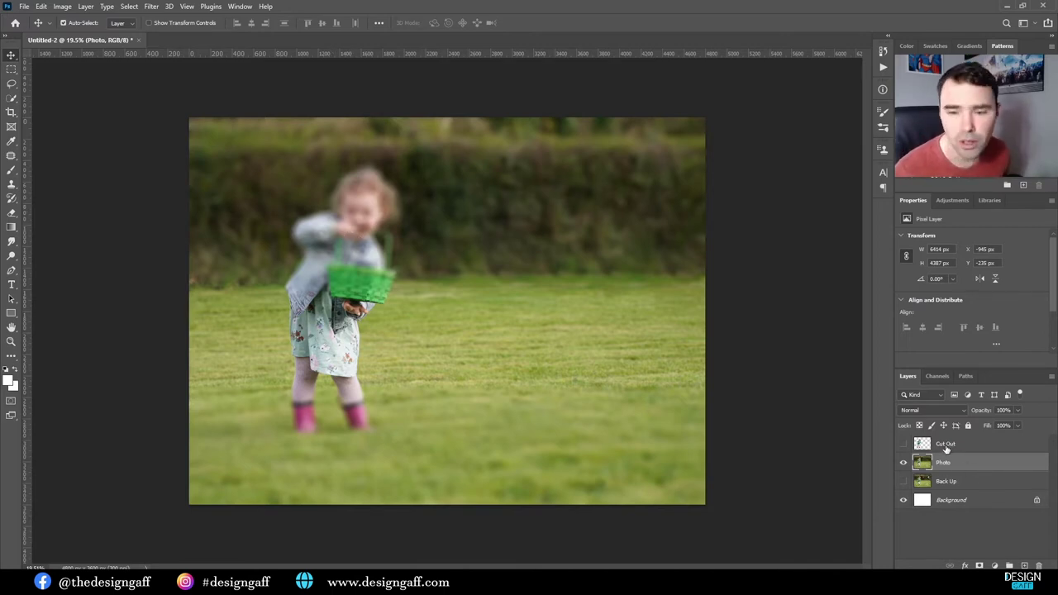
# Step: Show the Cut Out layer over the blurred photo and examine the edges around the girl's hair and jacket
pyautogui.scroll(4, 384, 233)
pyautogui.scroll(-3, 285, 174)
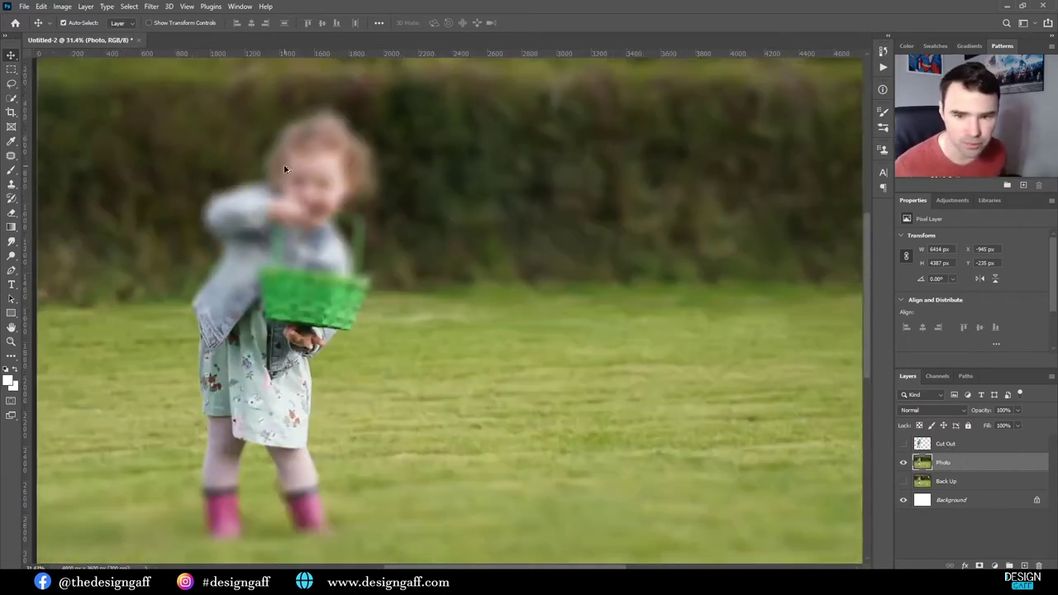
pyautogui.click(946, 445)
pyautogui.click(905, 444)
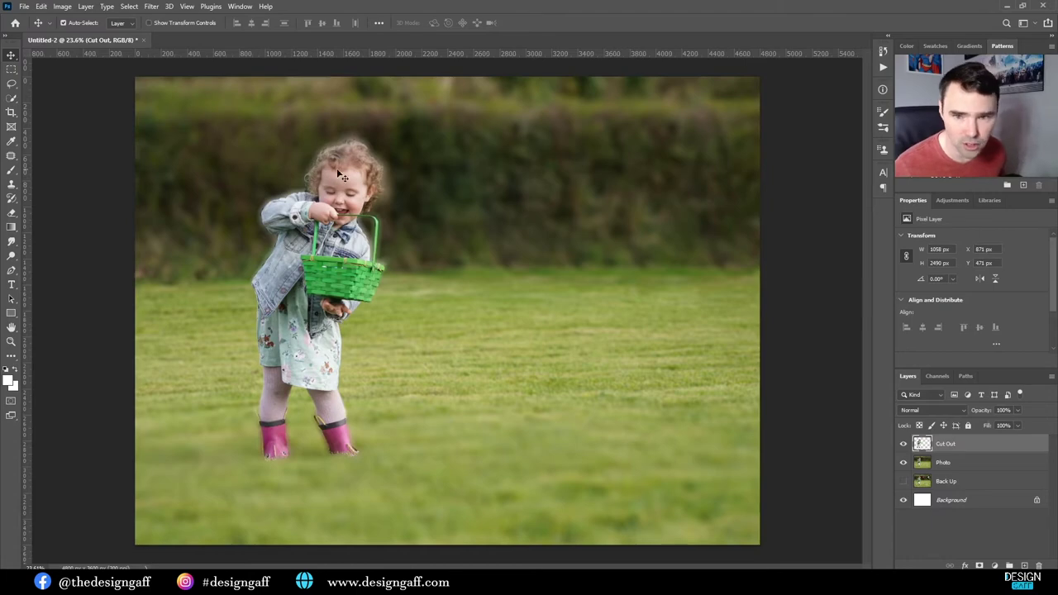
pyautogui.scroll(5, 316, 165)
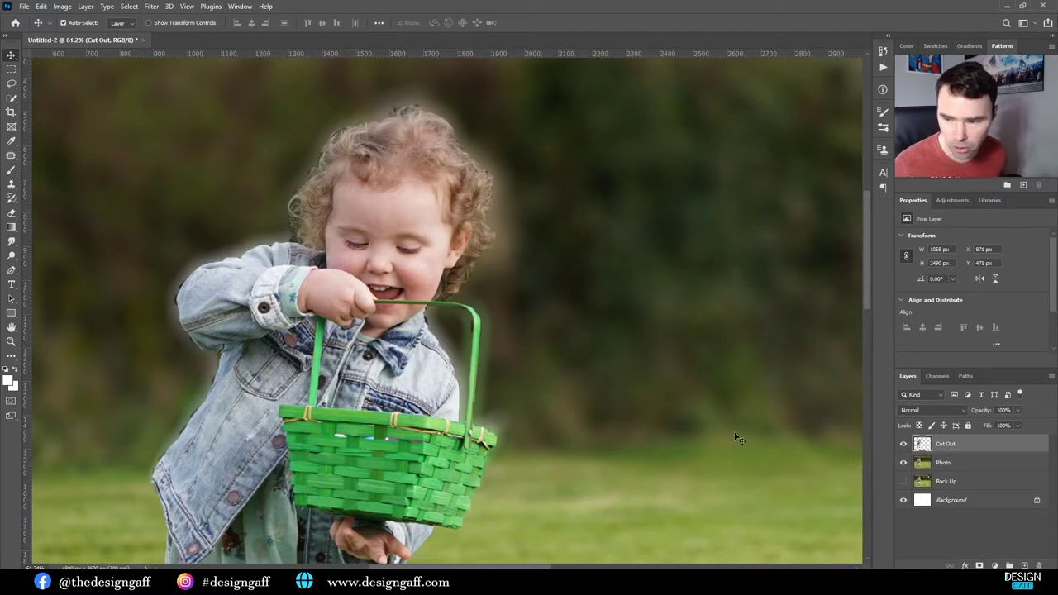
# Step: Hide the Cut Out layer and lasso the blurred girl on the Photo layer from above her head to below the basket, about 1139 × 1413 px
pyautogui.click(902, 443)
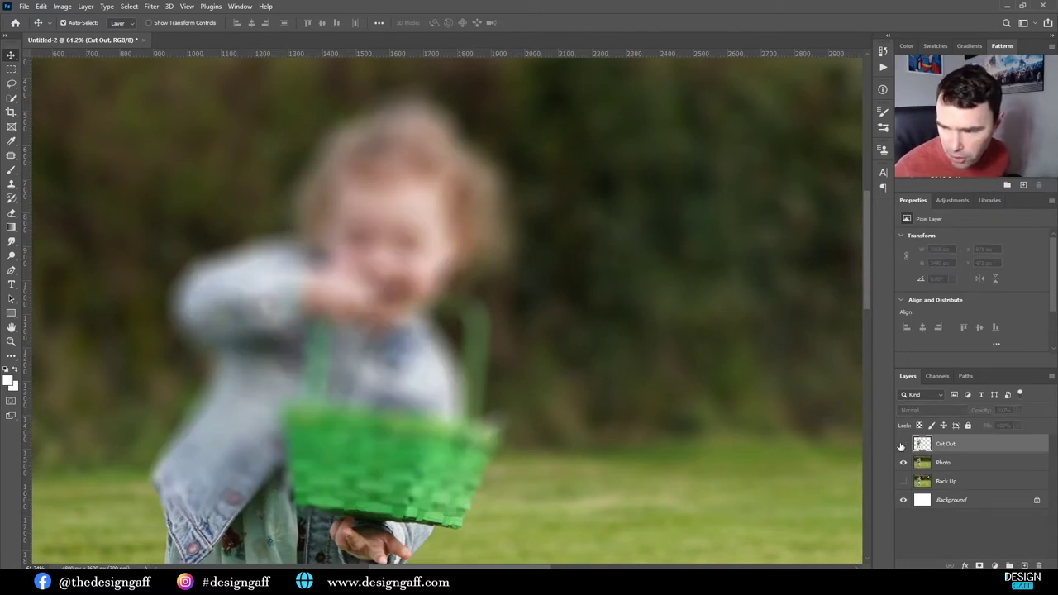
pyautogui.click(923, 465)
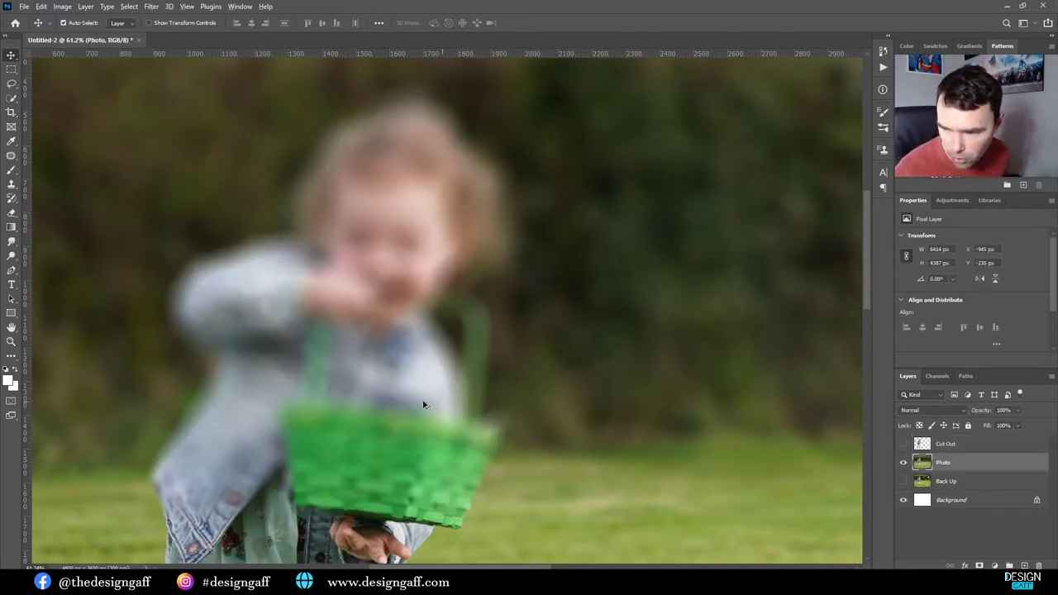
pyautogui.scroll(-3, 418, 408)
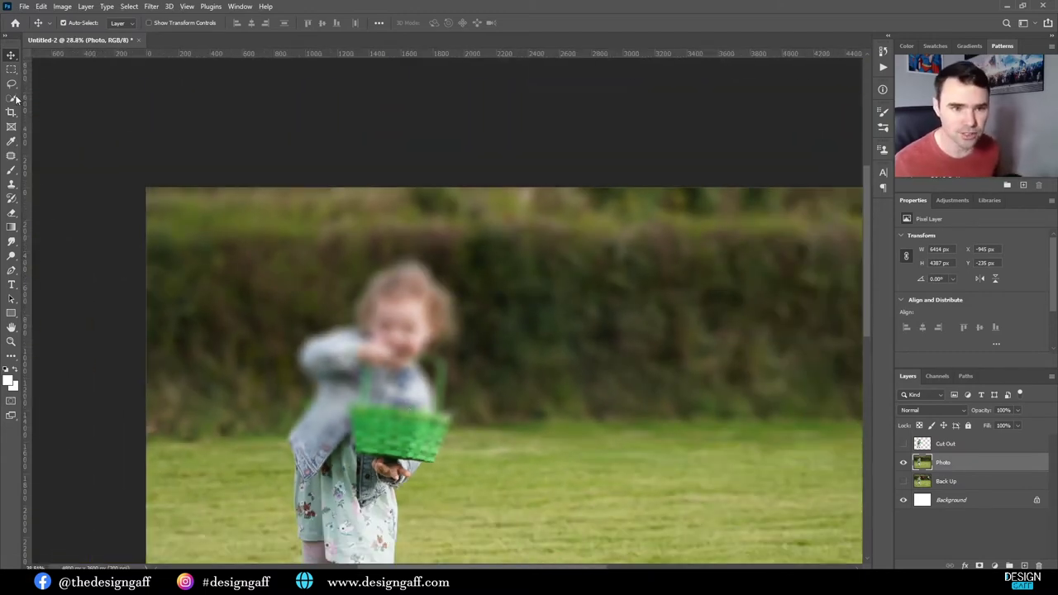
pyautogui.click(12, 83)
pyautogui.hotkey('ctrl', '0')
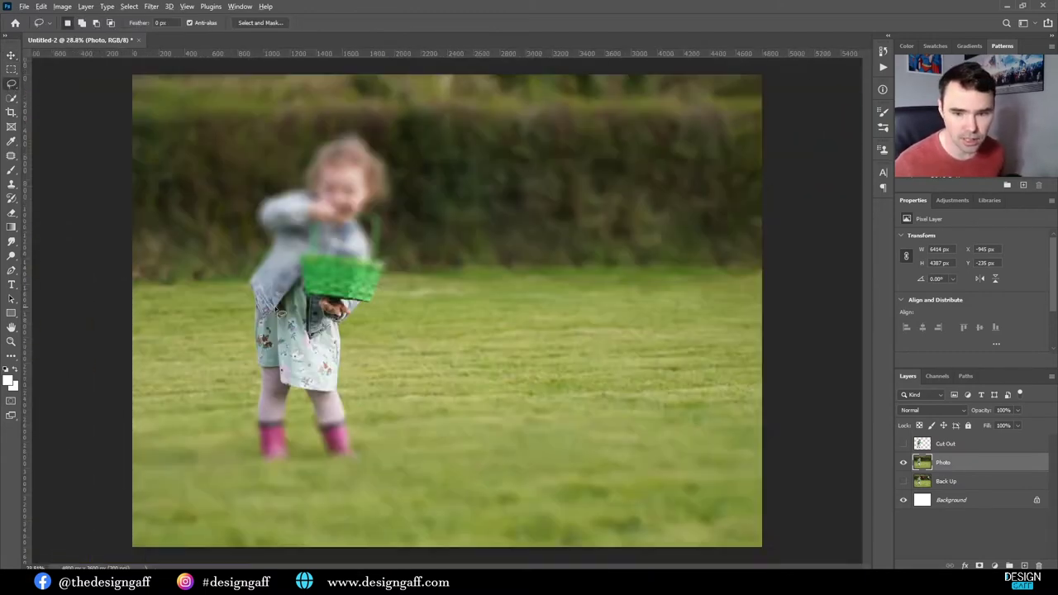
pyautogui.scroll(-2, 280, 310)
pyautogui.moveTo(286, 258)
pyautogui.mouseDown()
pyautogui.moveTo(291, 218)
pyautogui.moveTo(334, 172)
pyautogui.moveTo(372, 158)
pyautogui.moveTo(405, 195)
pyautogui.moveTo(405, 286)
pyautogui.mouseUp()
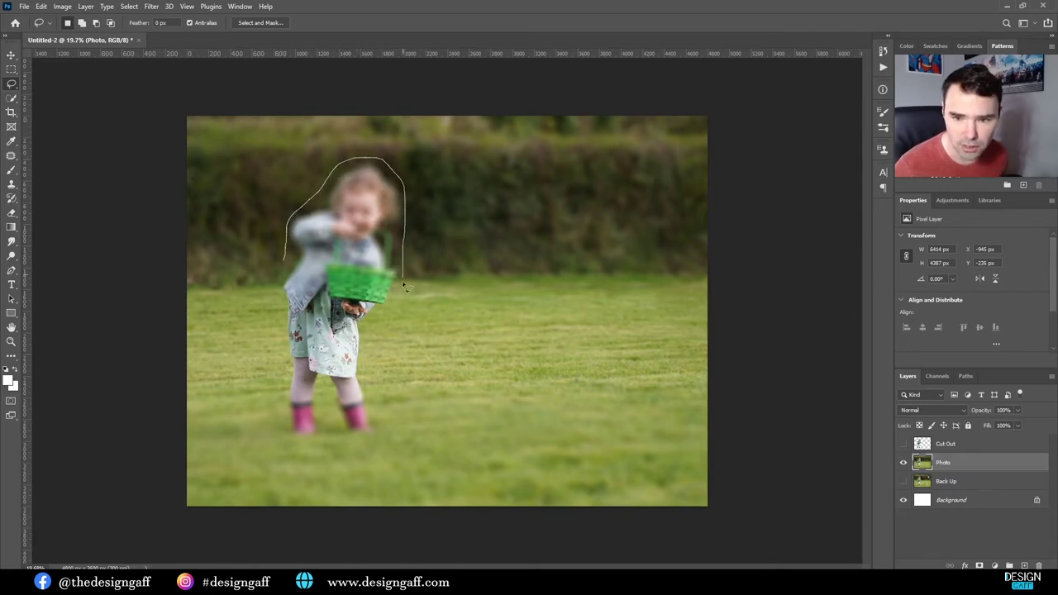
pyautogui.moveTo(354, 309)
pyautogui.mouseDown()
pyautogui.moveTo(291, 298)
pyautogui.moveTo(286, 258)
pyautogui.mouseUp()
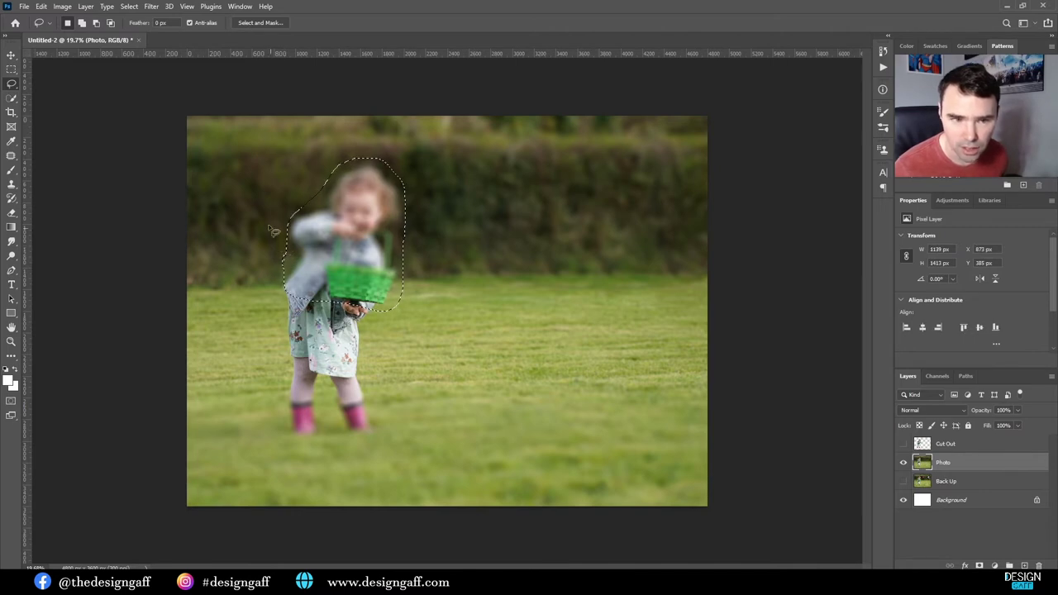
# Step: Patch the selected upper body with background from farther along the hedge, and patch over the dark remains with more hedge texture
pyautogui.click(11, 156)
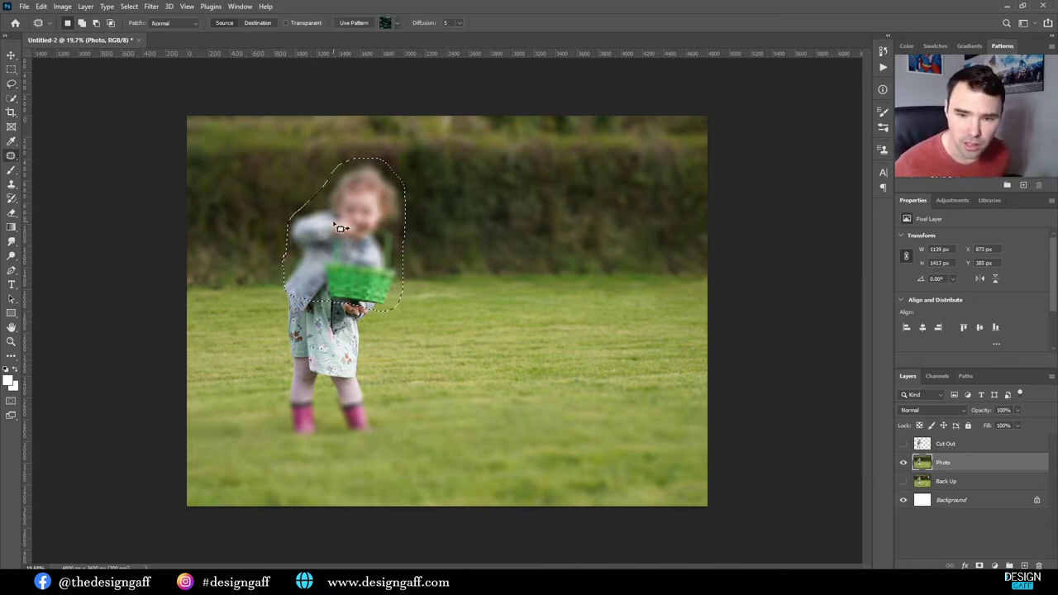
pyautogui.moveTo(348, 232); pyautogui.dragTo(501, 231)
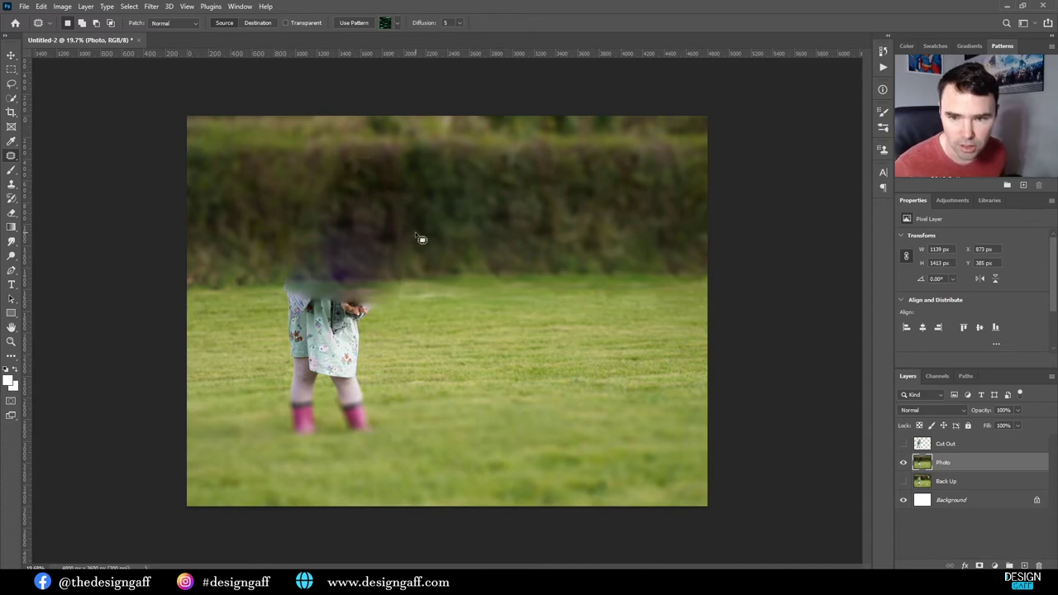
pyautogui.hotkey('ctrl', 'd')
pyautogui.moveTo(428, 189)
pyautogui.mouseDown()
pyautogui.moveTo(397, 161)
pyautogui.moveTo(334, 155)
pyautogui.moveTo(291, 200)
pyautogui.moveTo(285, 276)
pyautogui.moveTo(305, 291)
pyautogui.moveTo(401, 287)
pyautogui.moveTo(427, 215)
pyautogui.moveTo(428, 188)
pyautogui.mouseUp()
pyautogui.moveTo(347, 219)
pyautogui.mouseDown()
pyautogui.moveTo(470, 227)
pyautogui.moveTo(467, 238)
pyautogui.mouseUp()
pyautogui.hotkey('ctrl', 'd')
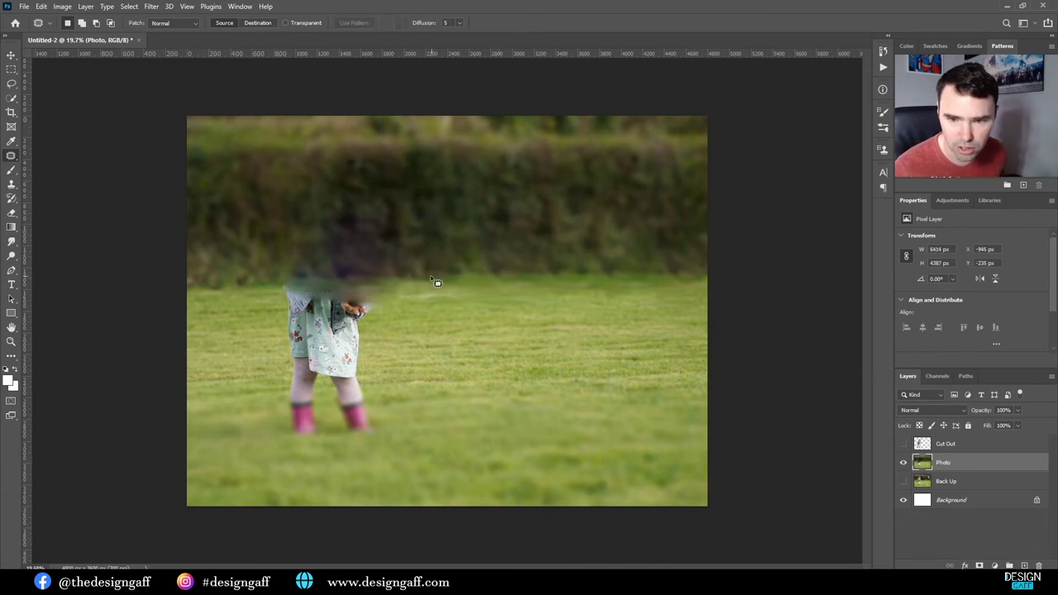
# Step: Patch the hedge's base and the upper hedge above the removed figure with neighbouring background texture
pyautogui.moveTo(483, 281)
pyautogui.mouseDown()
pyautogui.moveTo(295, 279)
pyautogui.moveTo(425, 247)
pyautogui.moveTo(461, 283)
pyautogui.moveTo(526, 280)
pyautogui.mouseUp()
pyautogui.hotkey('ctrl', 'd')
pyautogui.moveTo(418, 170)
pyautogui.mouseDown()
pyautogui.moveTo(363, 165)
pyautogui.moveTo(449, 226)
pyautogui.moveTo(647, 223)
pyautogui.moveTo(475, 225)
pyautogui.mouseUp()
pyautogui.hotkey('ctrl', 'd')
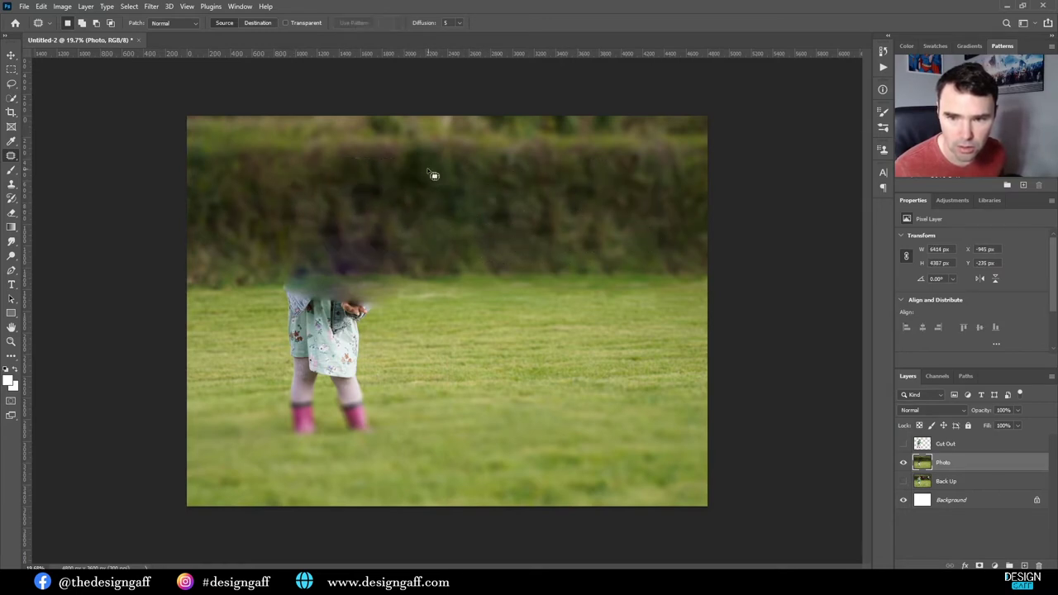
pyautogui.moveTo(359, 149); pyautogui.dragTo(426, 170)
pyautogui.moveTo(393, 174); pyautogui.dragTo(510, 186)
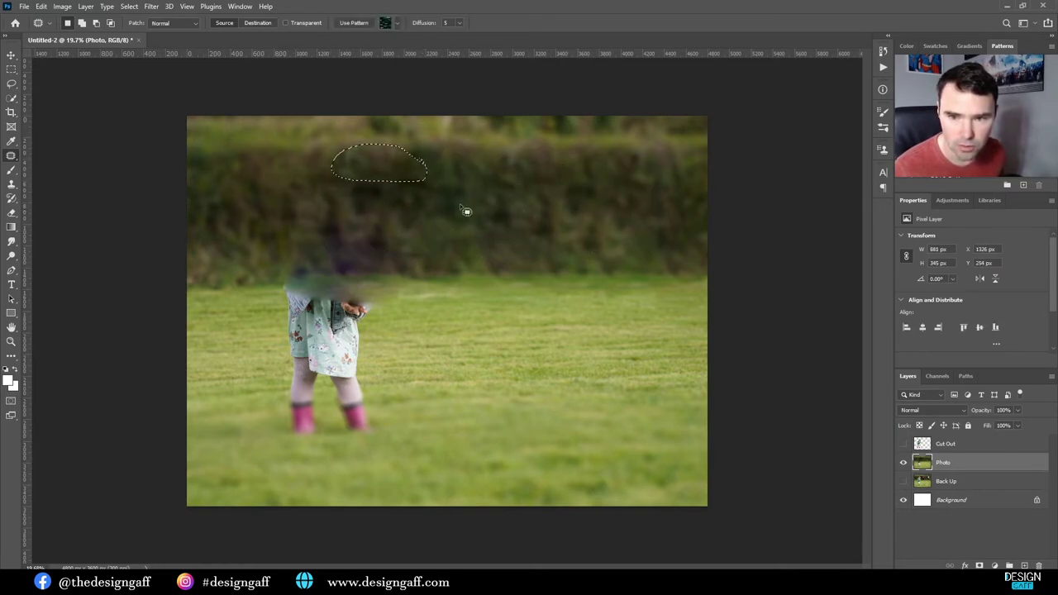
pyautogui.hotkey('ctrl', 'd')
# Step: Patch the jacket remnants and dark smudge at the hedge's base with a clean stretch of grass edge
pyautogui.moveTo(433, 281)
pyautogui.mouseDown()
pyautogui.moveTo(361, 317)
pyautogui.moveTo(278, 300)
pyautogui.moveTo(291, 212)
pyautogui.moveTo(433, 217)
pyautogui.moveTo(424, 290)
pyautogui.mouseUp()
pyautogui.moveTo(424, 290); pyautogui.dragTo(568, 275)
pyautogui.hotkey('ctrl', 'd')
# Step: Patch a wide band in the middle of the hedge, about 1541 × 637 px, with texture from farther along the hedge
pyautogui.moveTo(356, 236); pyautogui.dragTo(416, 173)
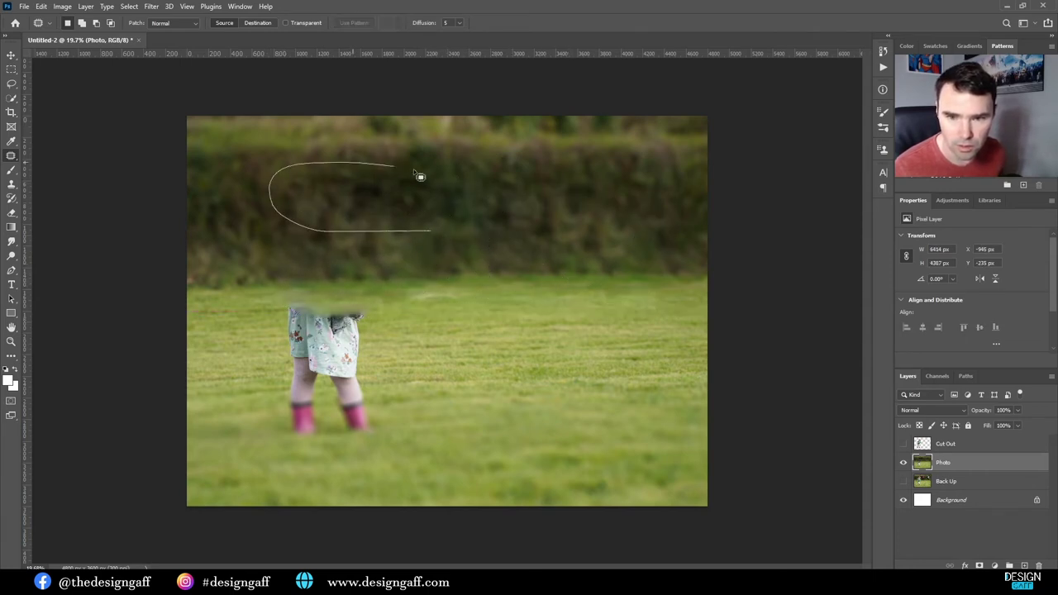
pyautogui.moveTo(395, 234); pyautogui.dragTo(357, 234)
pyautogui.moveTo(355, 198); pyautogui.dragTo(558, 198)
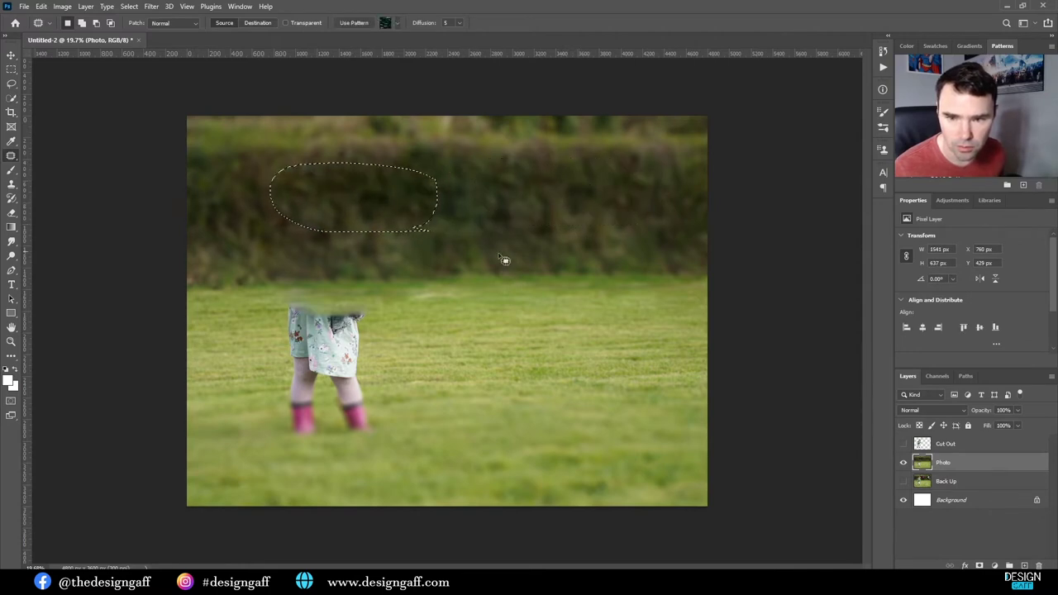
pyautogui.hotkey('ctrl', 'd')
# Step: Patch the lower hedge above the dress and a small area beside it with hedge texture, and clear the selection
pyautogui.moveTo(446, 265); pyautogui.dragTo(338, 279)
pyautogui.moveTo(425, 221); pyautogui.dragTo(425, 221)
pyautogui.moveTo(371, 239); pyautogui.dragTo(558, 237)
pyautogui.hotkey('ctrl', 'd')
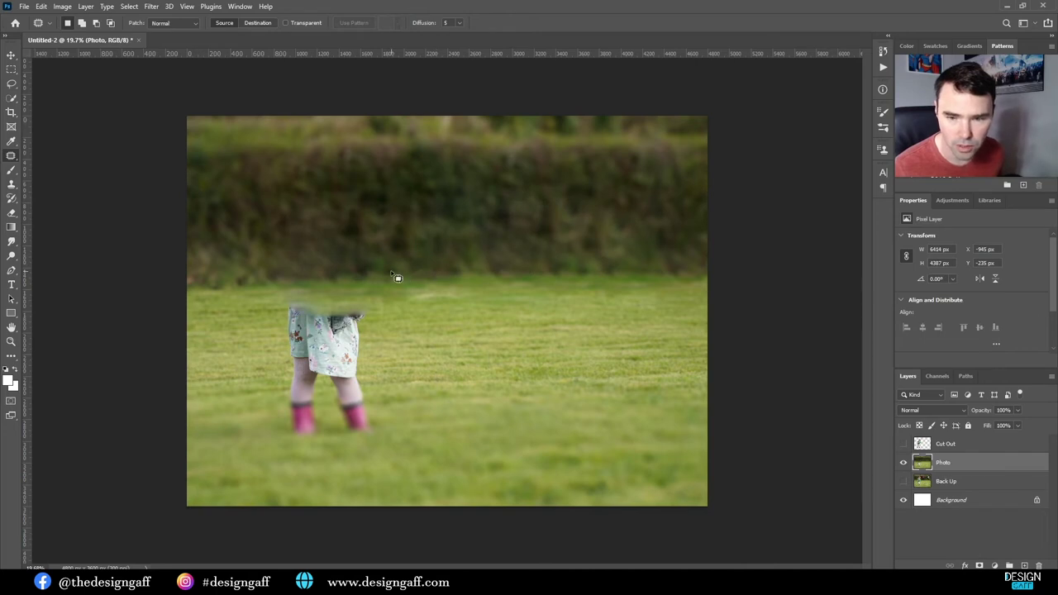
pyautogui.moveTo(289, 252)
pyautogui.mouseDown()
pyautogui.moveTo(271, 213)
pyautogui.moveTo(376, 238)
pyautogui.moveTo(280, 234)
pyautogui.moveTo(263, 175)
pyautogui.moveTo(297, 225)
pyautogui.mouseUp()
pyautogui.hotkey('ctrl', 'd')
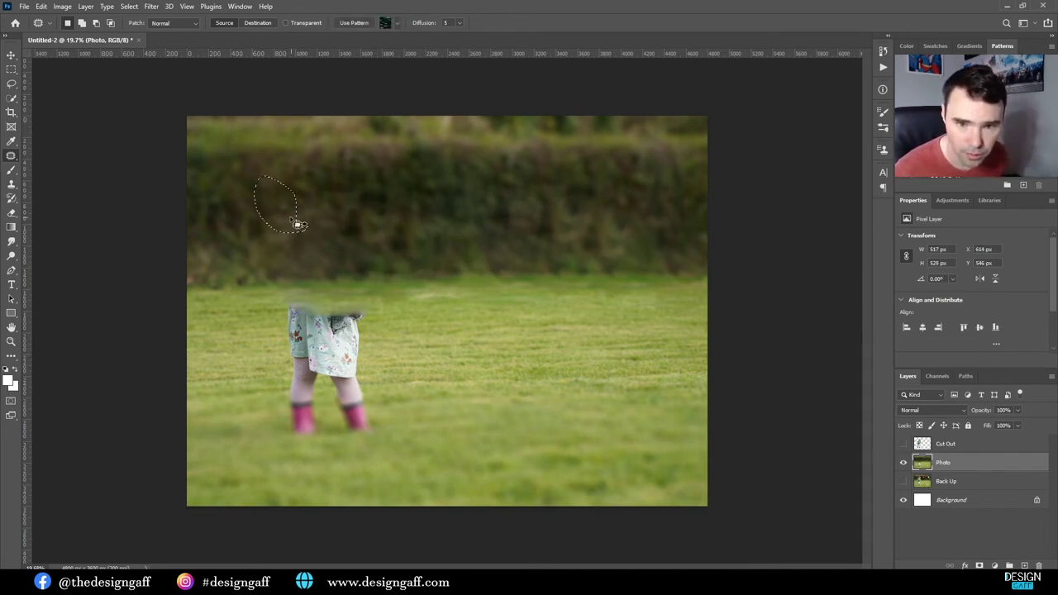
pyautogui.hotkey('ctrl', 'd')
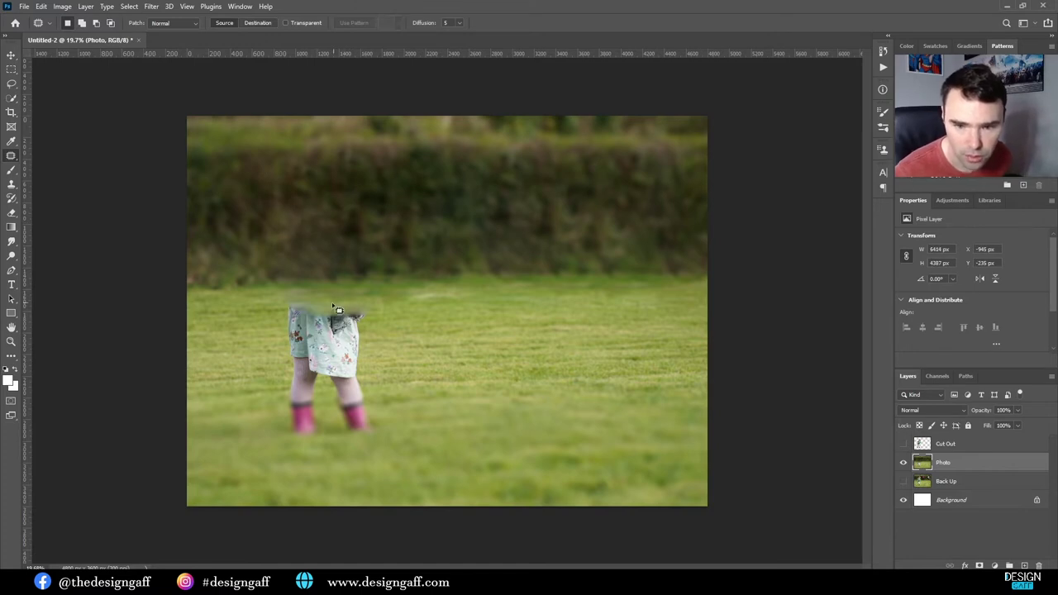
# Step: Compare the patched Photo layer with the Back Up layer, and show the Cut Out layer over the patched background
pyautogui.click(904, 465)
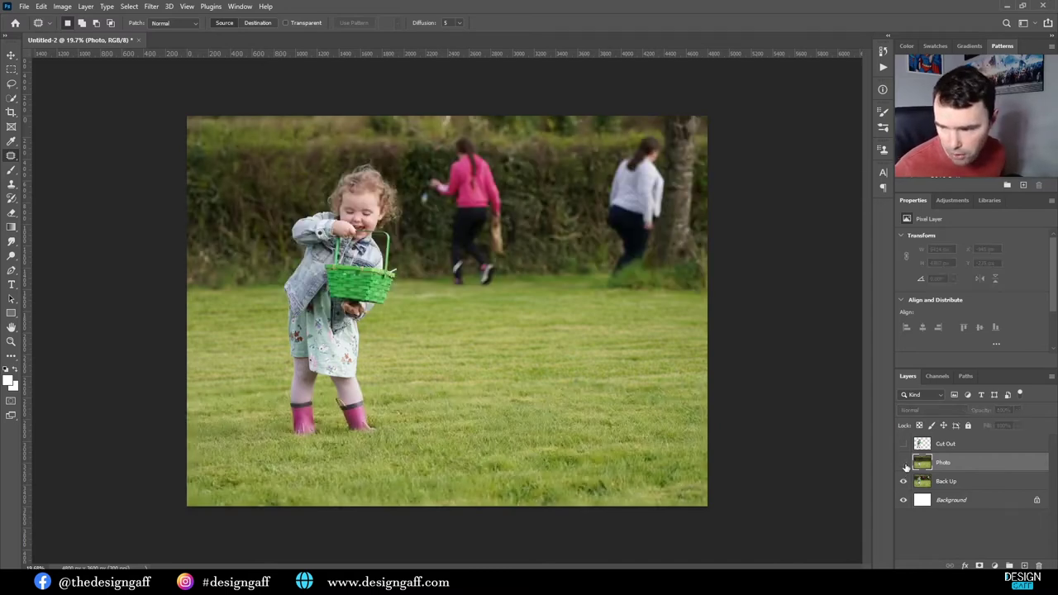
pyautogui.click(903, 463)
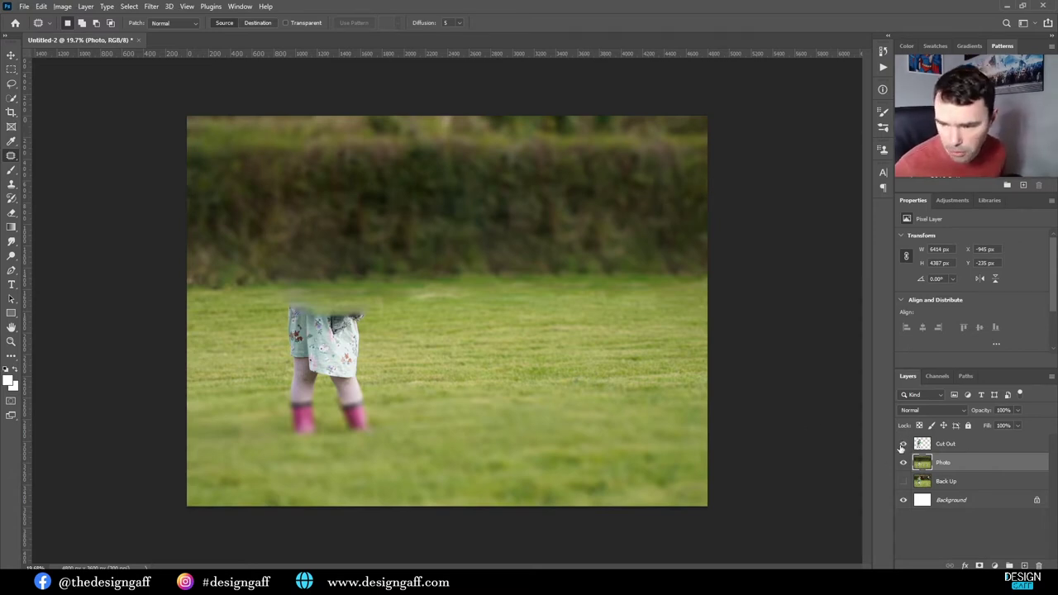
pyautogui.click(904, 443)
pyautogui.scroll(4, 342, 196)
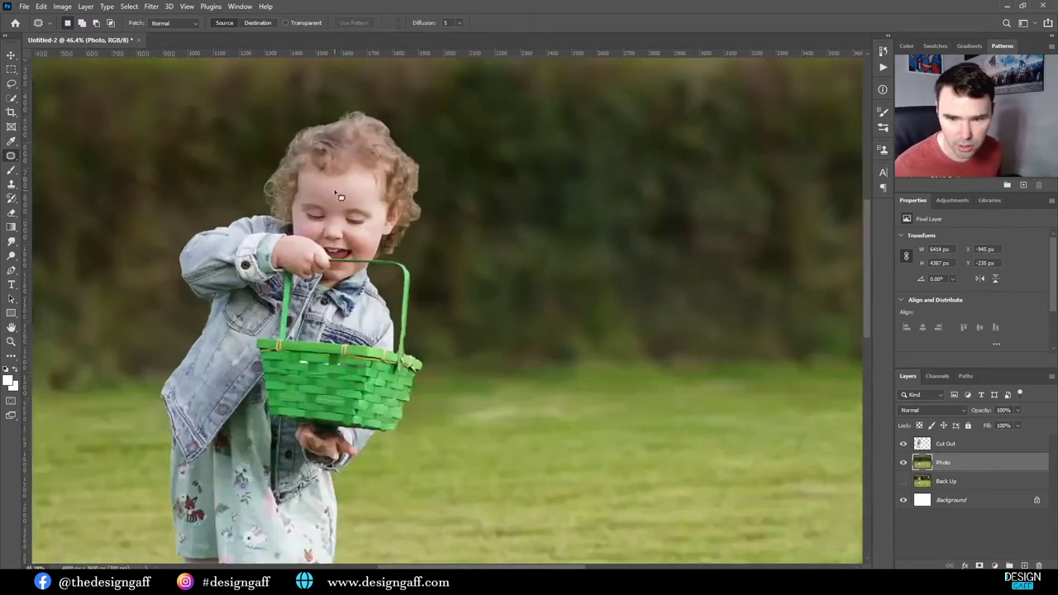
pyautogui.scroll(-3, 295, 286)
pyautogui.scroll(2, 254, 248)
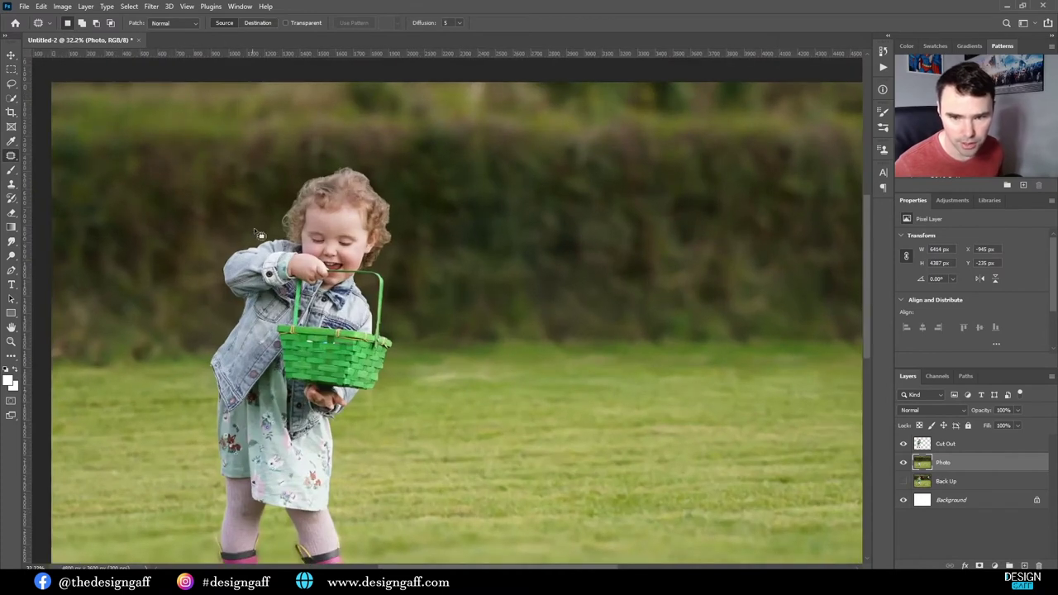
# Step: Activate the Cut Out layer, examine its edges around the basket handle and jacket, and show the Back Up layer
pyautogui.click(923, 444)
pyautogui.scroll(5, 295, 165)
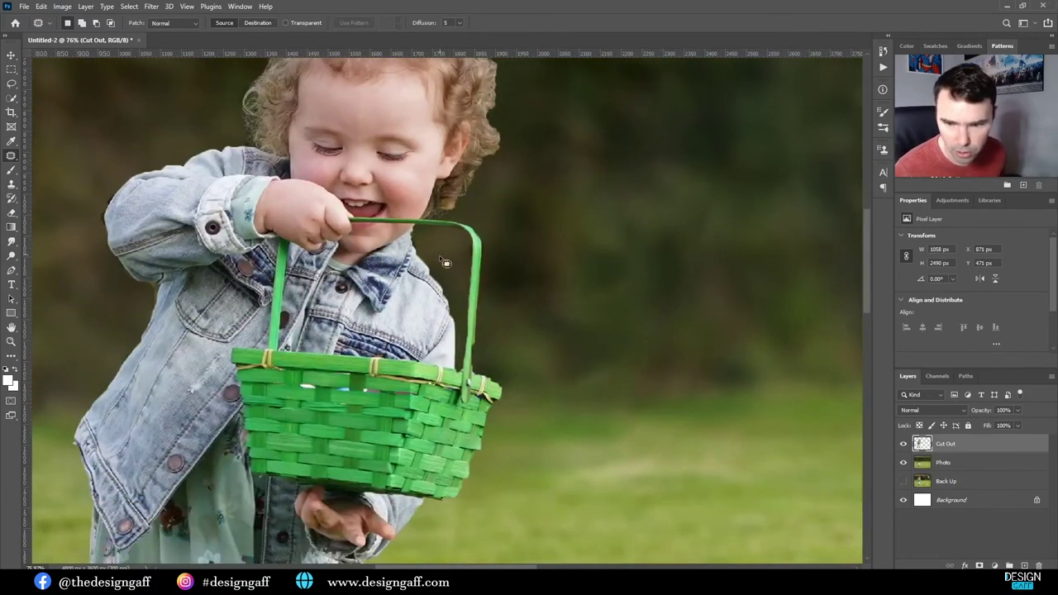
pyautogui.scroll(5, 430, 230)
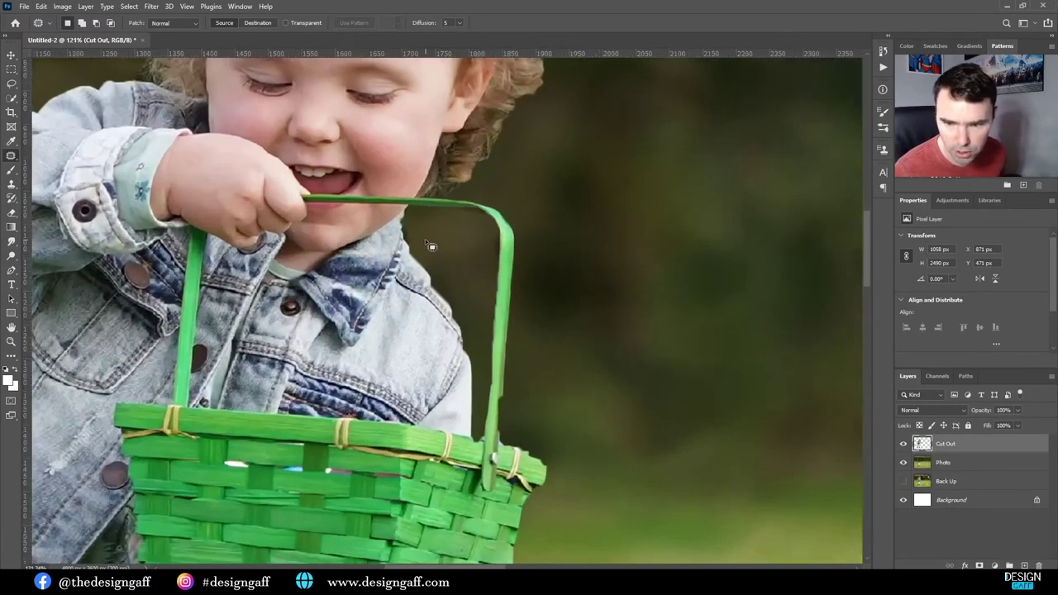
pyautogui.scroll(-5, 452, 356)
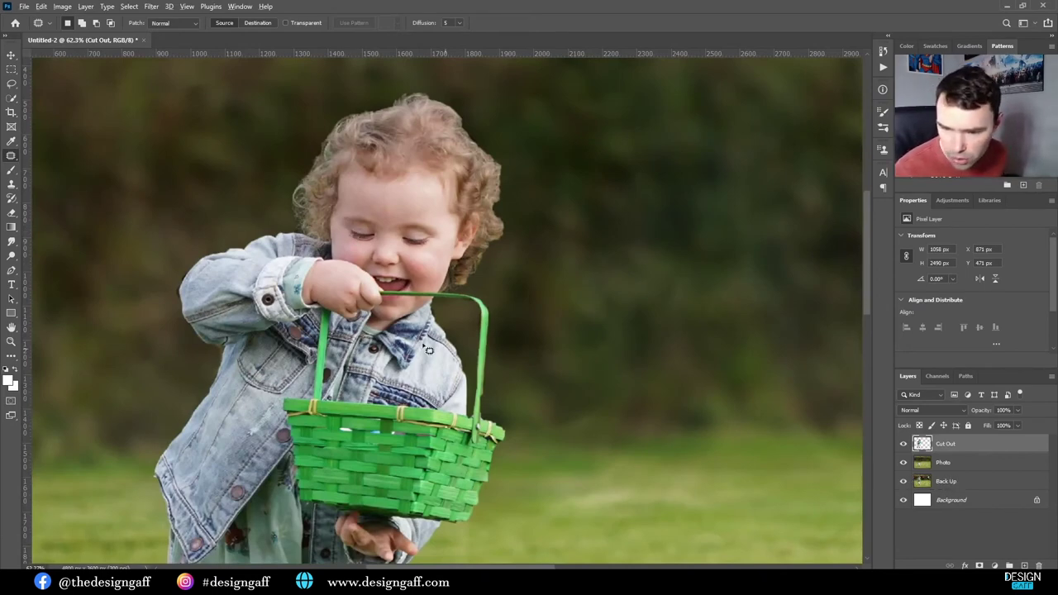
pyautogui.scroll(-5, 429, 351)
pyautogui.scroll(2, 368, 358)
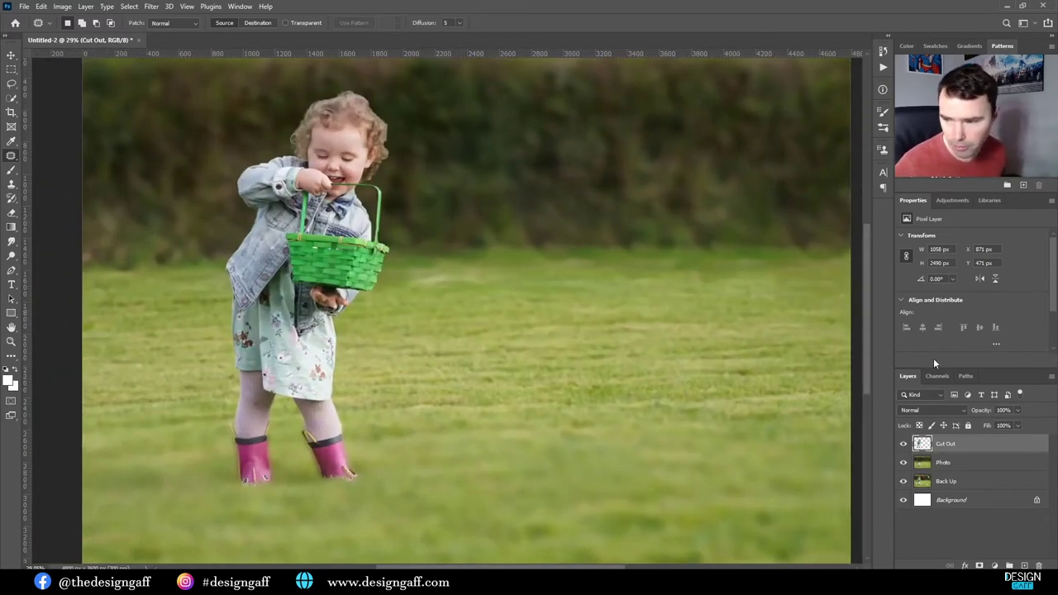
# Step: Add a layer mask to the Photo layer and ready a soft black brush at 391 px with 0% hardness
pyautogui.click(926, 464)
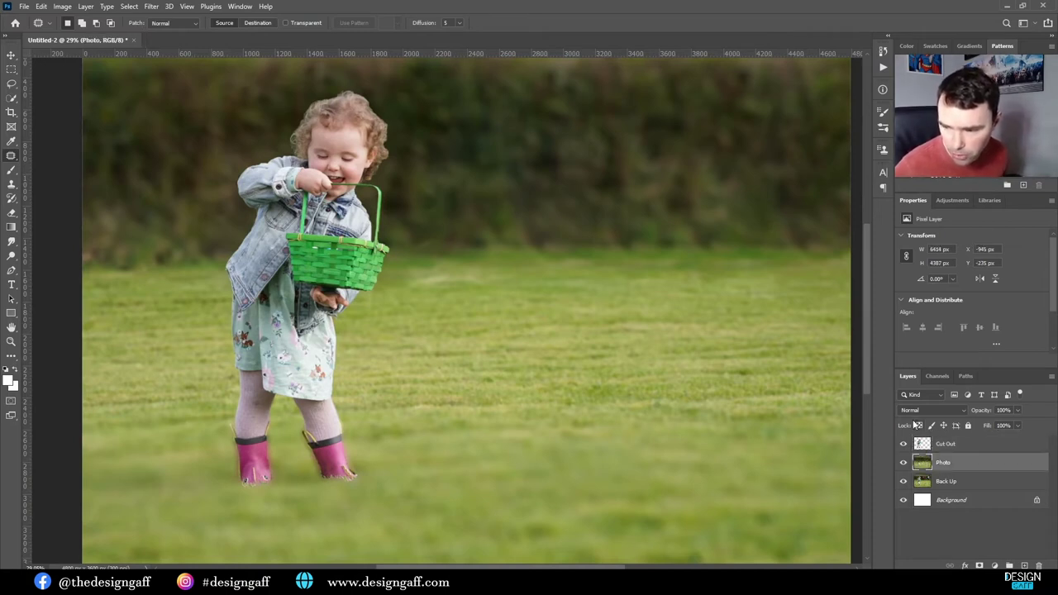
pyautogui.click(979, 566)
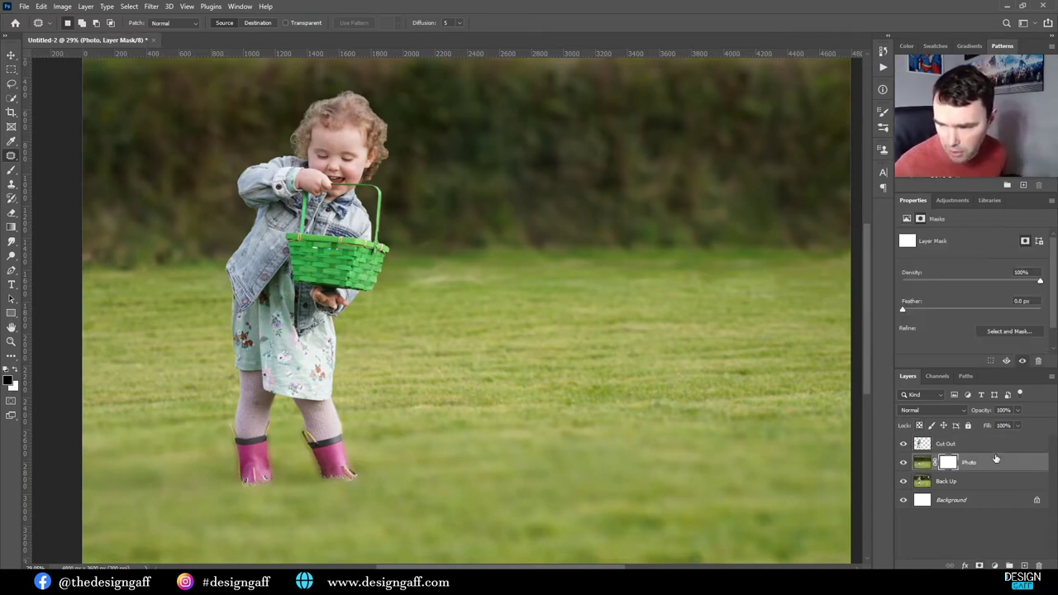
pyautogui.press('b')
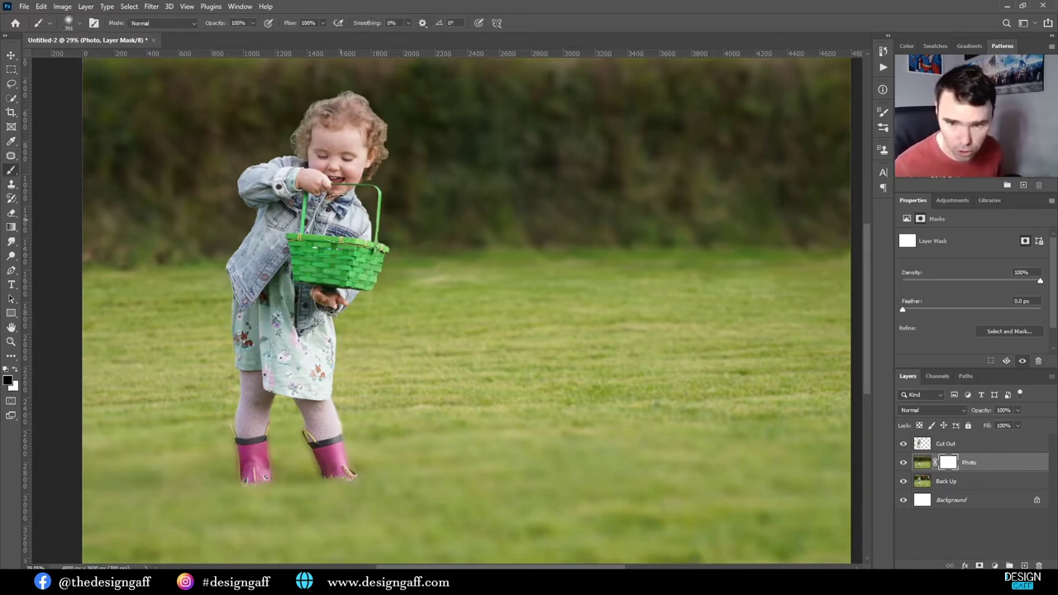
pyautogui.rightClick(315, 187)
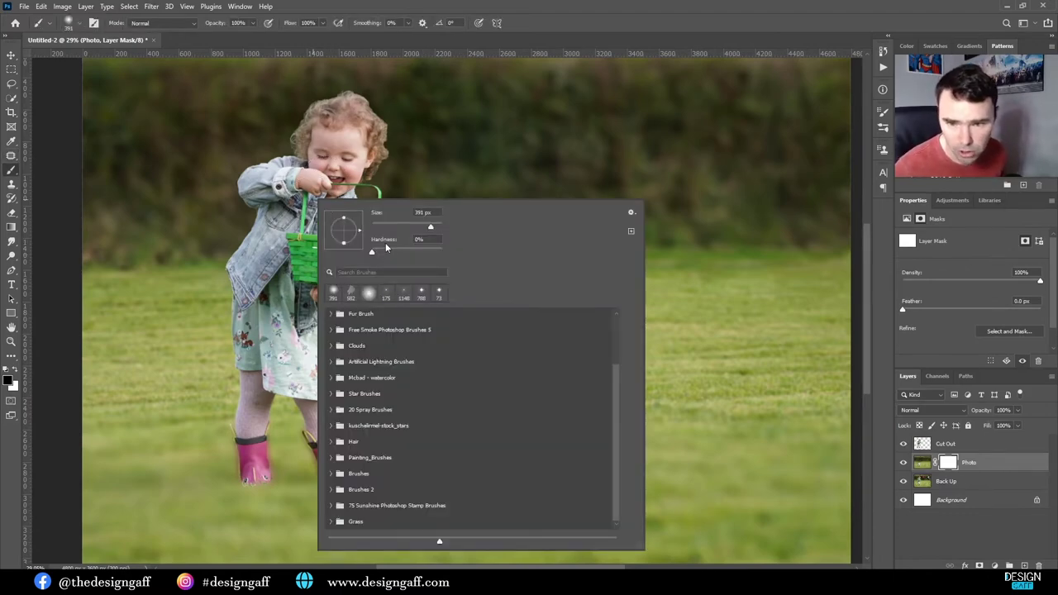
pyautogui.click(472, 5)
pyautogui.scroll(5, 267, 111)
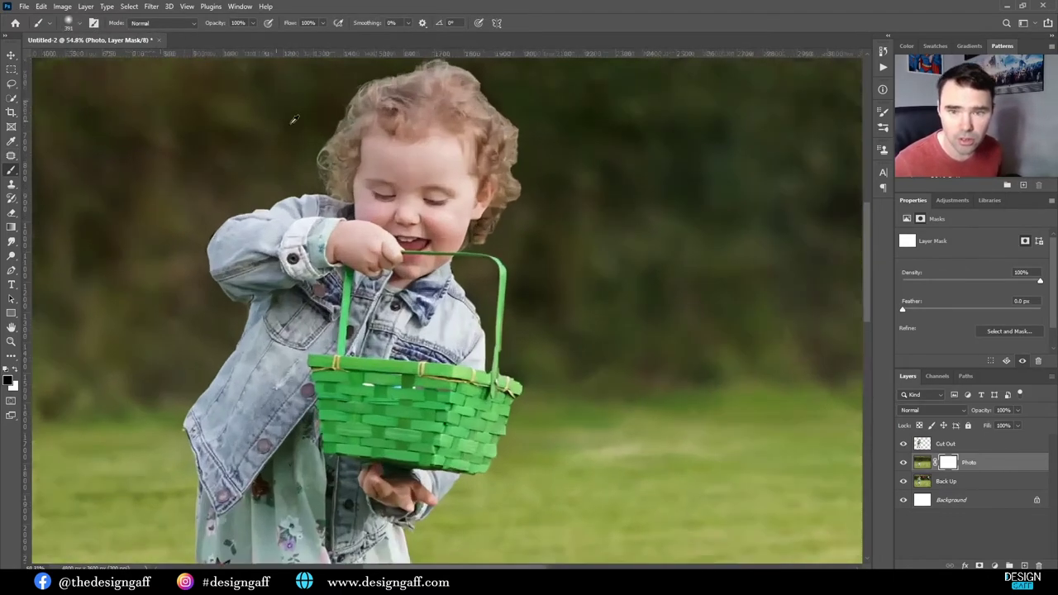
# Step: Paint black on the Photo layer mask around the girl's hair with the brush reduced to 275 px and 150 px
pyautogui.press('[')
pyautogui.press('[')
pyautogui.press('[')
pyautogui.press('[')
pyautogui.press('[')
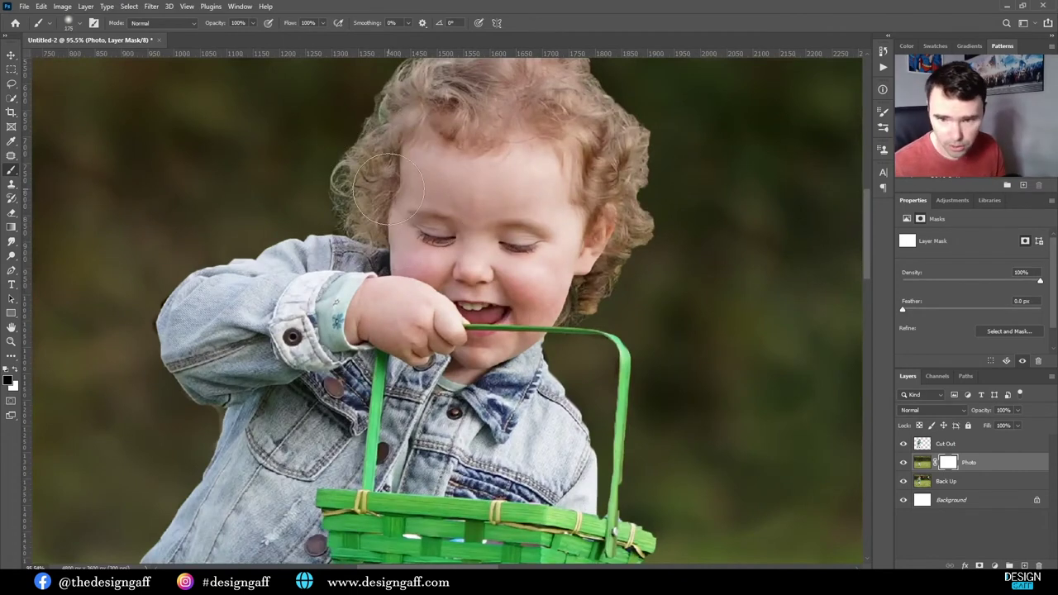
pyautogui.moveTo(337, 203); pyautogui.dragTo(294, 278)
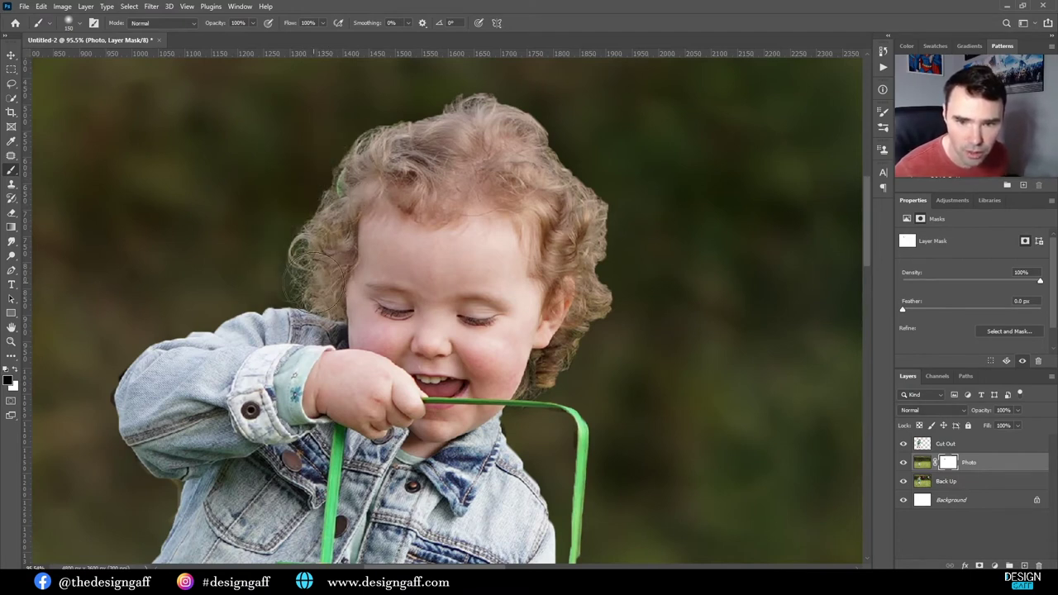
pyautogui.moveTo(370, 169)
pyautogui.mouseDown()
pyautogui.moveTo(392, 132)
pyautogui.moveTo(471, 115)
pyautogui.moveTo(529, 132)
pyautogui.moveTo(557, 173)
pyautogui.moveTo(603, 290)
pyautogui.moveTo(595, 335)
pyautogui.moveTo(536, 361)
pyautogui.moveTo(500, 399)
pyautogui.mouseUp()
pyautogui.moveTo(492, 475)
pyautogui.mouseDown()
pyautogui.moveTo(438, 219)
pyautogui.moveTo(461, 289)
pyautogui.moveTo(454, 235)
pyautogui.mouseUp()
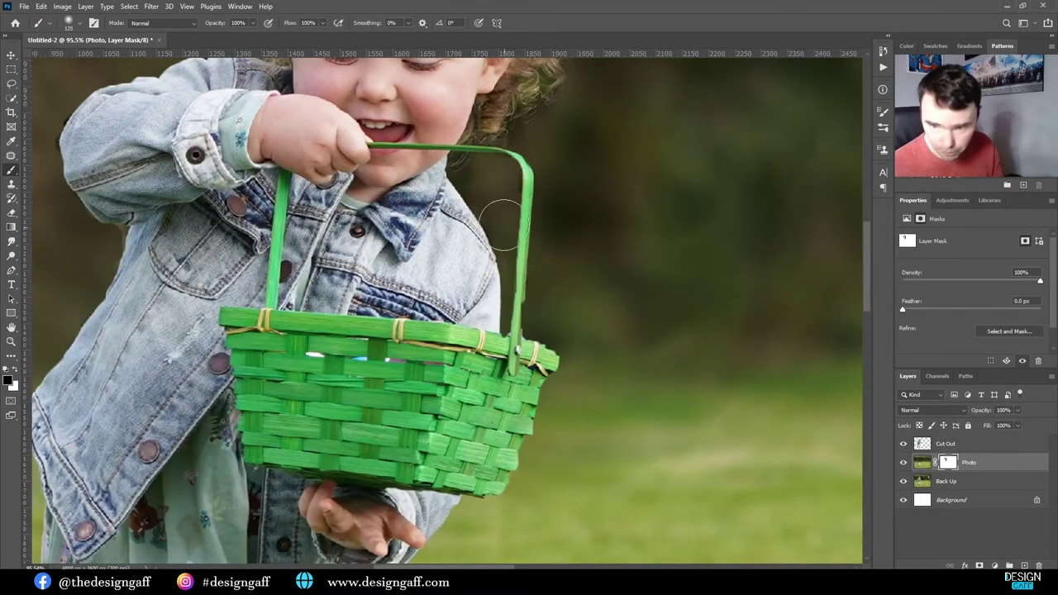
# Step: Mask the Photo layer between the jacket and basket handle and along the jacket's outer edge, reducing the brush to 40 px
pyautogui.moveTo(489, 154)
pyautogui.mouseDown()
pyautogui.moveTo(506, 151)
pyautogui.moveTo(519, 175)
pyautogui.moveTo(512, 317)
pyautogui.mouseUp()
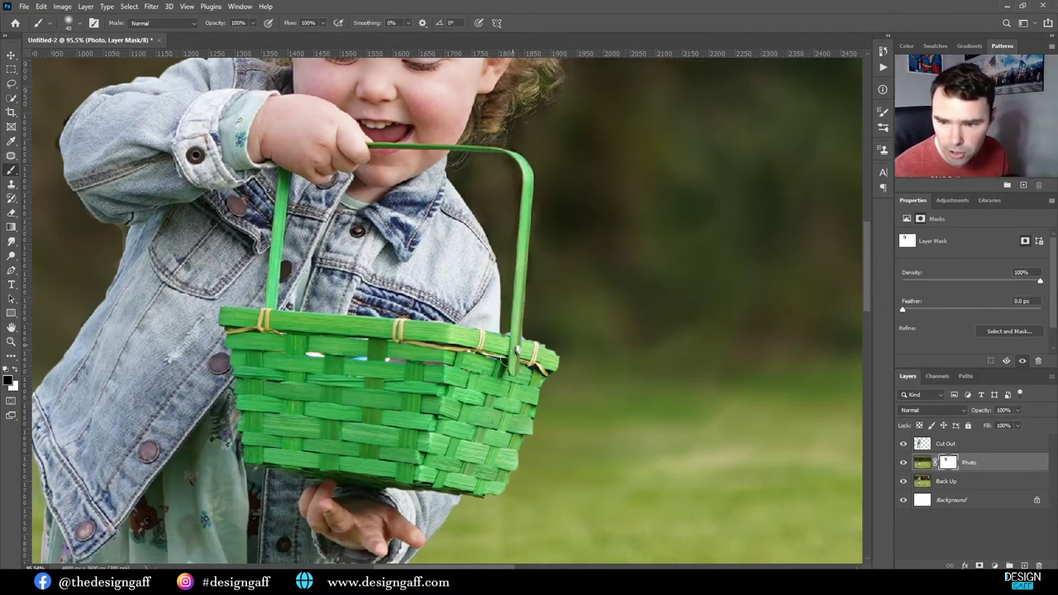
pyautogui.moveTo(506, 362); pyautogui.dragTo(500, 357)
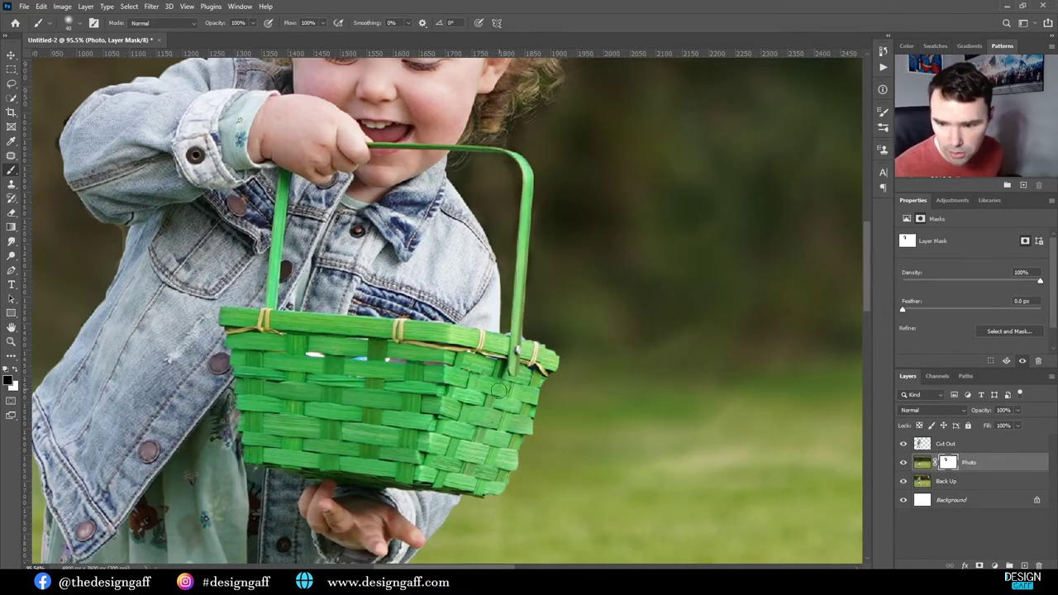
pyautogui.moveTo(464, 491); pyautogui.dragTo(521, 240)
pyautogui.moveTo(308, 183); pyautogui.dragTo(404, 341)
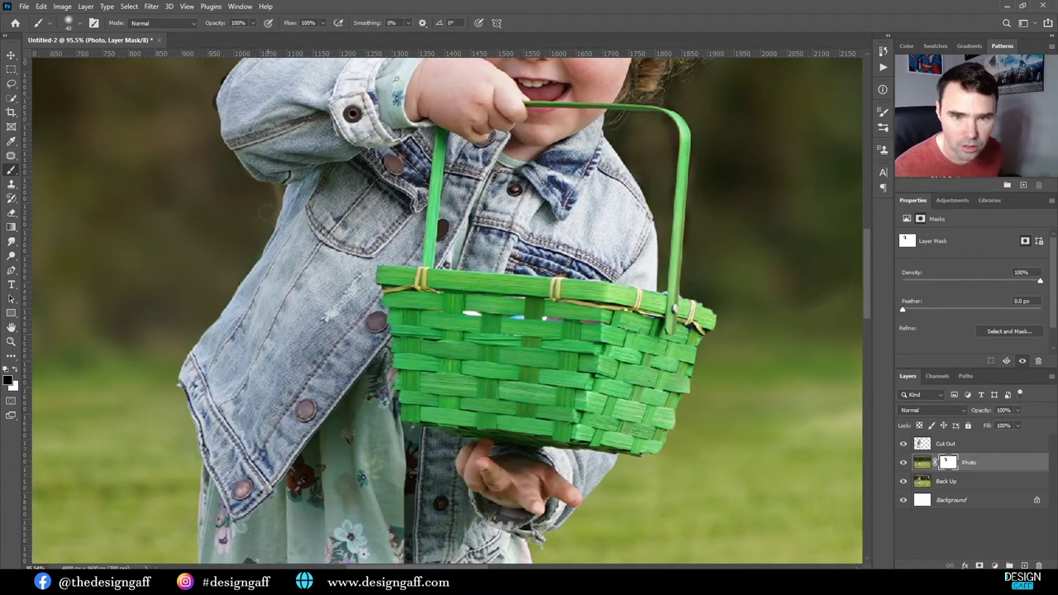
pyautogui.moveTo(230, 116); pyautogui.dragTo(242, 166)
# Step: Add a layer mask to the Cut Out layer and paint out the dark fringe at the jacket elbow with a 10 px black brush
pyautogui.scroll(3, 219, 137)
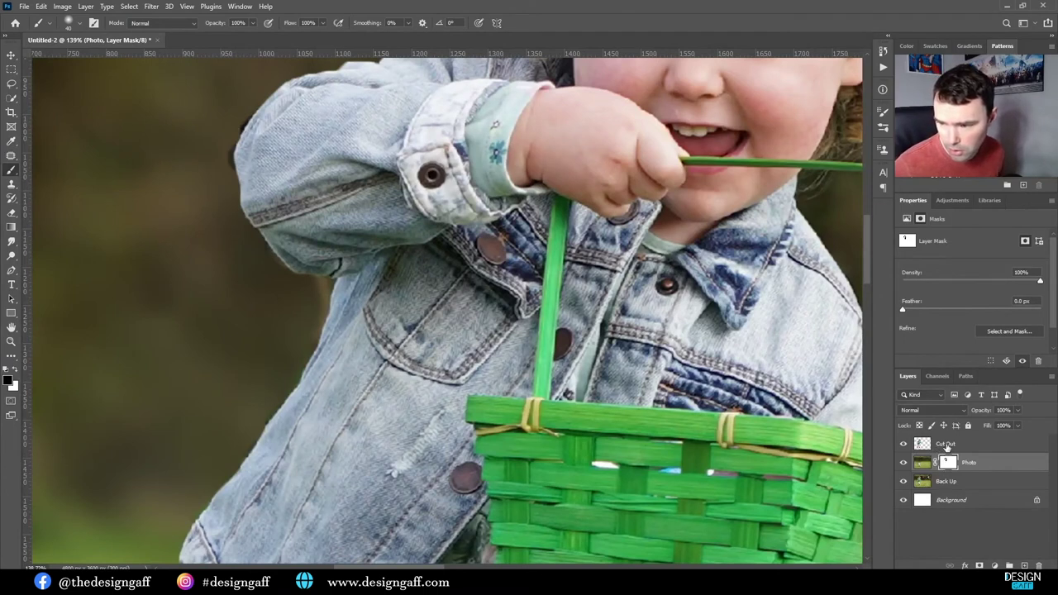
pyautogui.click(947, 446)
pyautogui.click(979, 566)
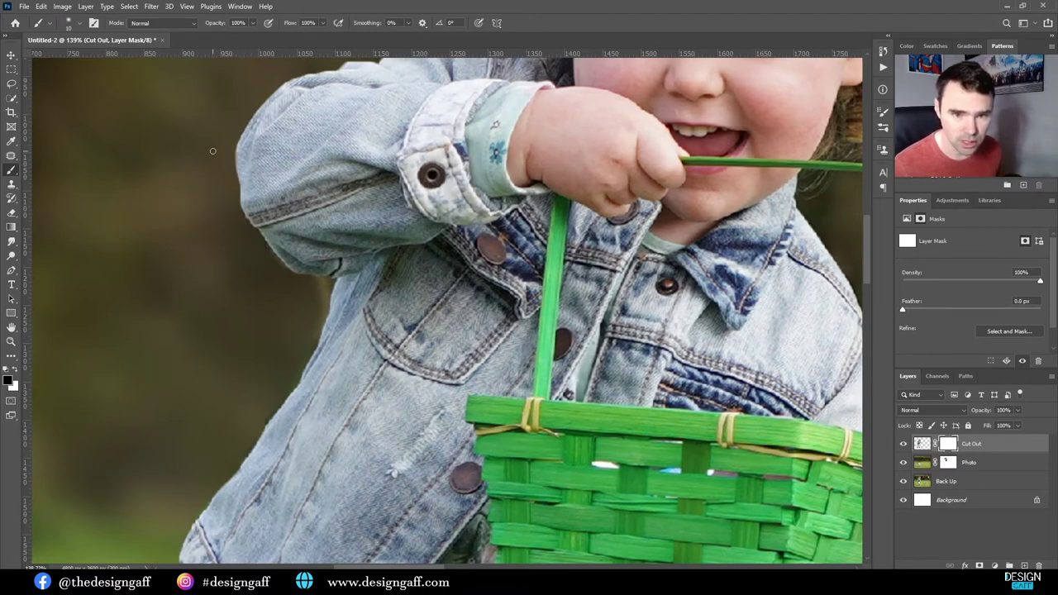
pyautogui.scroll(2, 261, 233)
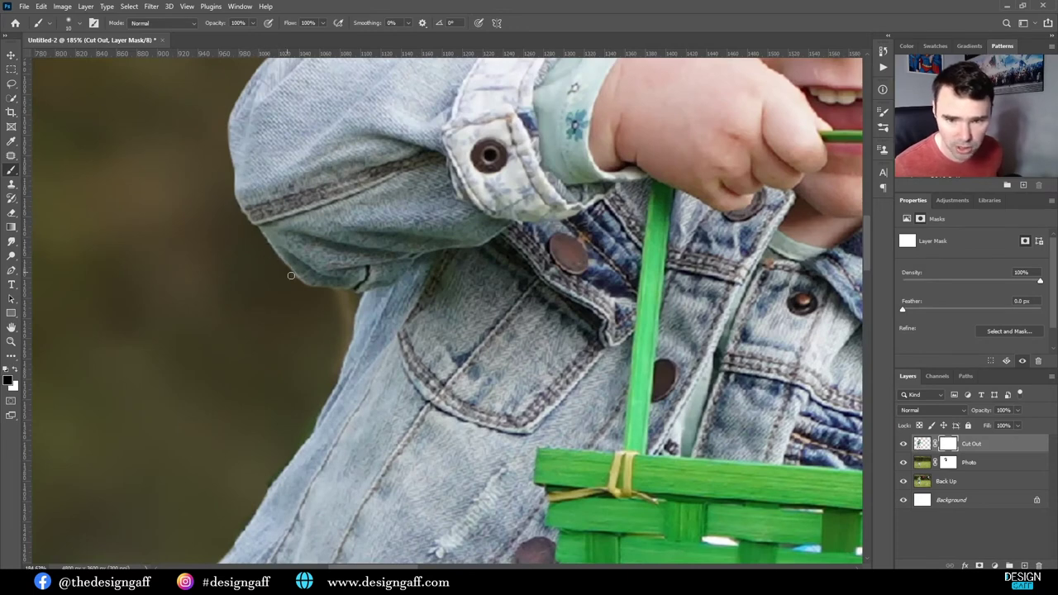
pyautogui.scroll(-5, 310, 296)
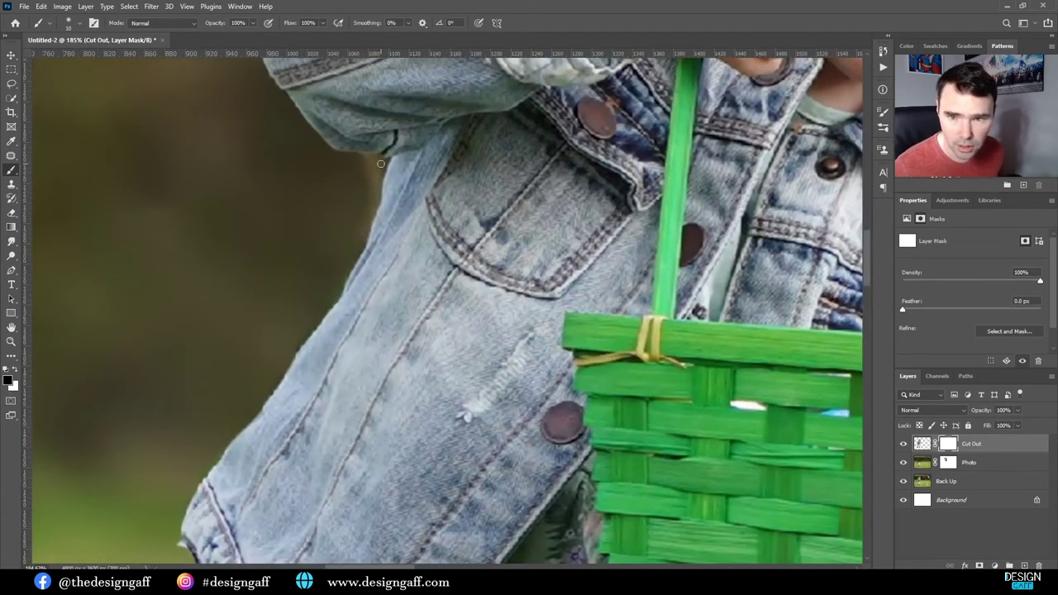
pyautogui.moveTo(345, 263); pyautogui.dragTo(356, 128)
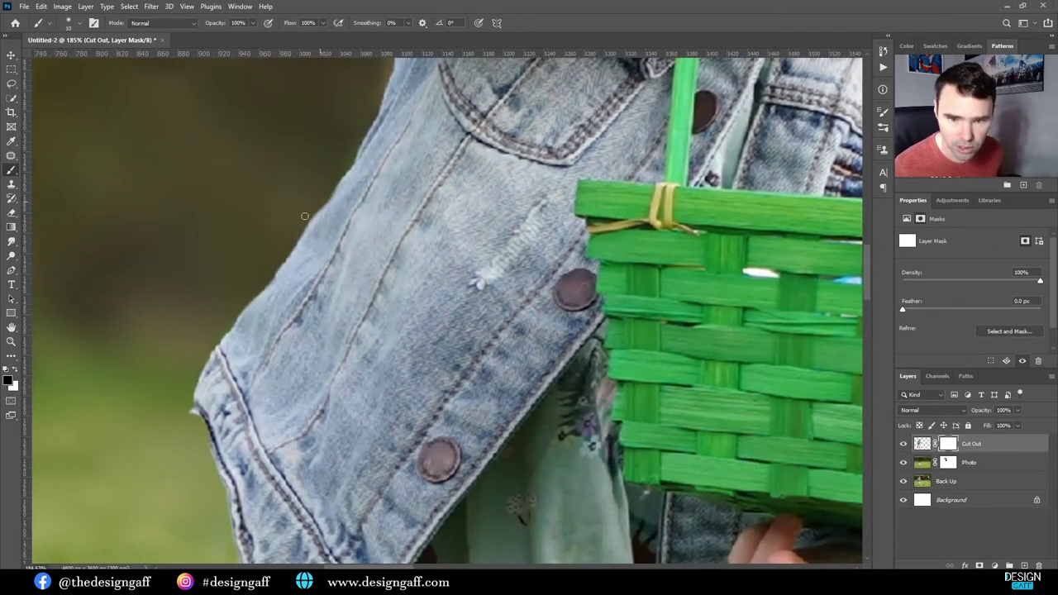
pyautogui.moveTo(231, 288); pyautogui.dragTo(263, 137)
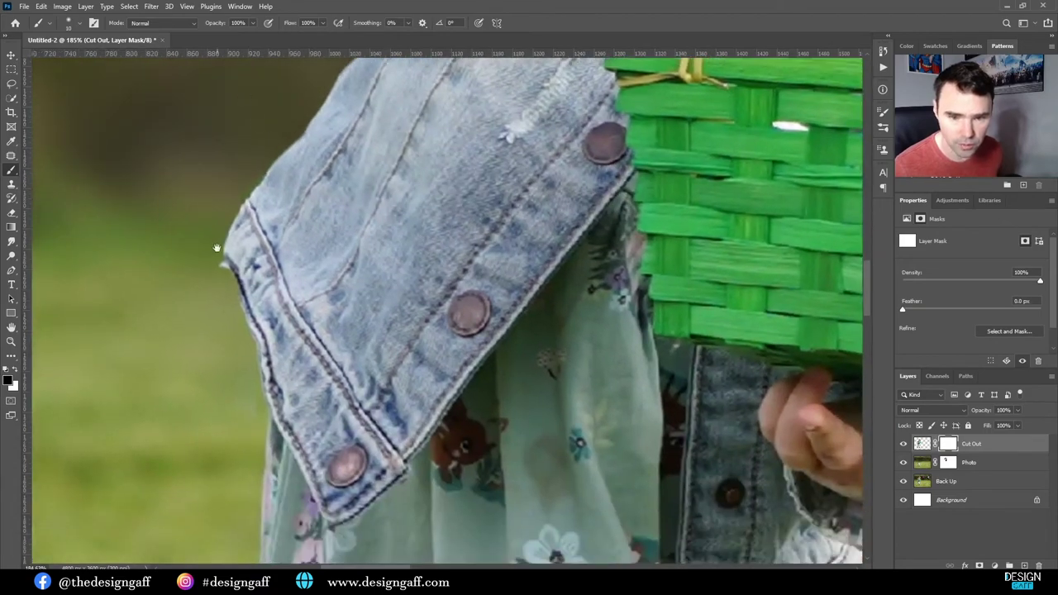
pyautogui.moveTo(218, 247); pyautogui.dragTo(245, 33)
pyautogui.moveTo(289, 409); pyautogui.dragTo(308, 222)
pyautogui.moveTo(311, 292); pyautogui.dragTo(314, 227)
# Step: Examine the cut-out's jacket, basket, hair and boot edges against the blurred background
pyautogui.scroll(-5, 314, 226)
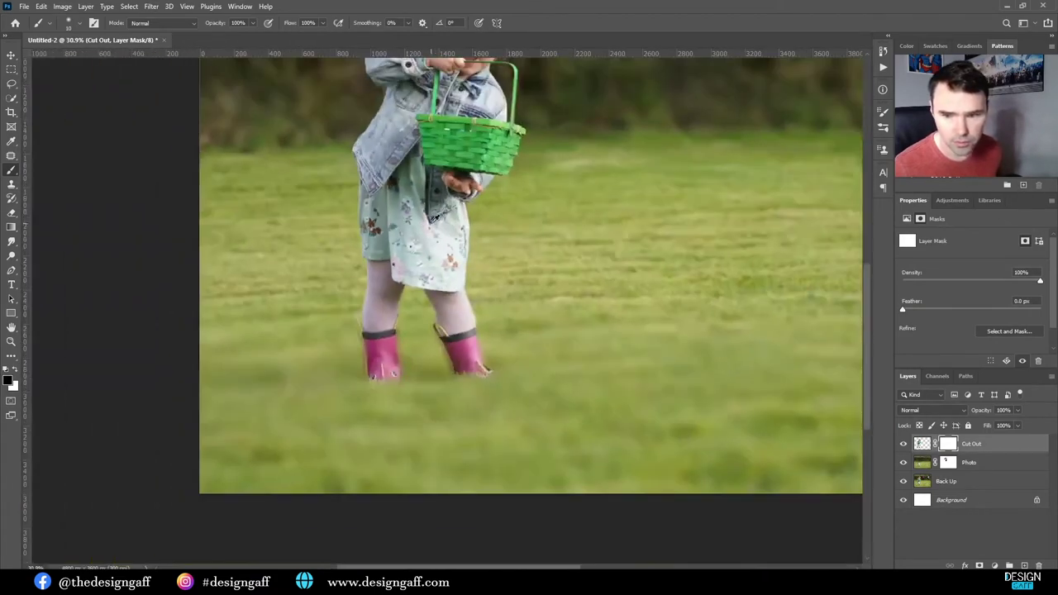
pyautogui.scroll(5, 422, 171)
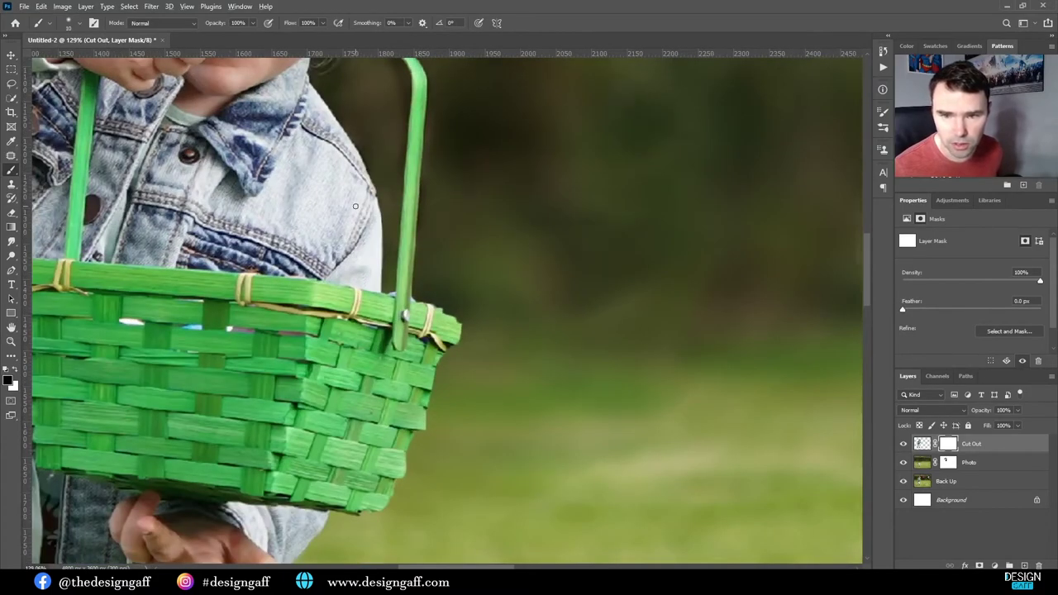
pyautogui.scroll(-5, 355, 206)
pyautogui.scroll(4, 381, 111)
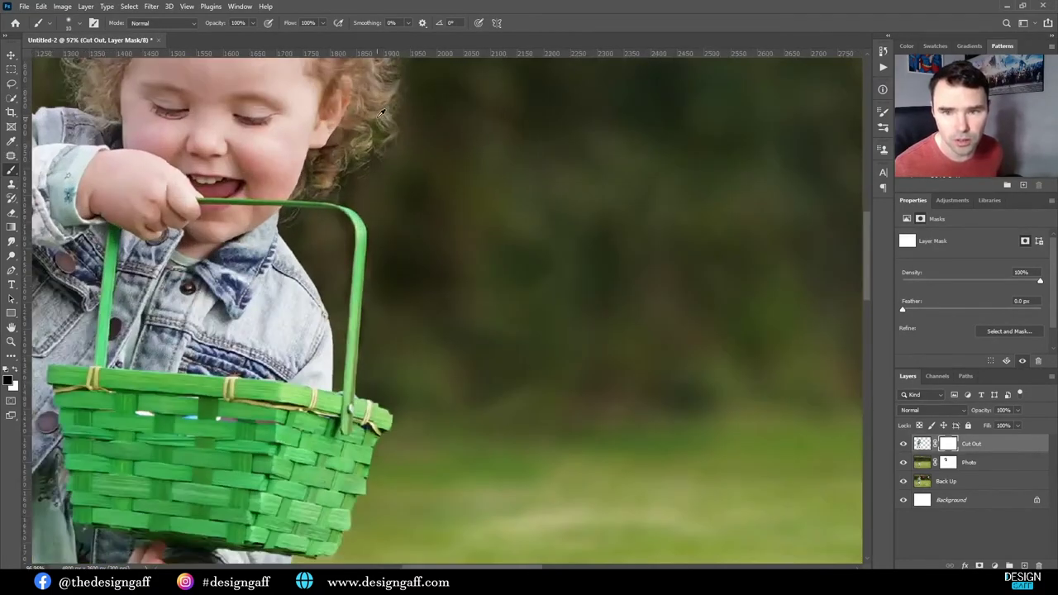
pyautogui.scroll(-6, 382, 112)
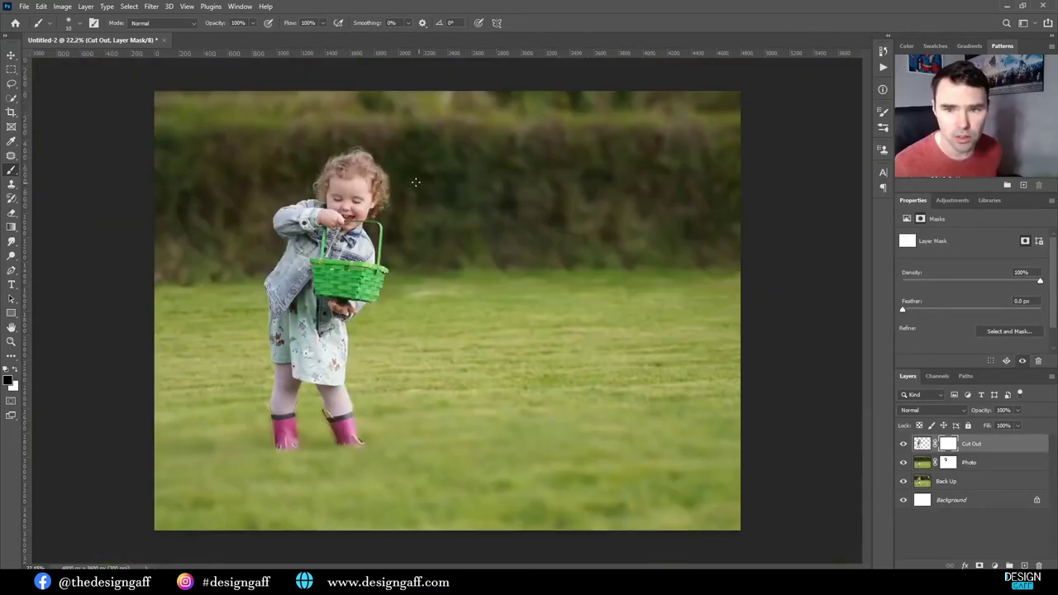
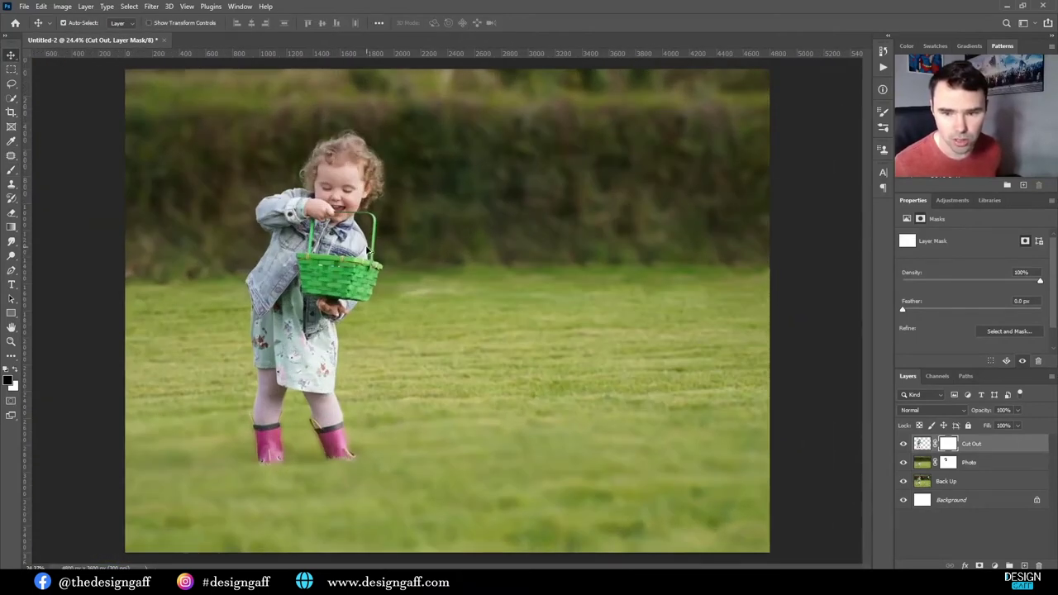
pyautogui.scroll(-3, 389, 347)
pyautogui.scroll(4, 352, 469)
pyautogui.scroll(3, 352, 469)
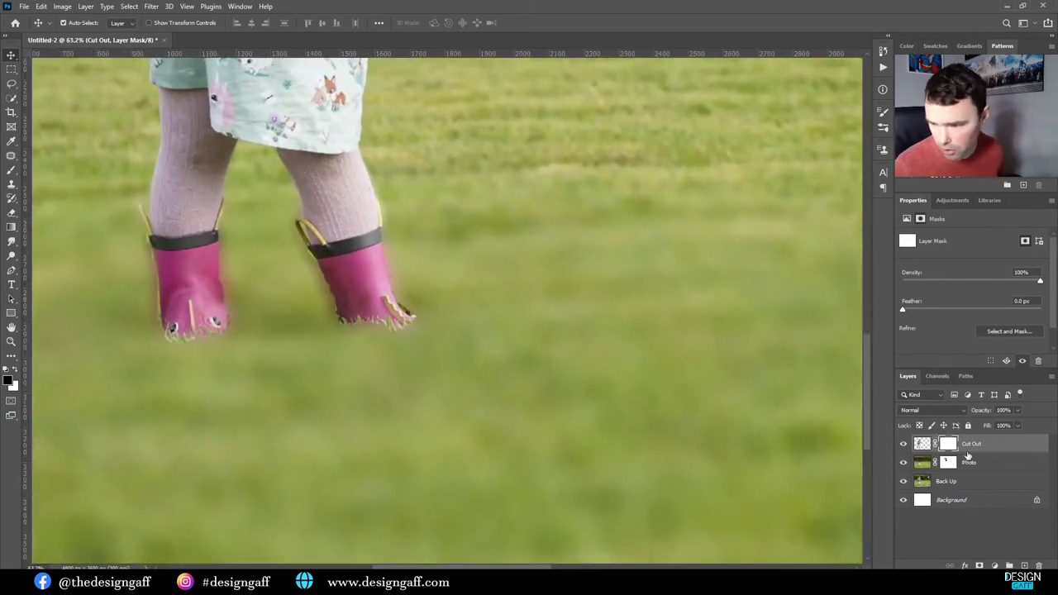
# Step: Make the Photo layer's mask the active target and ready the Brush tool
pyautogui.click(922, 463)
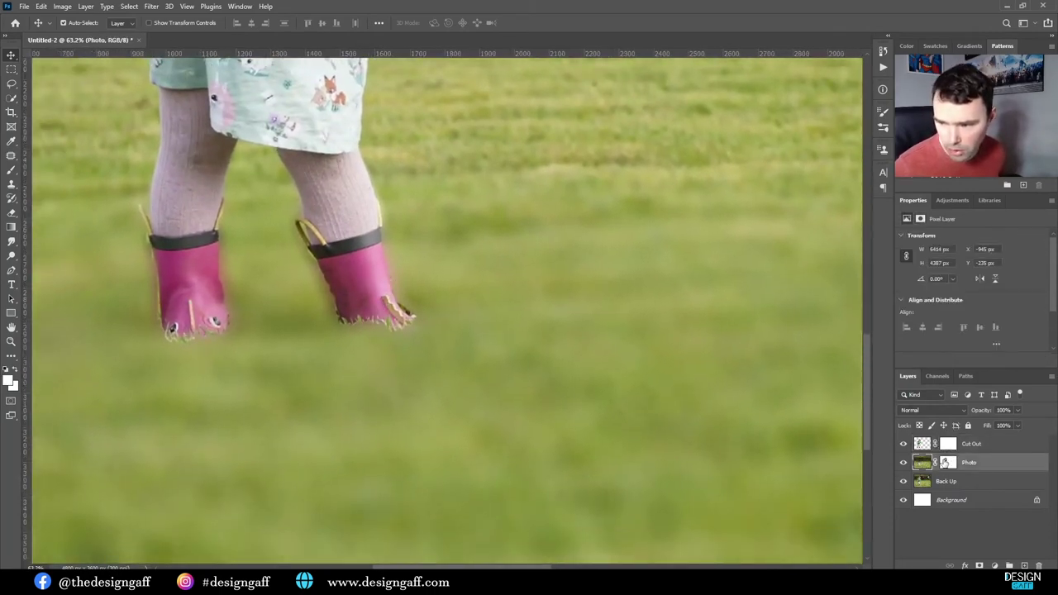
pyautogui.click(946, 463)
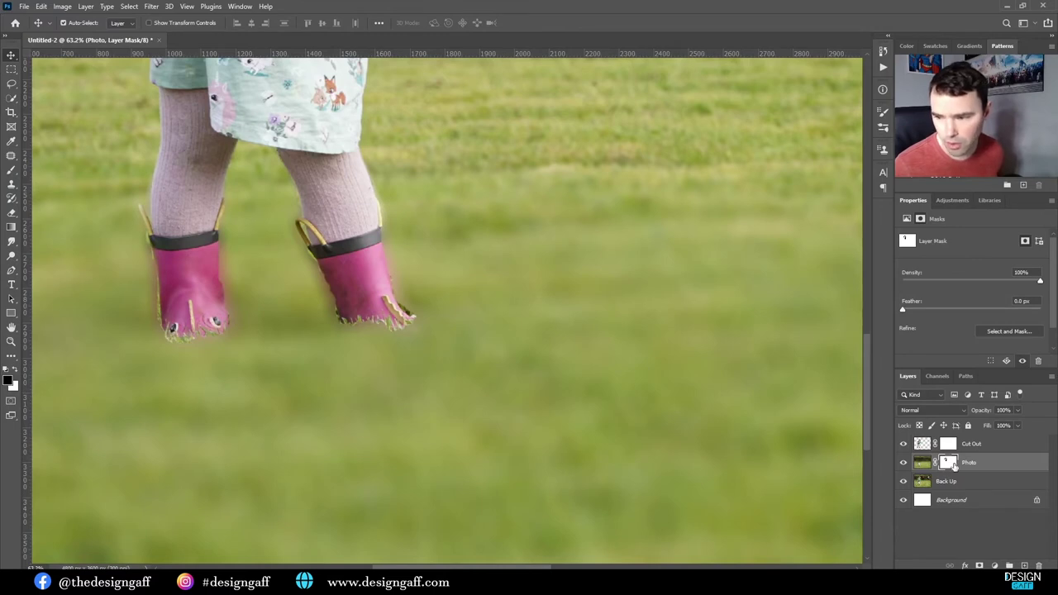
pyautogui.click(920, 465)
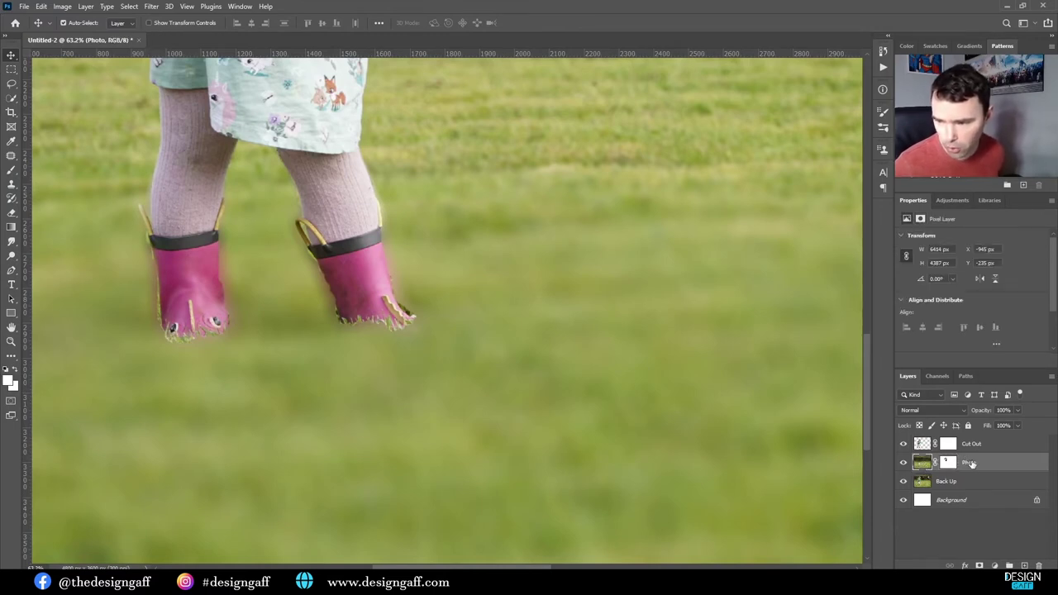
pyautogui.click(950, 462)
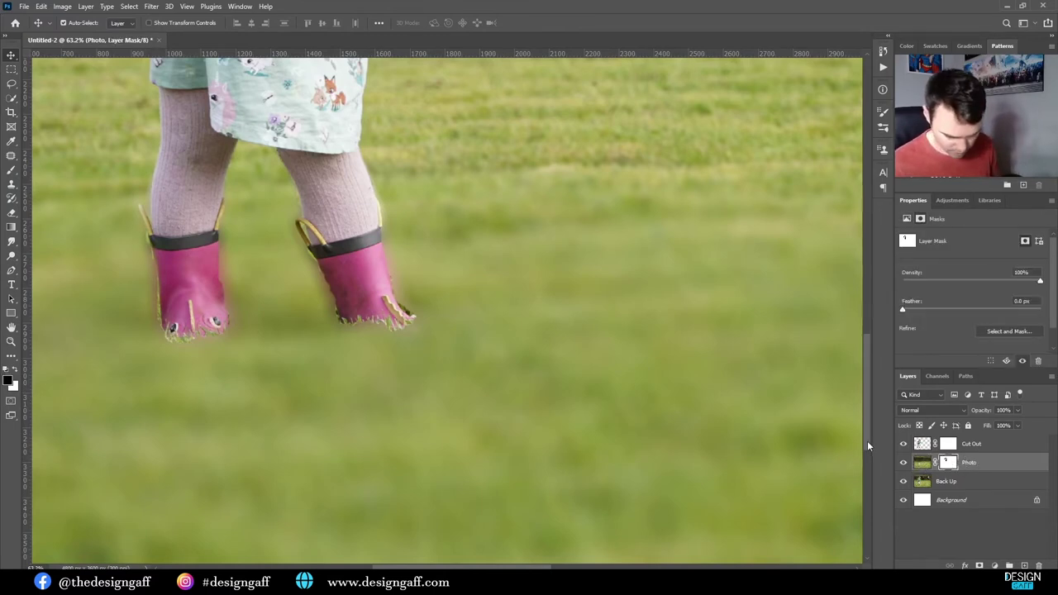
pyautogui.press('b')
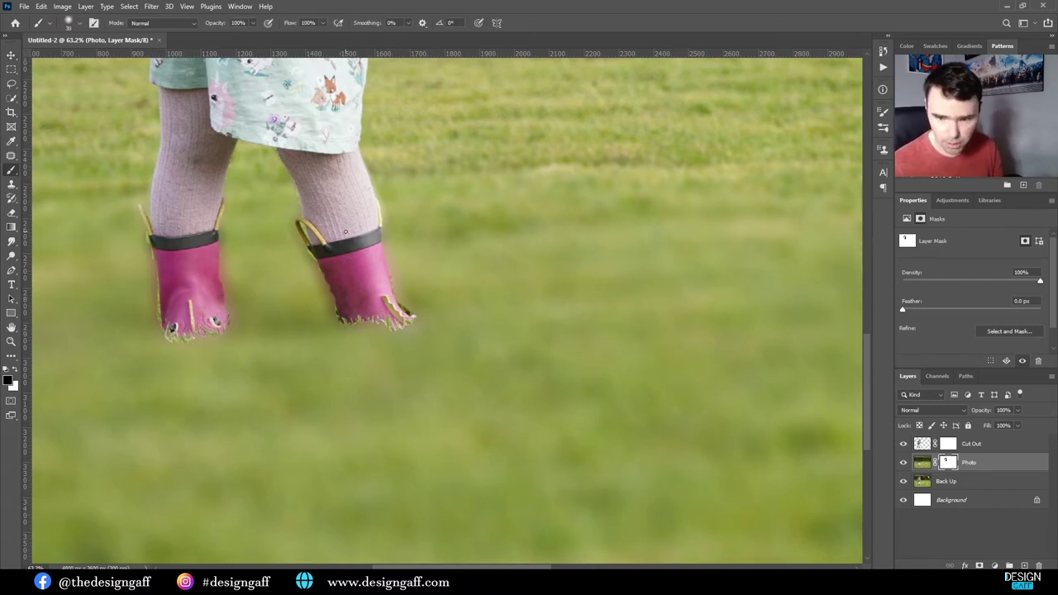
# Step: Enlarge the brush to 1000 px and 900 px and paint black on the Photo mask over the grass around both boots
pyautogui.press(']')
pyautogui.press(']')
pyautogui.press(']')
pyautogui.press(']')
pyautogui.press(']')
pyautogui.press(']')
pyautogui.press(']')
pyautogui.press(']')
pyautogui.press(']')
pyautogui.press(']')
pyautogui.press(']')
pyautogui.press(']')
pyautogui.moveTo(377, 260); pyautogui.dragTo(389, 279)
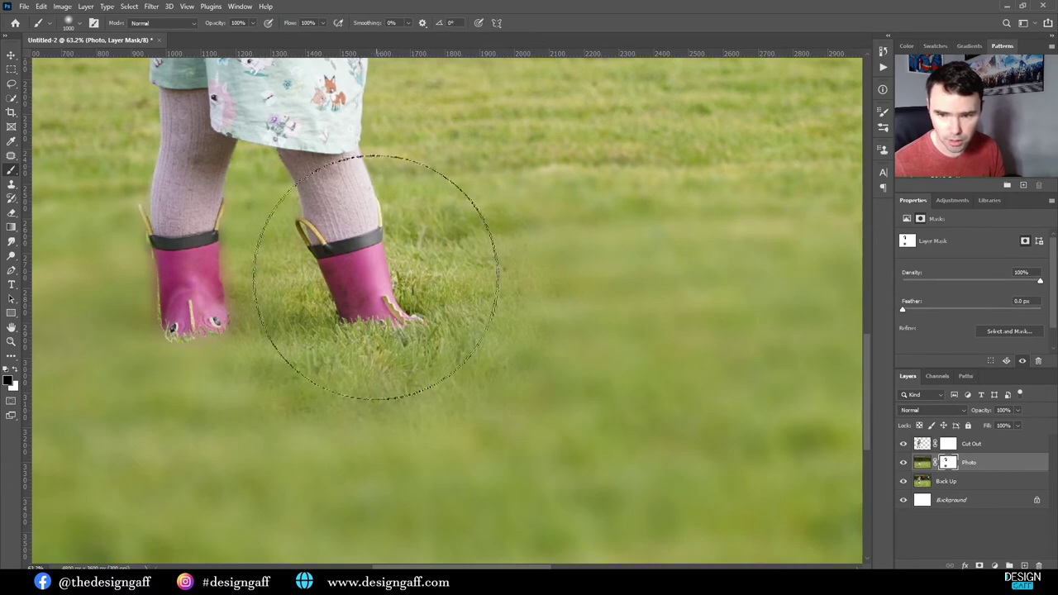
pyautogui.scroll(-5, 306, 288)
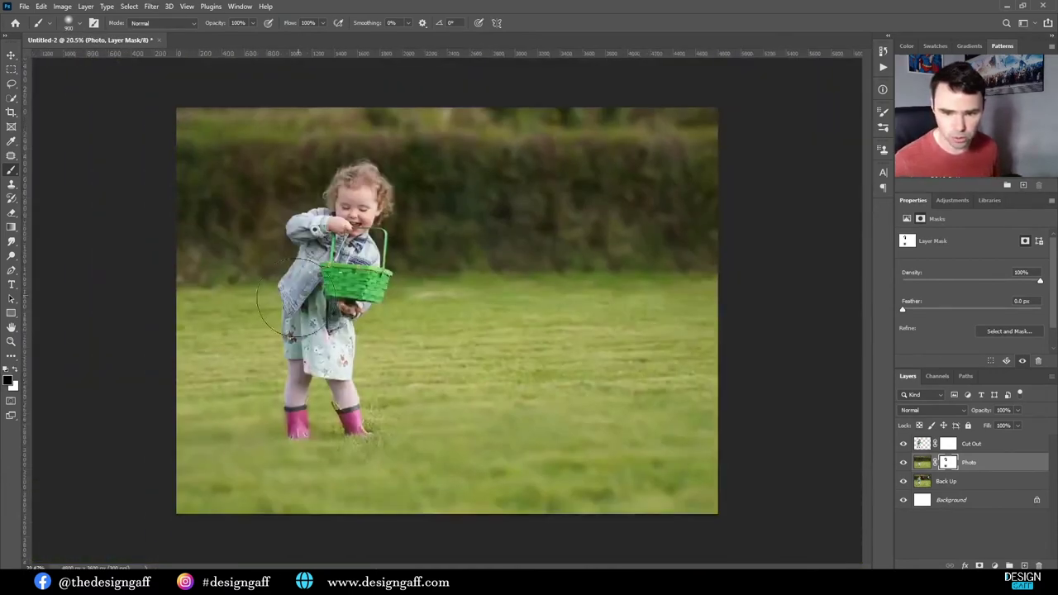
pyautogui.moveTo(275, 422)
pyautogui.mouseDown()
pyautogui.moveTo(354, 444)
pyautogui.moveTo(401, 421)
pyautogui.moveTo(385, 413)
pyautogui.mouseUp()
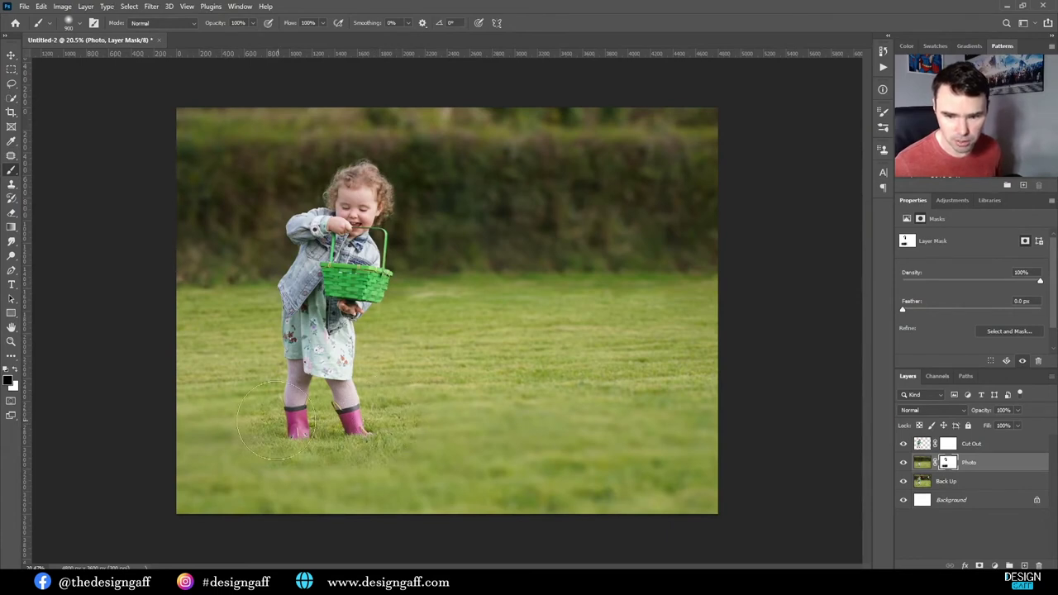
# Step: Lower the brush opacity to 38% and 19% and soften the mask's transition across the grass around the boots
pyautogui.moveTo(227, 24); pyautogui.dragTo(195, 26)
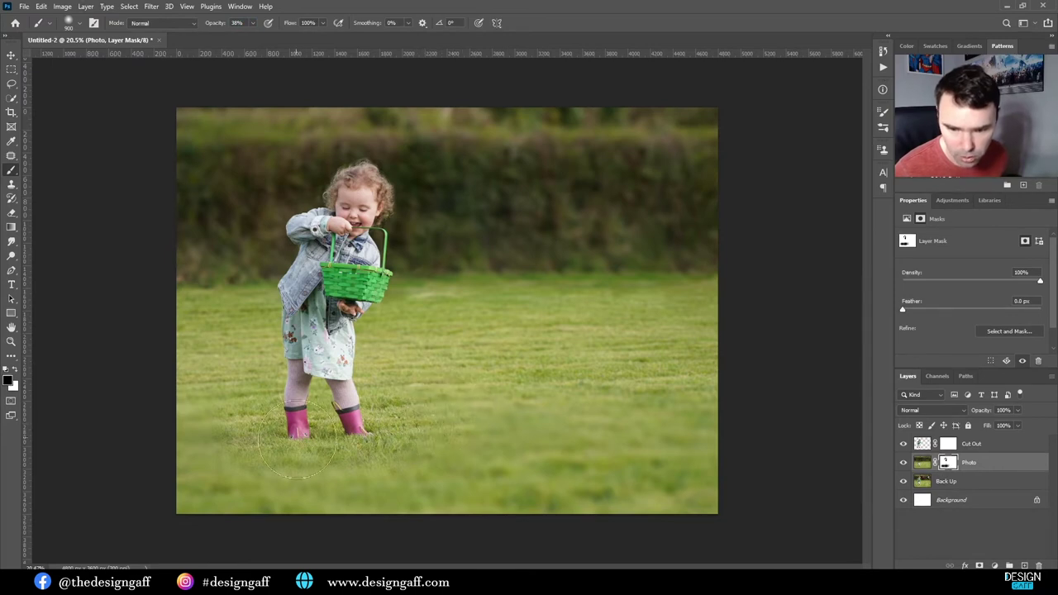
pyautogui.moveTo(221, 26); pyautogui.dragTo(213, 28)
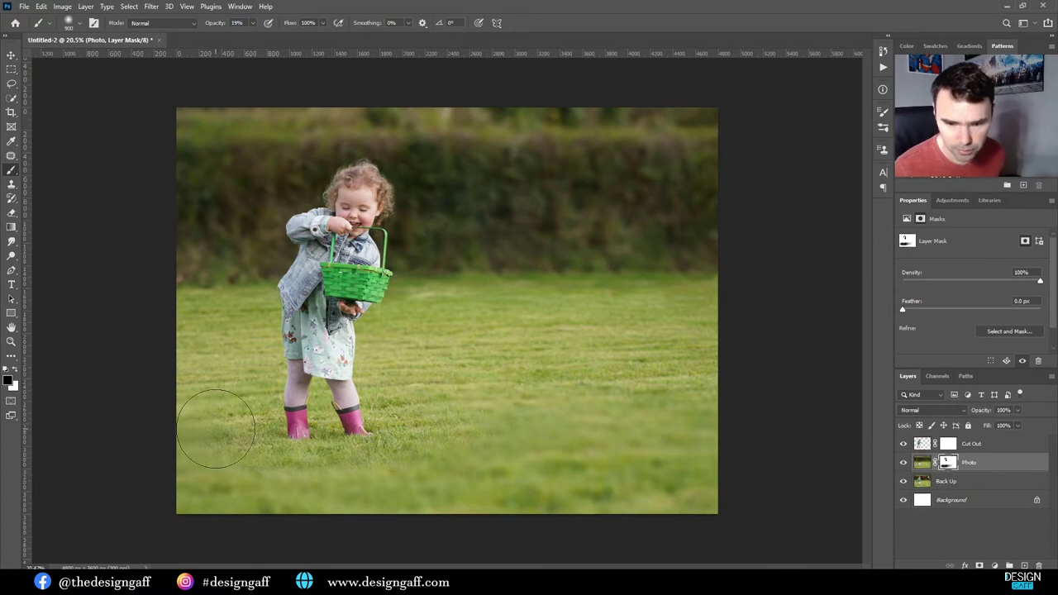
pyautogui.hotkey('ctrl', '-')
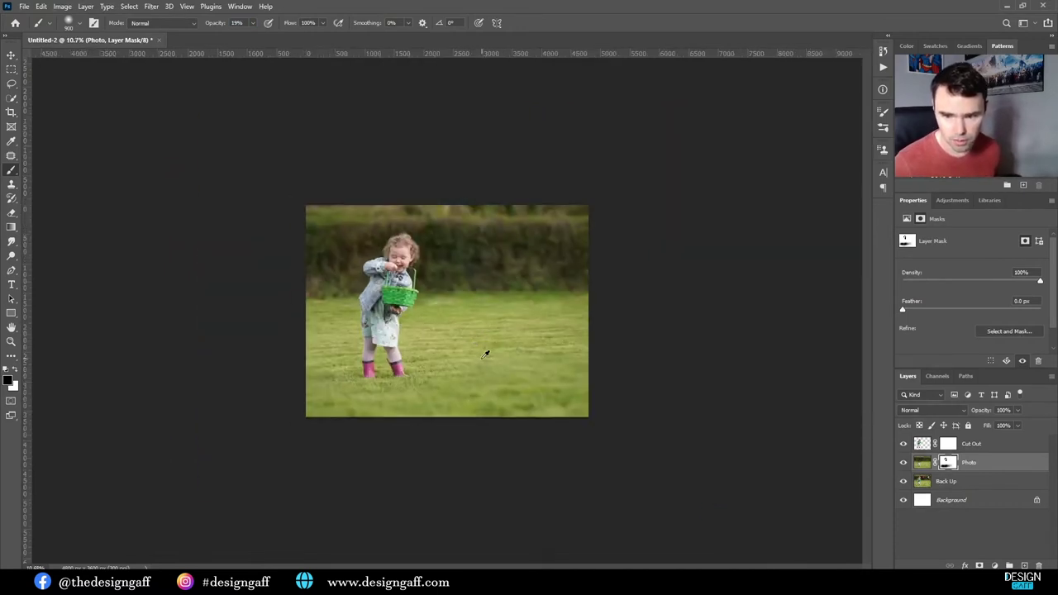
pyautogui.hotkey('ctrl', '+')
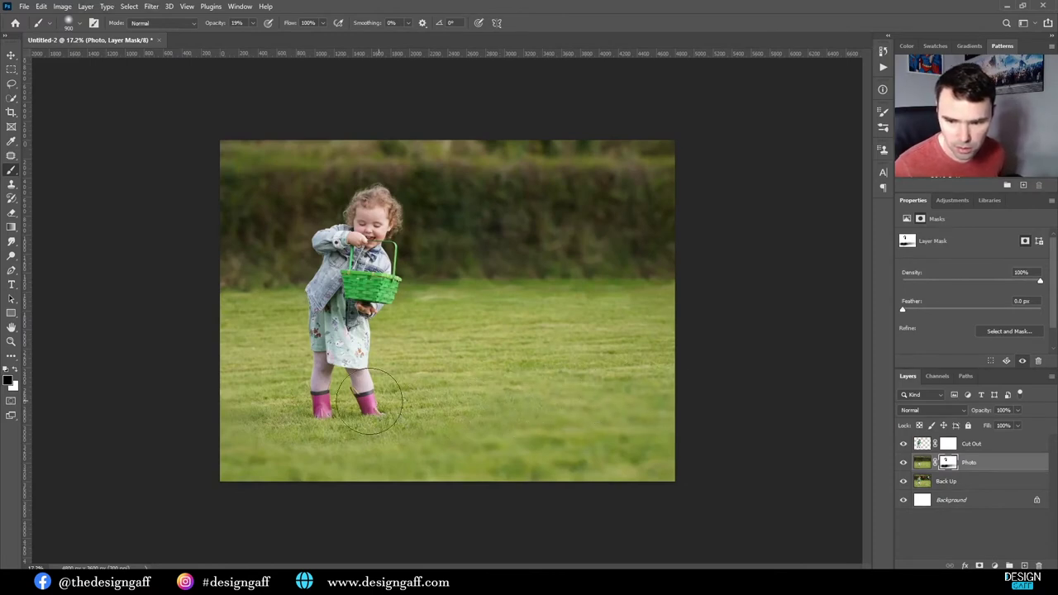
pyautogui.hotkey('ctrl', '-')
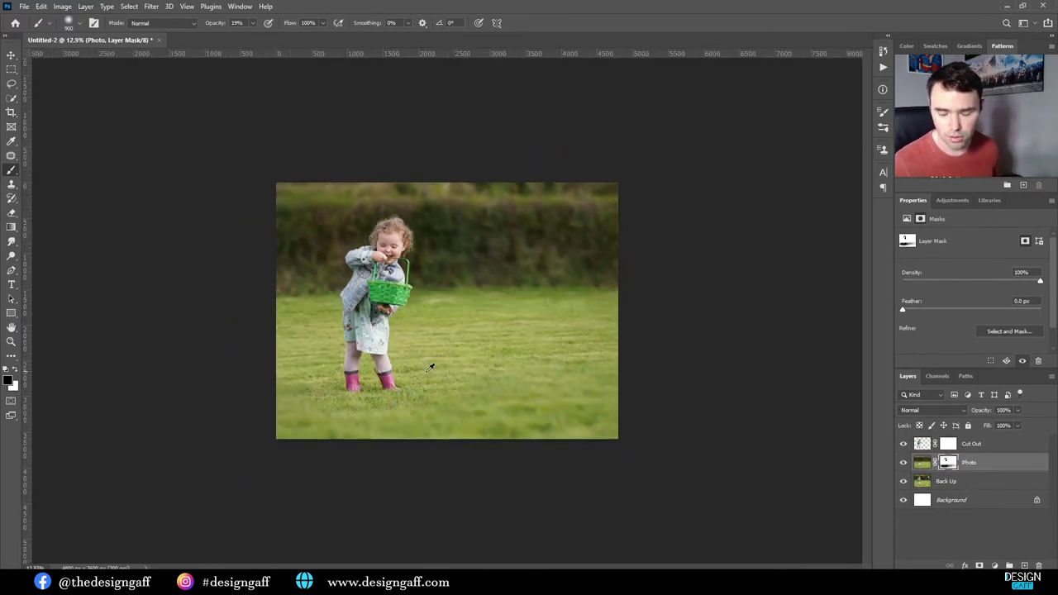
pyautogui.hotkey('ctrl', '+')
# Step: Switch to the Move tool, check the girl's blend with the background, and activate the Cut Out layer
pyautogui.click(12, 55)
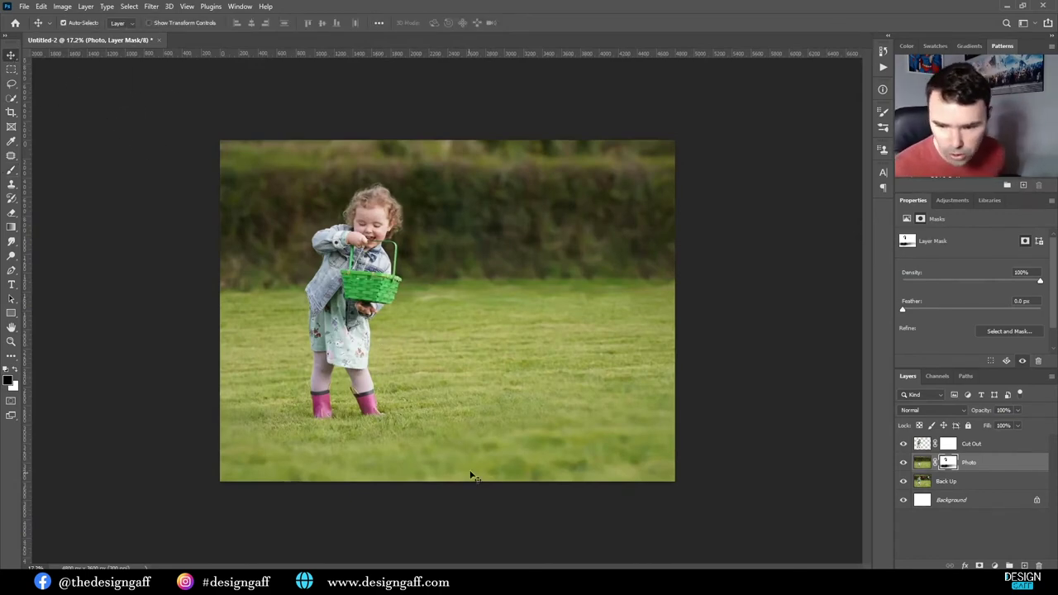
pyautogui.scroll(6, 383, 239)
pyautogui.scroll(-2, 316, 159)
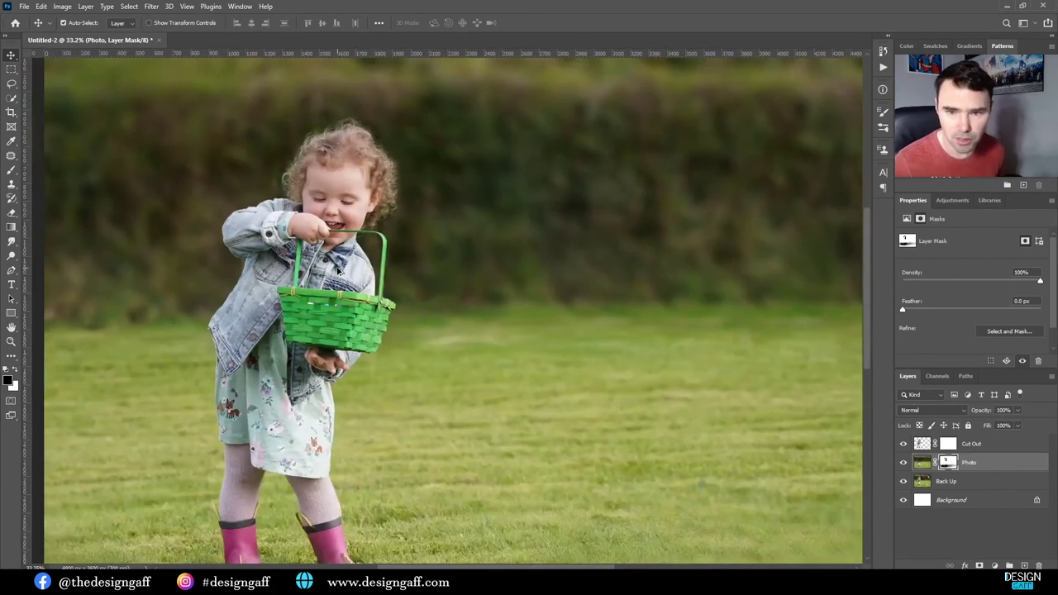
pyautogui.scroll(4, 337, 240)
pyautogui.scroll(-3, 337, 241)
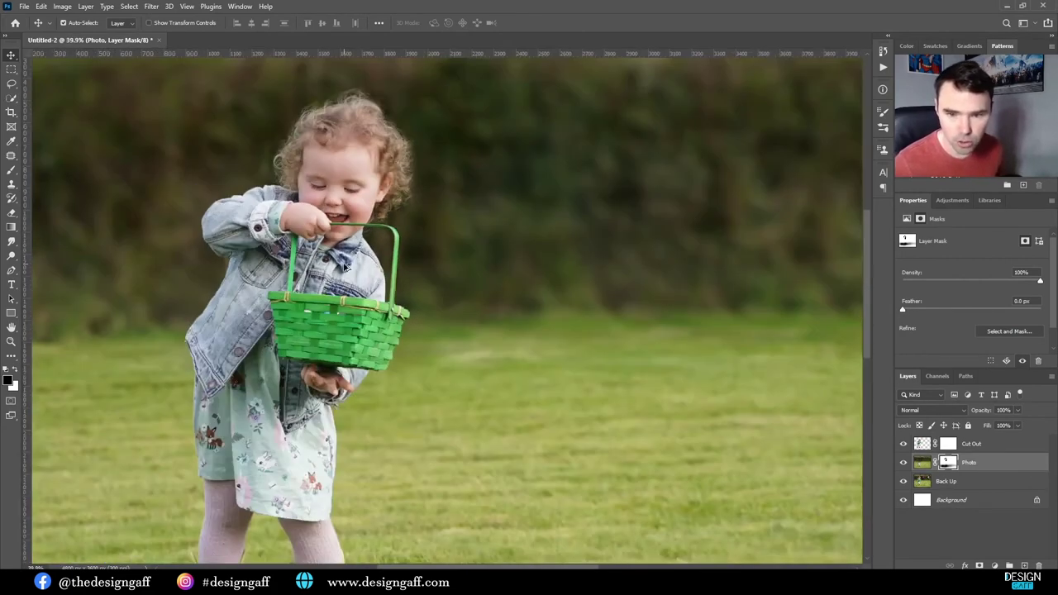
pyautogui.hotkey('alt', ']')
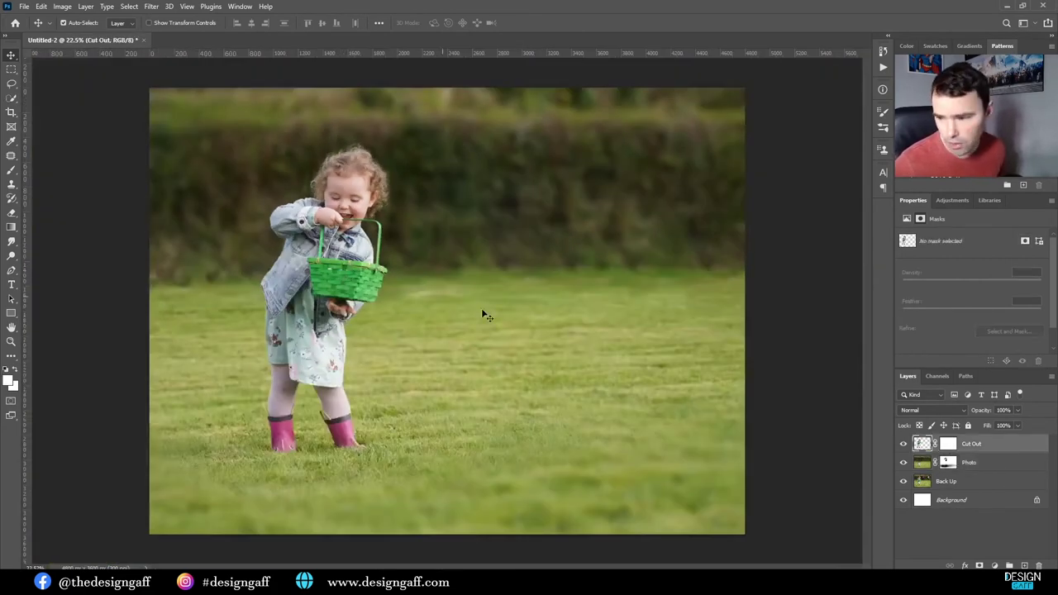
# Step: Stamp all visible layers into a new layer above Cut Out, hide Cut Out, Photo and Back Up, and check the merged layer
pyautogui.click(981, 446)
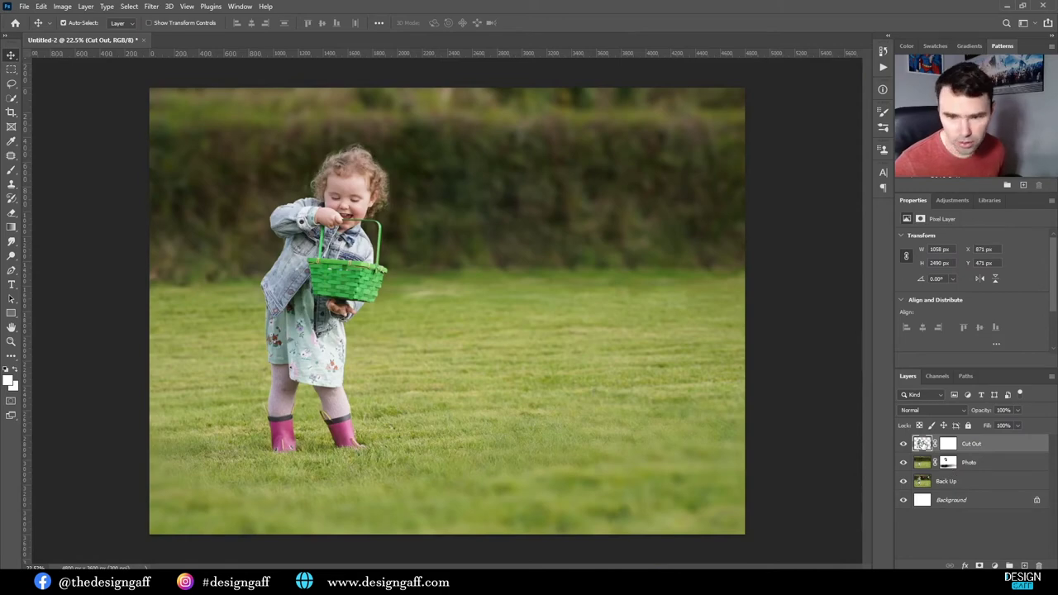
pyautogui.scroll(3, 487, 306)
pyautogui.scroll(-3, 486, 306)
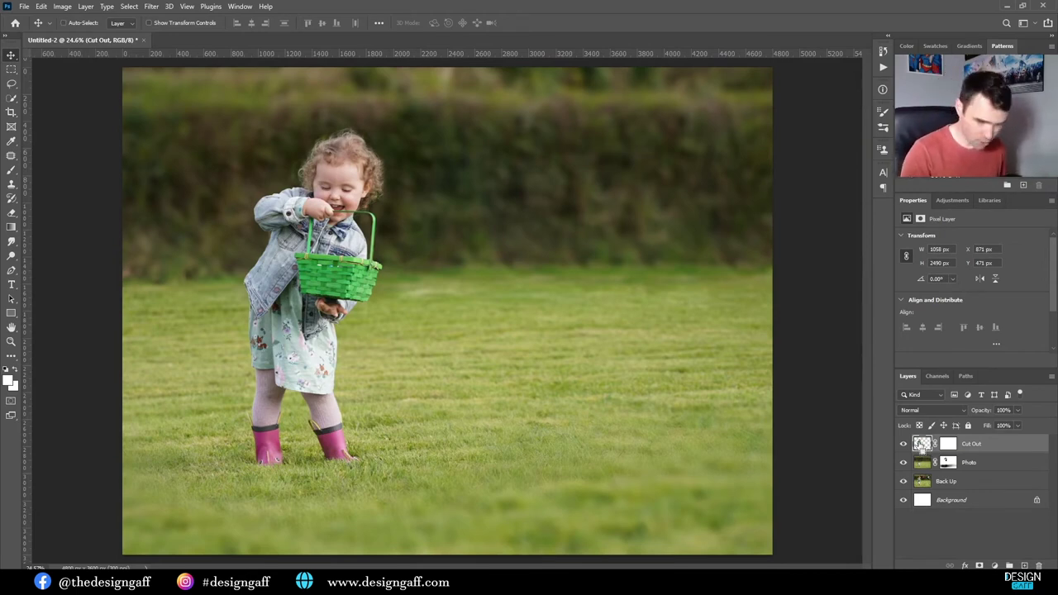
pyautogui.hotkey('ctrl', 'shift', 'alt', 'e')
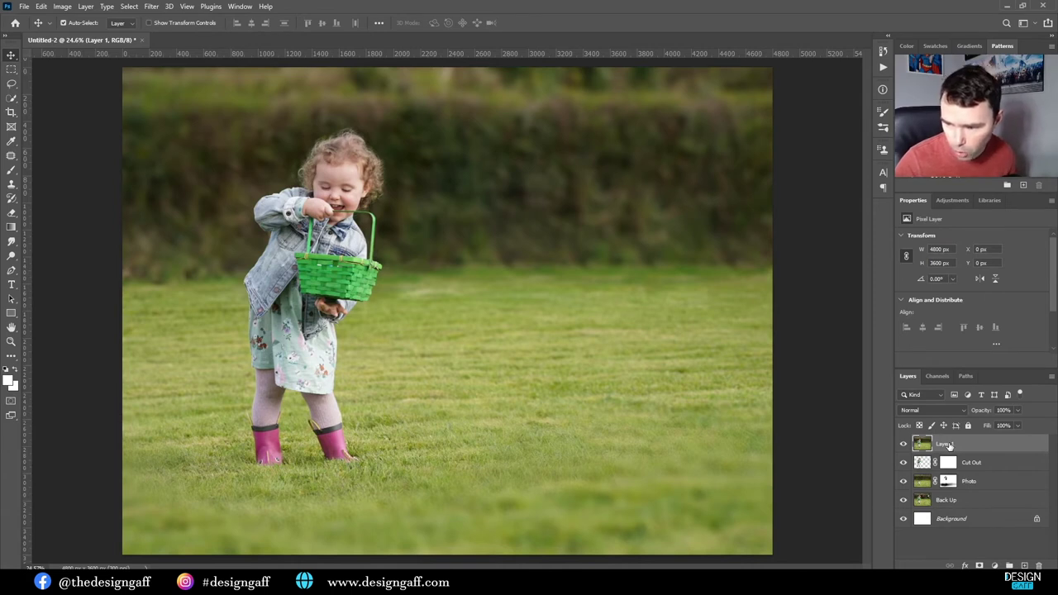
pyautogui.moveTo(903, 463); pyautogui.dragTo(906, 501)
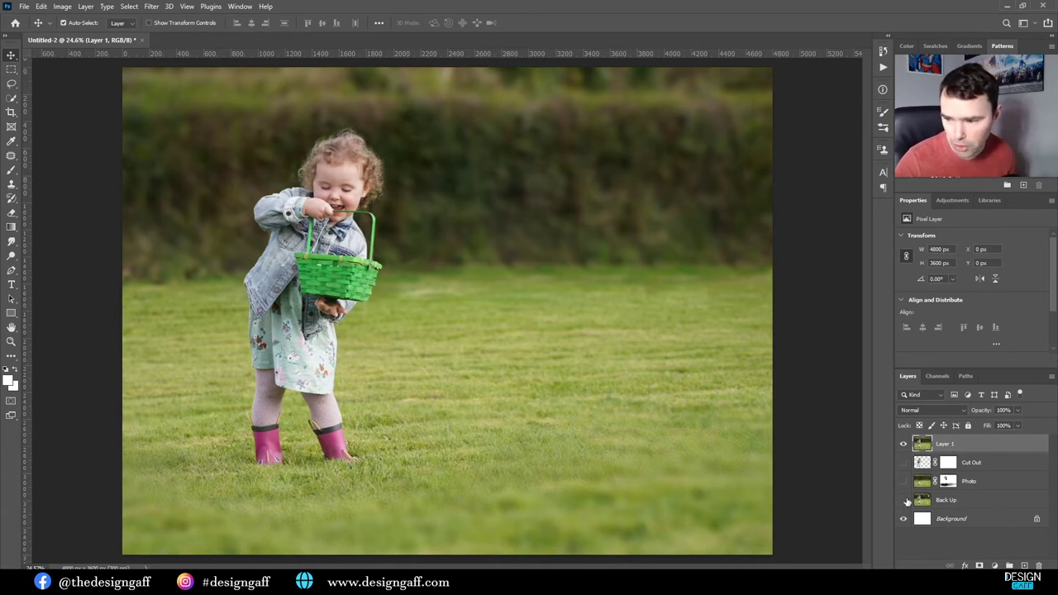
pyautogui.click(903, 446)
pyautogui.click(903, 447)
pyautogui.click(903, 447)
pyautogui.click(903, 446)
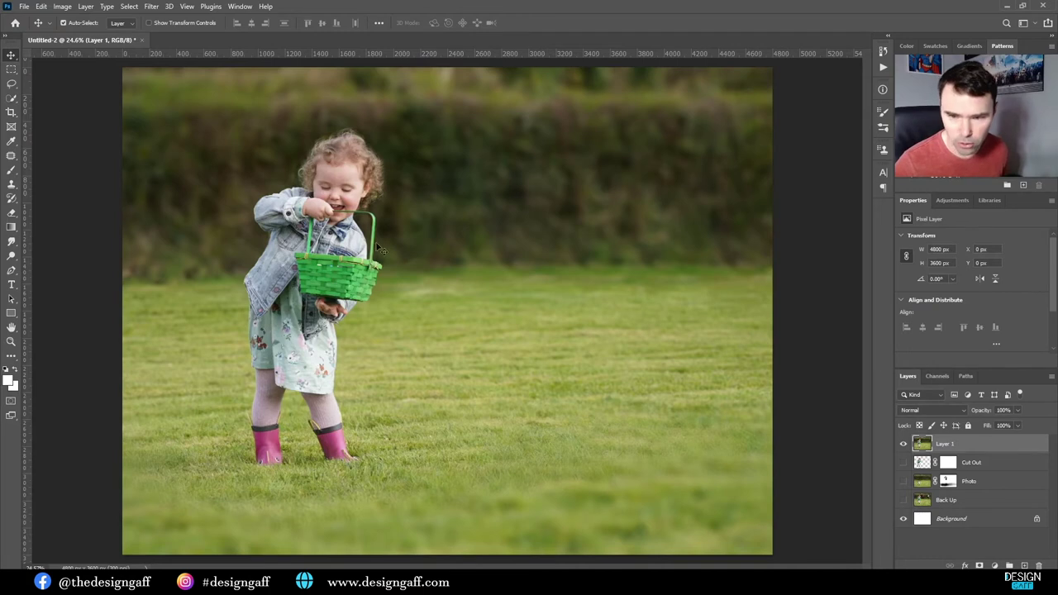
# Step: Add a Curves adjustment layer above the merged layer and pull the RGB midtones down slightly to darken the image
pyautogui.click(996, 566)
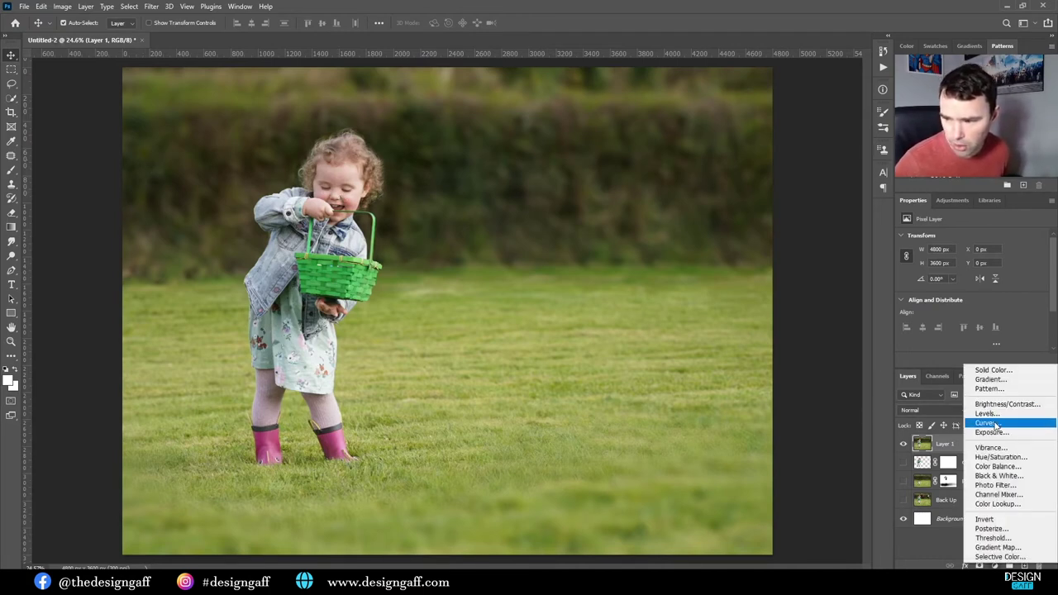
pyautogui.click(999, 425)
pyautogui.moveTo(977, 327)
pyautogui.mouseDown()
pyautogui.moveTo(980, 339)
pyautogui.moveTo(985, 329)
pyautogui.mouseUp()
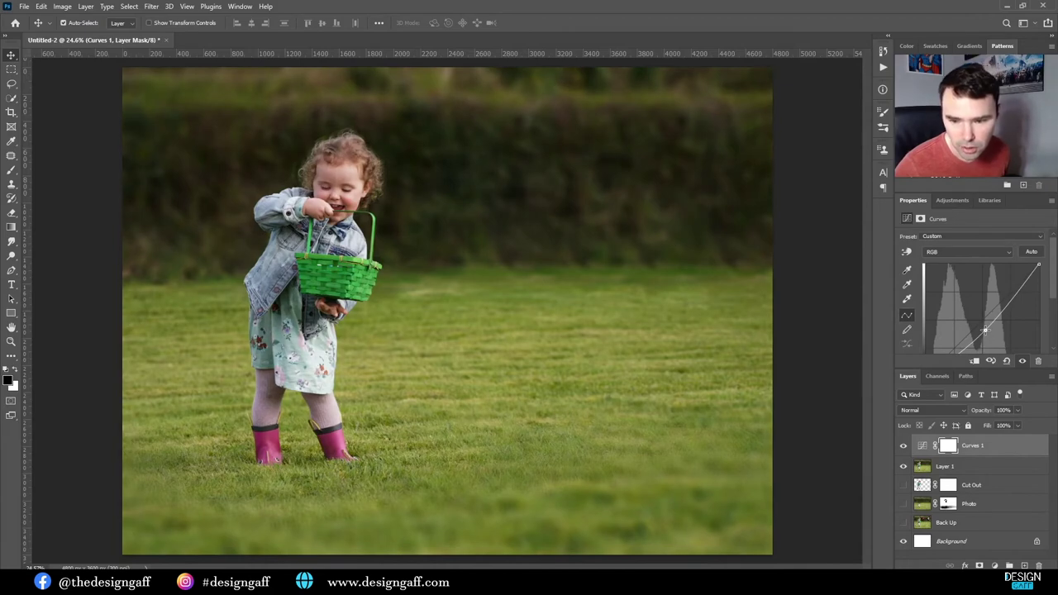
pyautogui.scroll(-3, 366, 375)
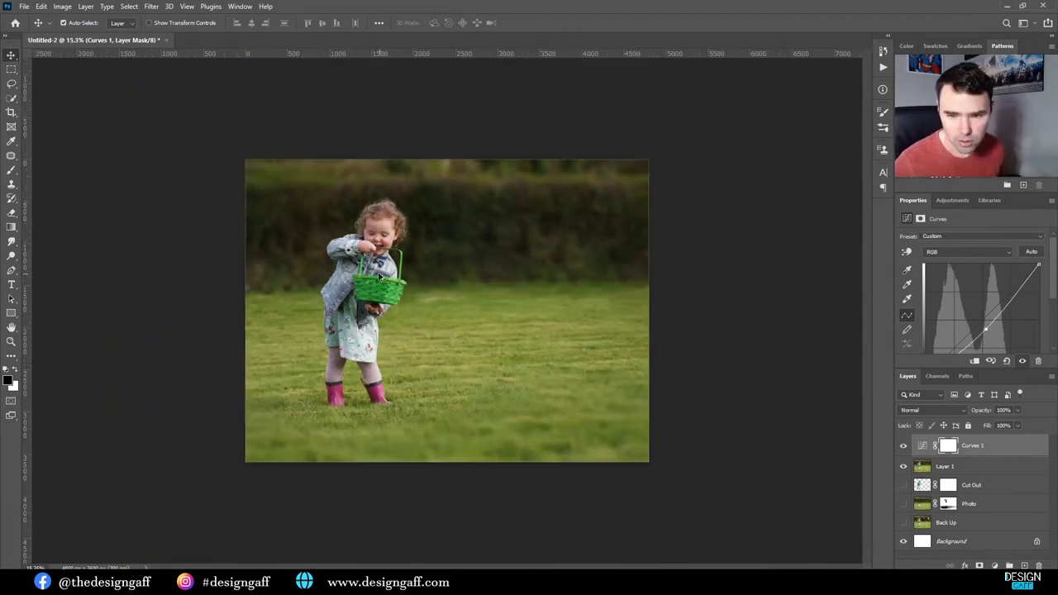
pyautogui.scroll(3, 380, 274)
pyautogui.scroll(-4, 277, 137)
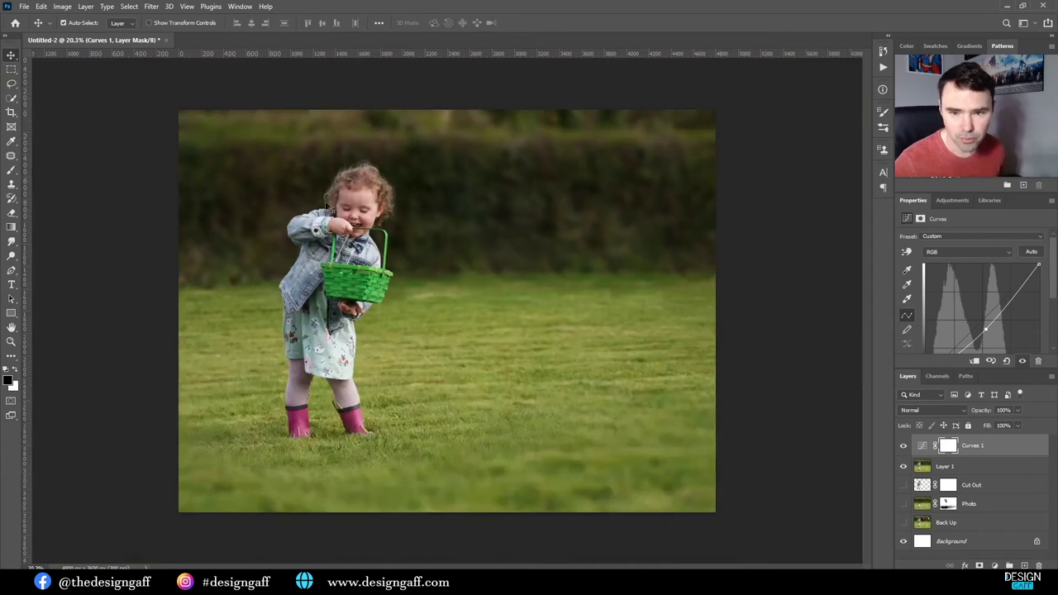
pyautogui.scroll(1, 355, 256)
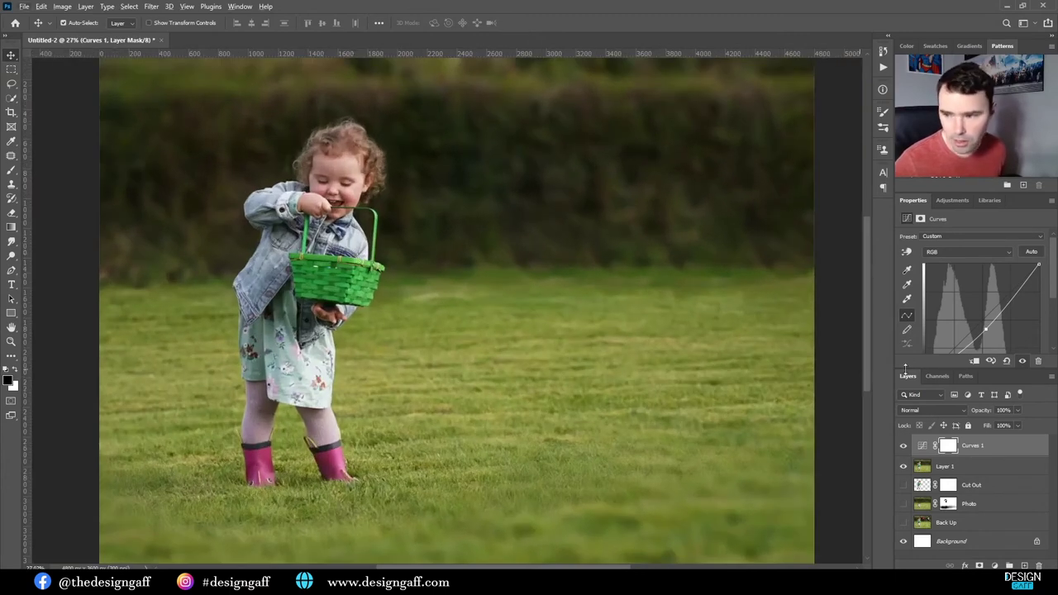
# Step: Add a Levels adjustment layer above Curves 1 and lower its white output level to 102
pyautogui.click(924, 446)
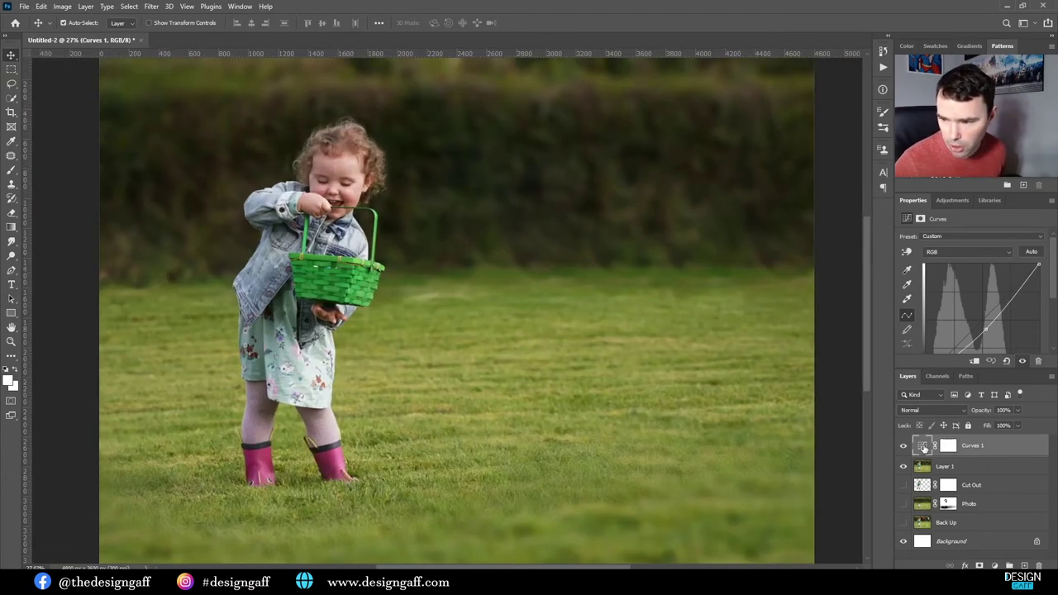
pyautogui.click(994, 566)
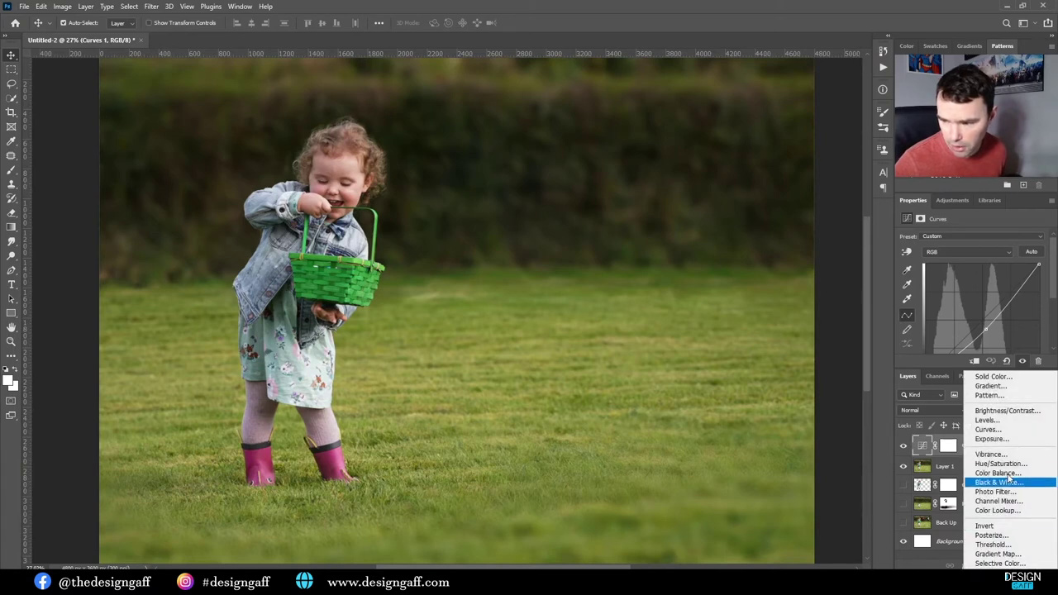
pyautogui.click(1003, 423)
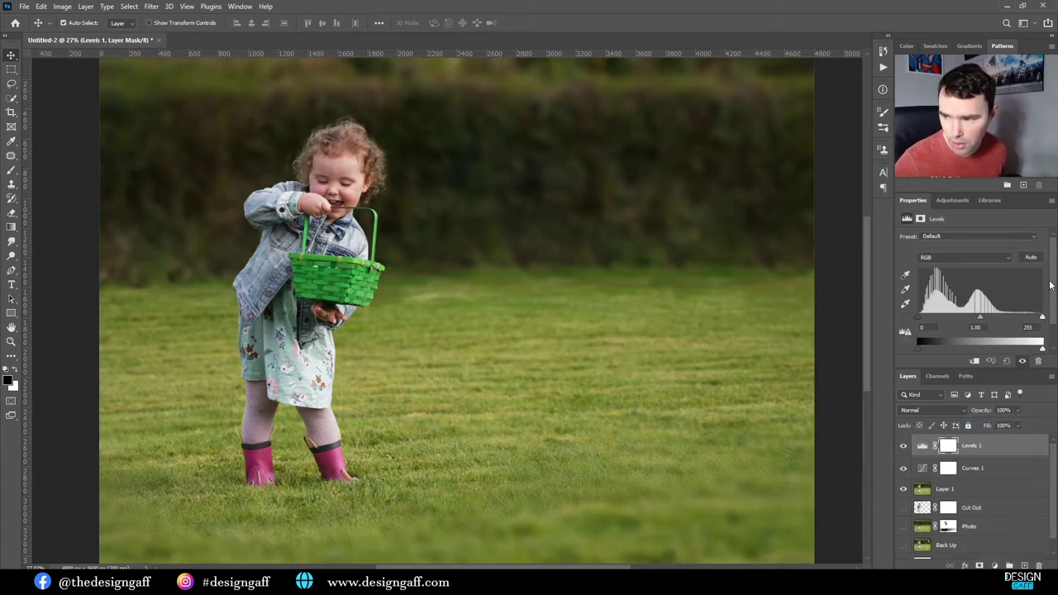
pyautogui.moveTo(1056, 275); pyautogui.dragTo(1054, 302)
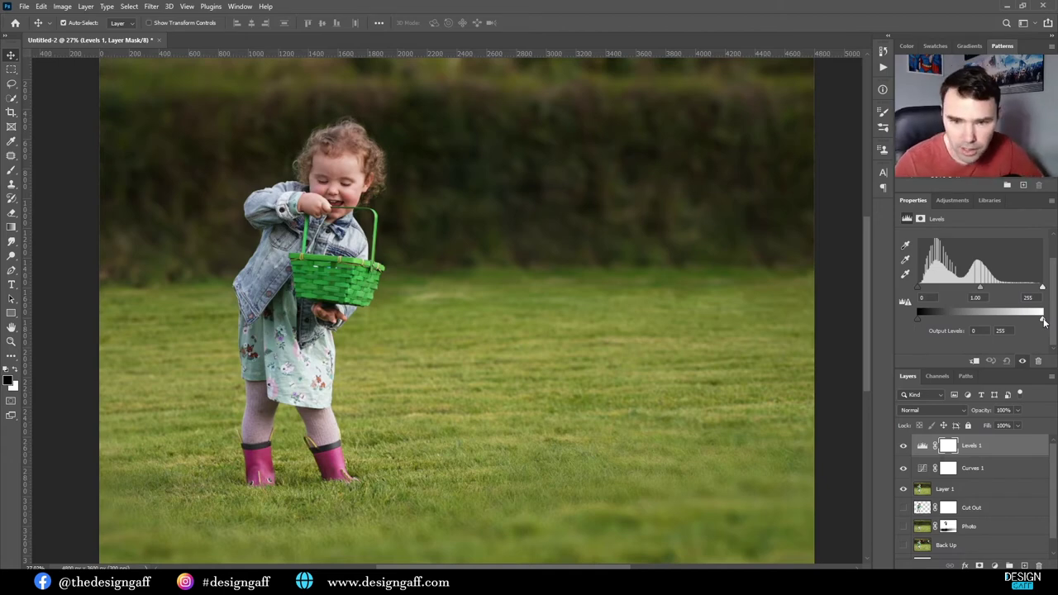
pyautogui.moveTo(1044, 321); pyautogui.dragTo(966, 324)
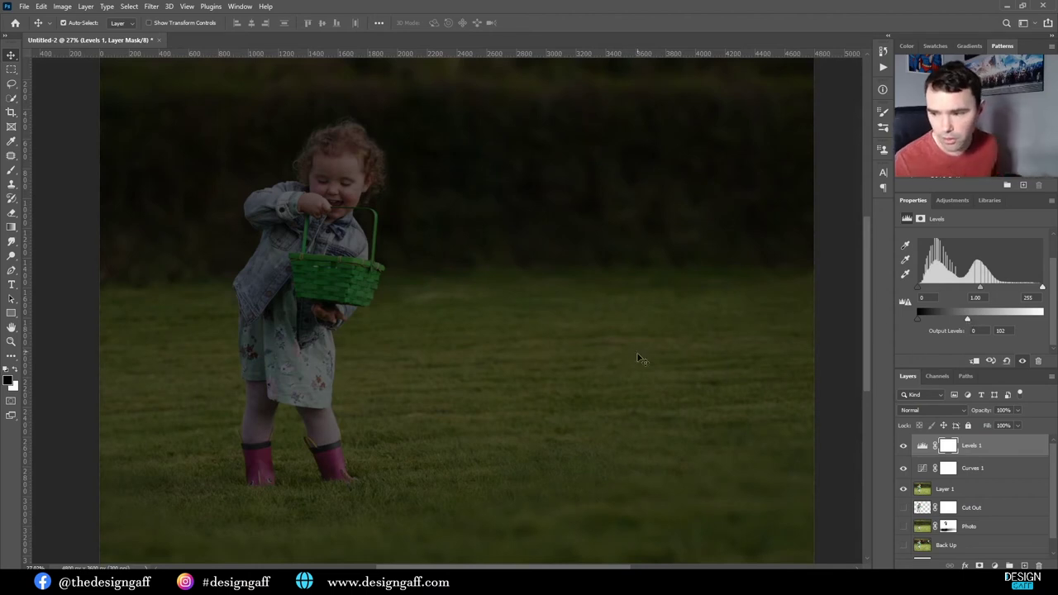
pyautogui.scroll(-2, 304, 260)
pyautogui.scroll(2, 304, 260)
pyautogui.scroll(-1, 304, 259)
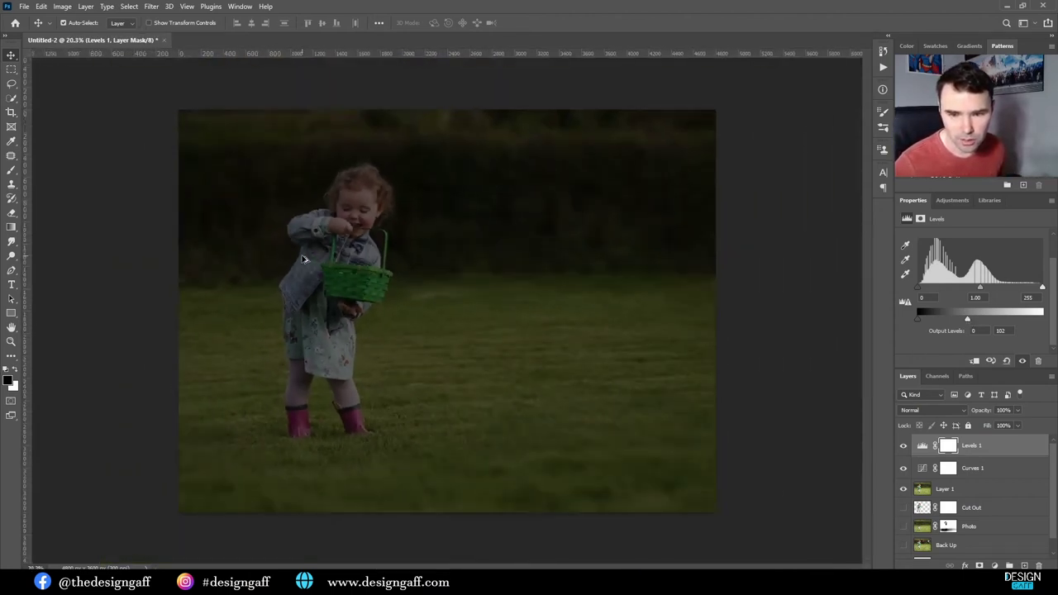
# Step: Target the Levels 1 mask and set up a black brush with 100% hardness and a size of 1800 px
pyautogui.click(948, 446)
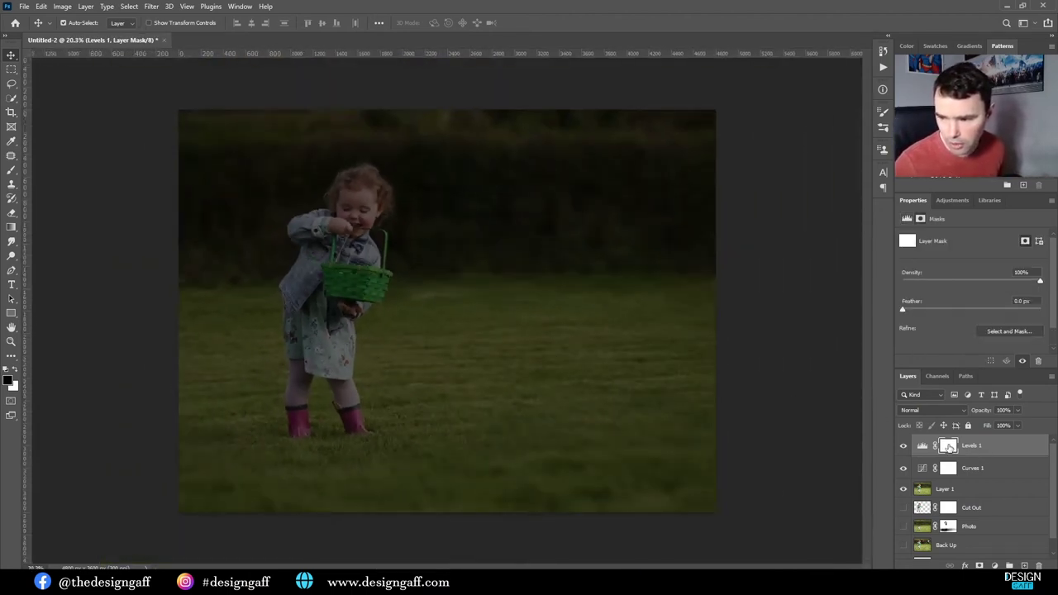
pyautogui.press('b')
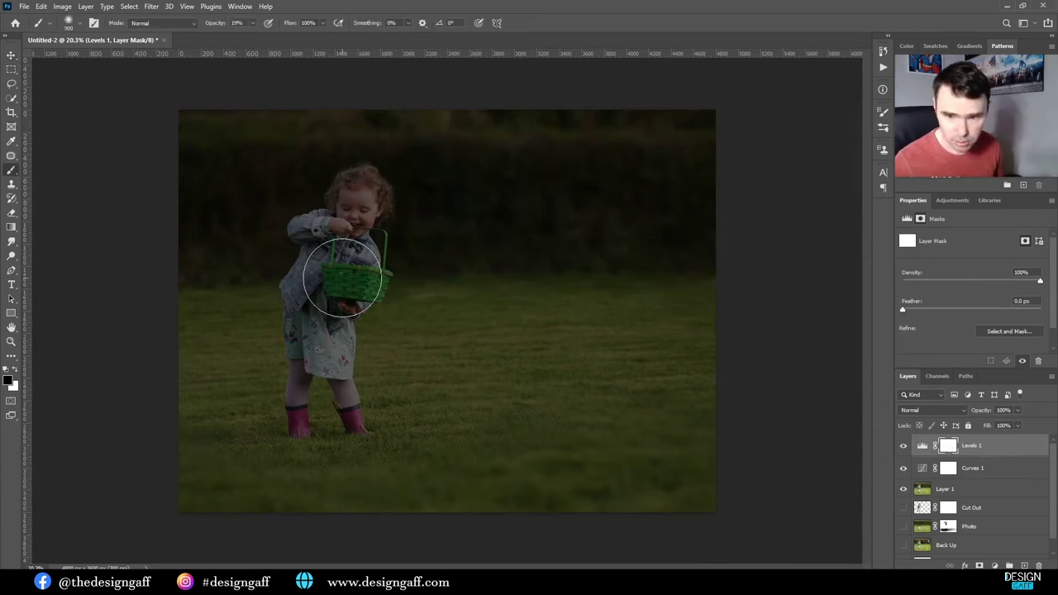
pyautogui.rightClick(347, 275)
pyautogui.moveTo(402, 278); pyautogui.dragTo(580, 243)
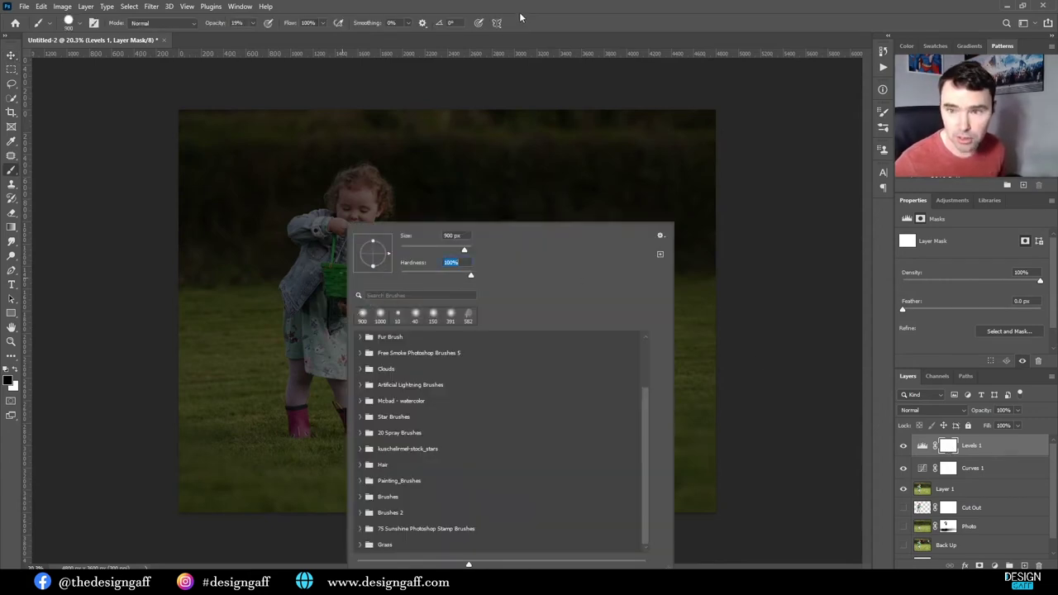
pyautogui.press('Return')
pyautogui.press(']')
pyautogui.press(']')
pyautogui.press(']')
pyautogui.press(']')
pyautogui.press(']')
pyautogui.press(']')
pyautogui.press(']')
pyautogui.press(']')
pyautogui.press(']')
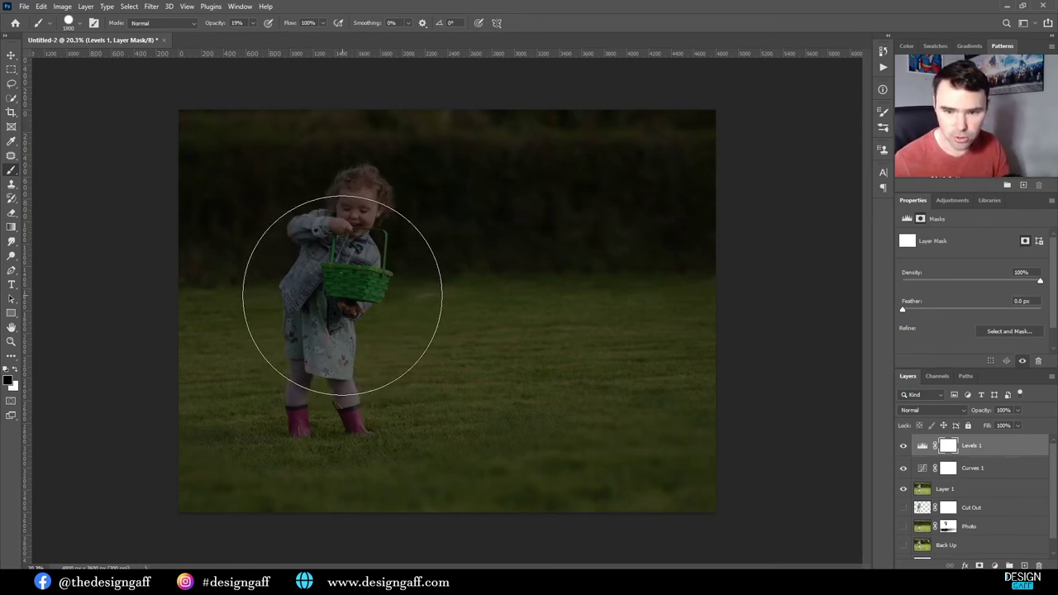
# Step: Undo a faint test dab, raise the brush opacity to 100%, and stamp one black circle on the Levels mask over the girl
pyautogui.click(342, 295)
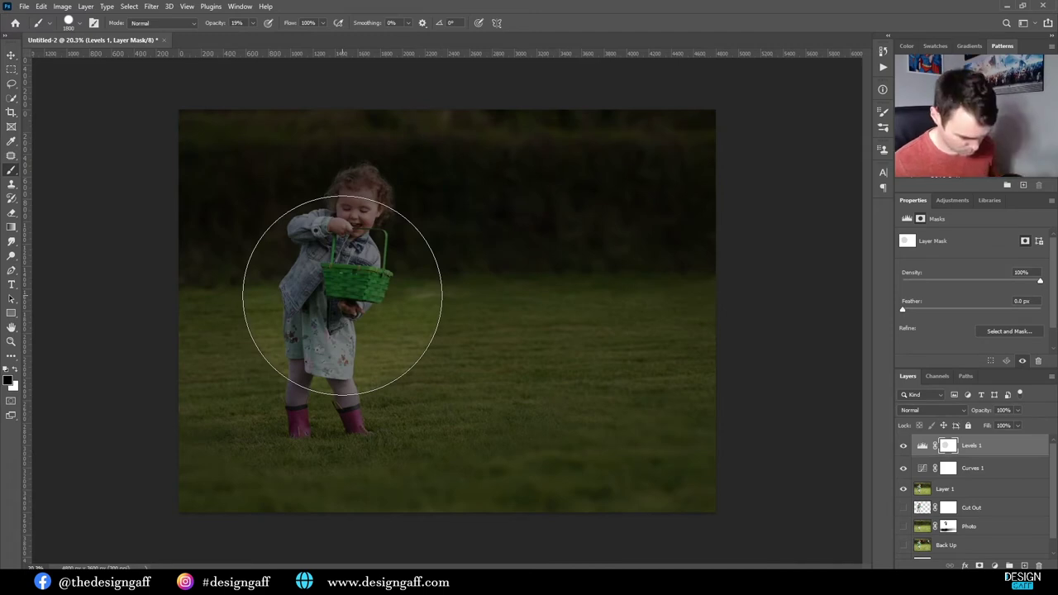
pyautogui.hotkey('ctrl', 'z')
pyautogui.moveTo(215, 22); pyautogui.dragTo(423, 23)
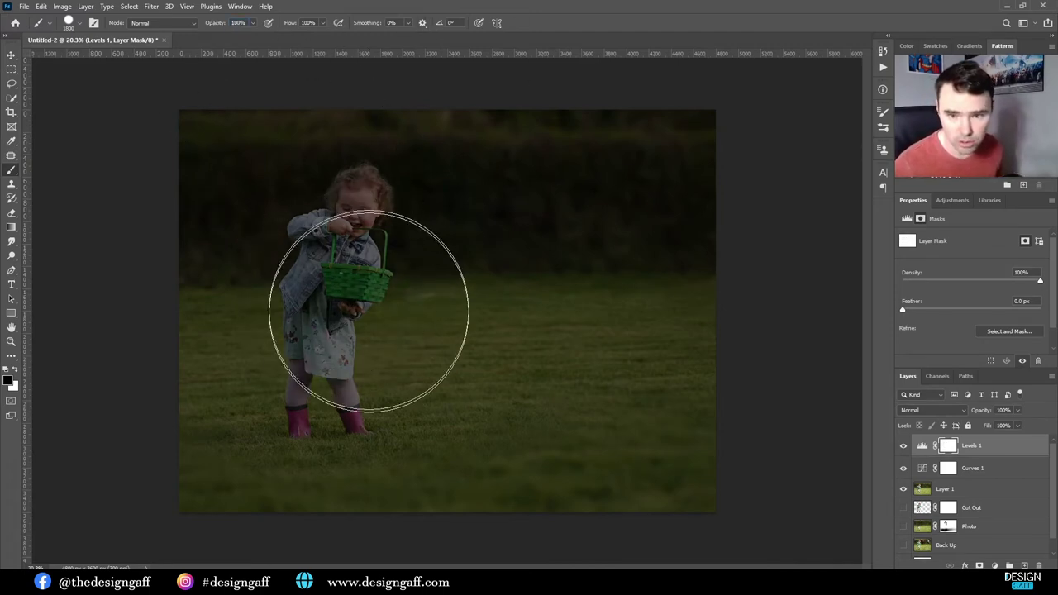
pyautogui.click(341, 299)
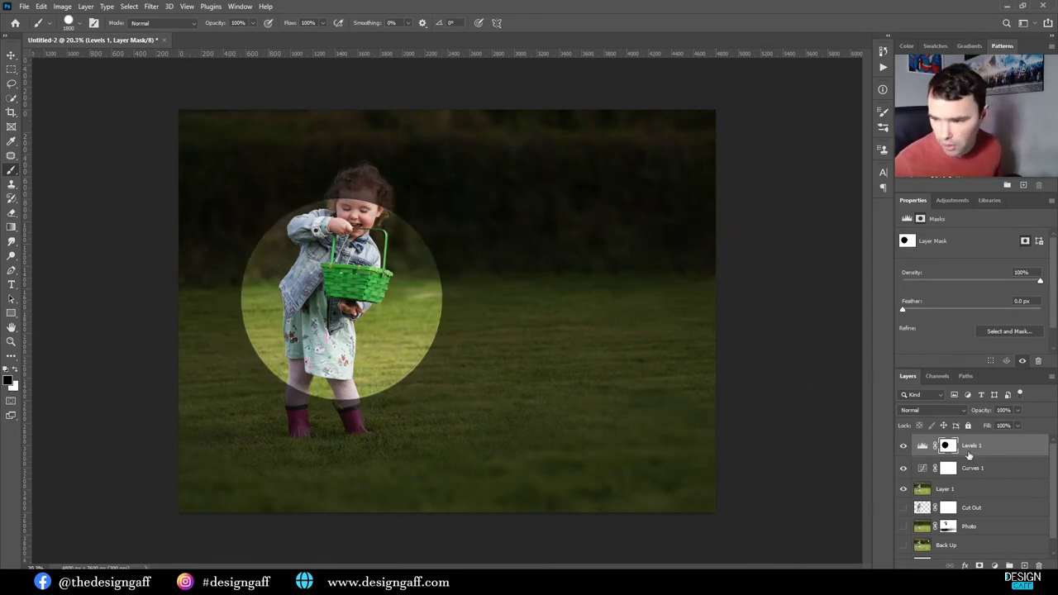
# Step: Transform the mask's circle into a wide oval at about 267% width and 164% height, rotated -8.11°, reaching across the background
pyautogui.moveTo(1055, 305); pyautogui.dragTo(1055, 326)
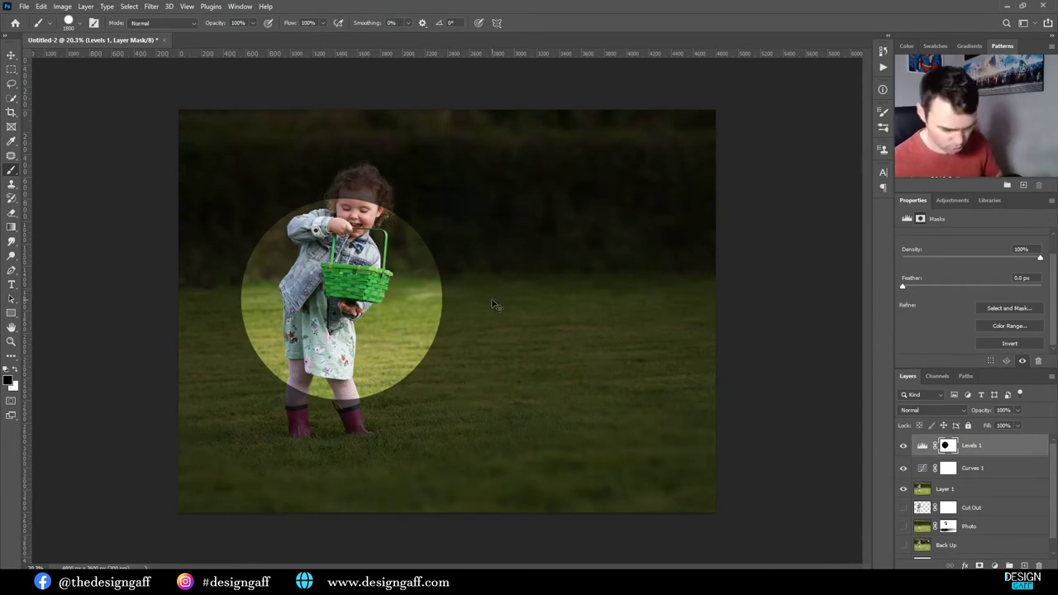
pyautogui.hotkey('ctrl', 't')
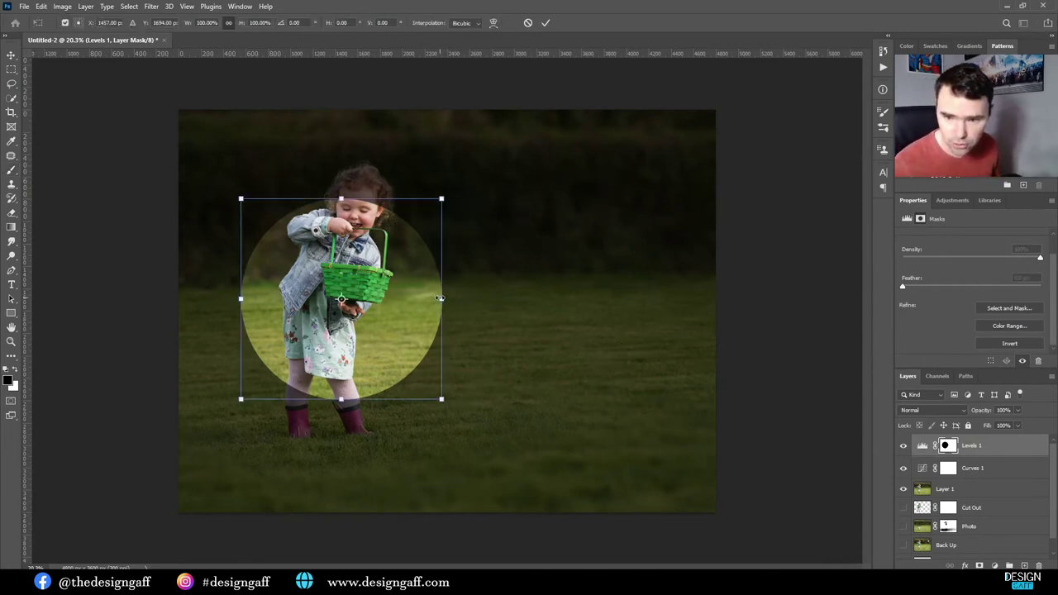
pyautogui.moveTo(443, 299); pyautogui.dragTo(751, 298)
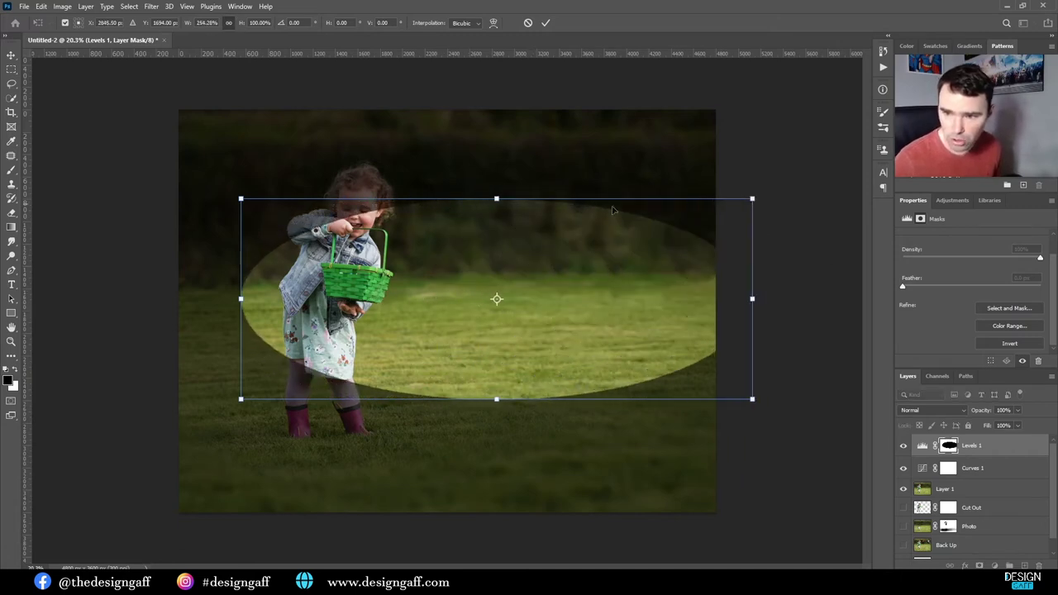
pyautogui.moveTo(496, 199); pyautogui.dragTo(503, 70)
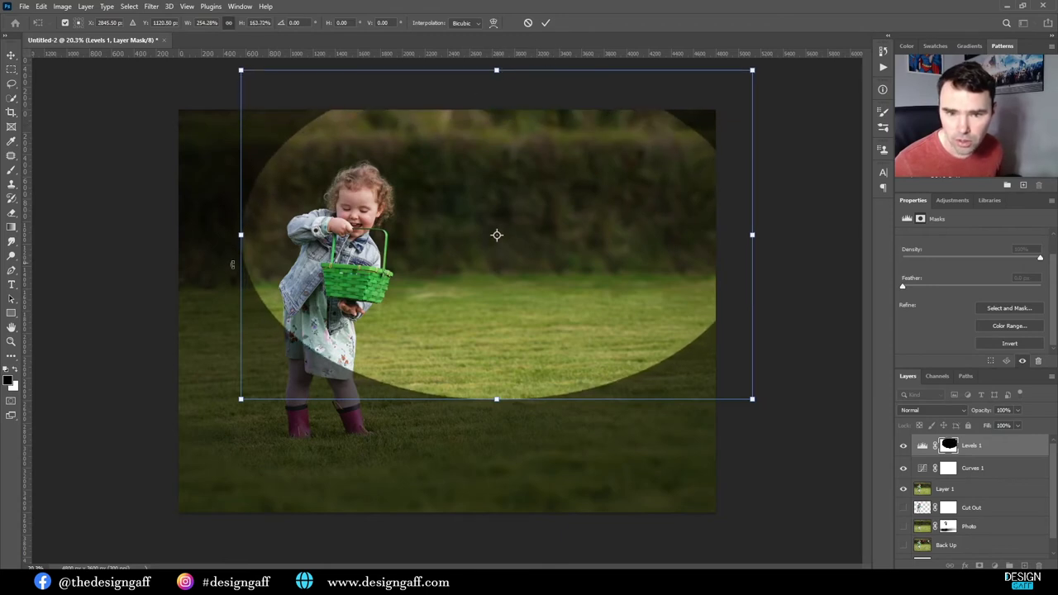
pyautogui.moveTo(214, 277); pyautogui.dragTo(220, 310)
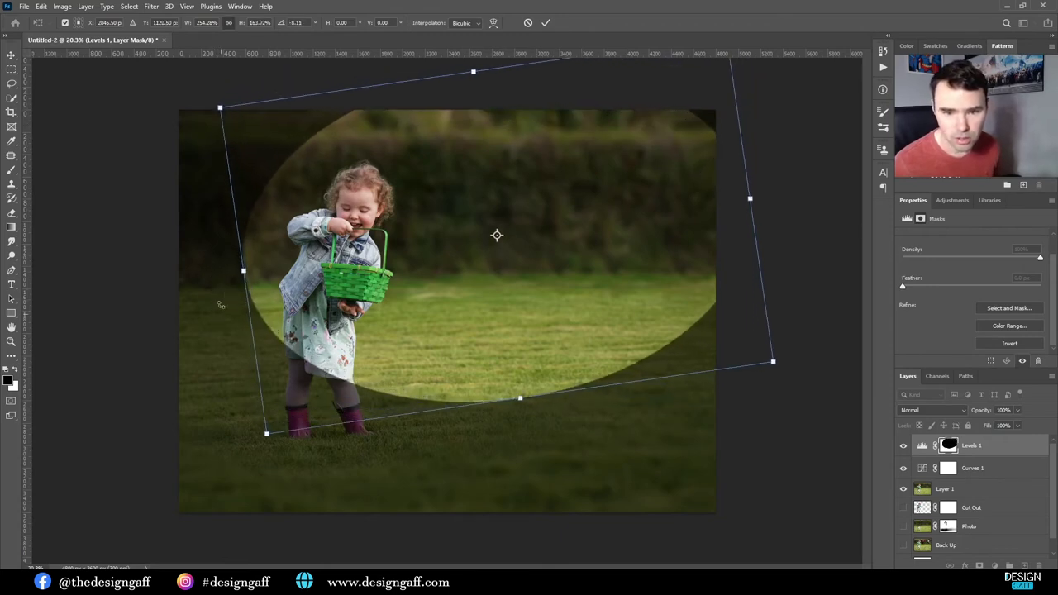
pyautogui.moveTo(239, 274); pyautogui.dragTo(217, 274)
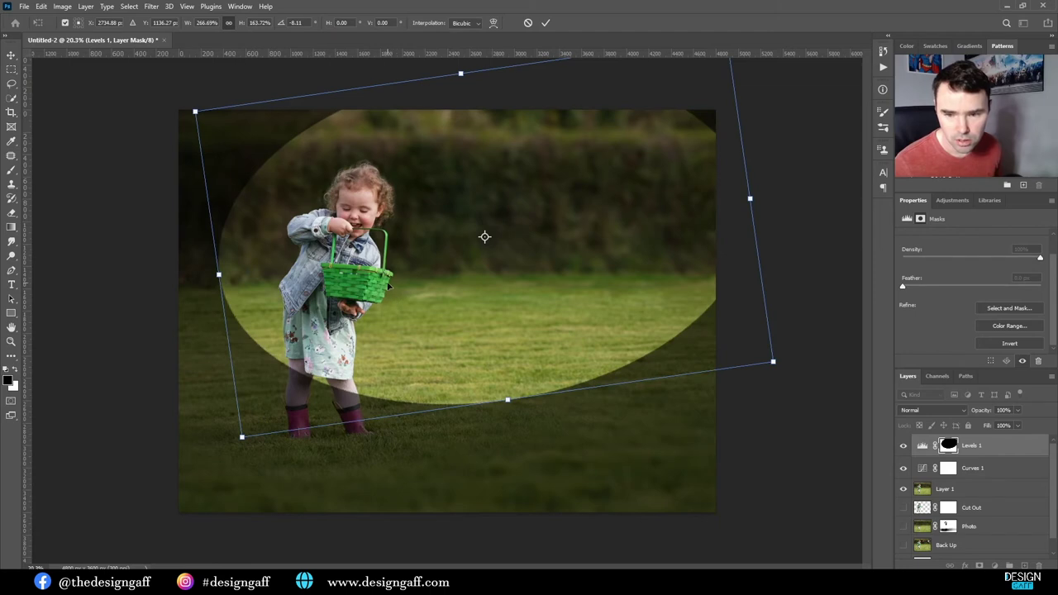
# Step: Distort the oval's lower-left corner outward to include the girl's boots, apply the transform, and switch to the Move tool
pyautogui.rightClick(389, 286)
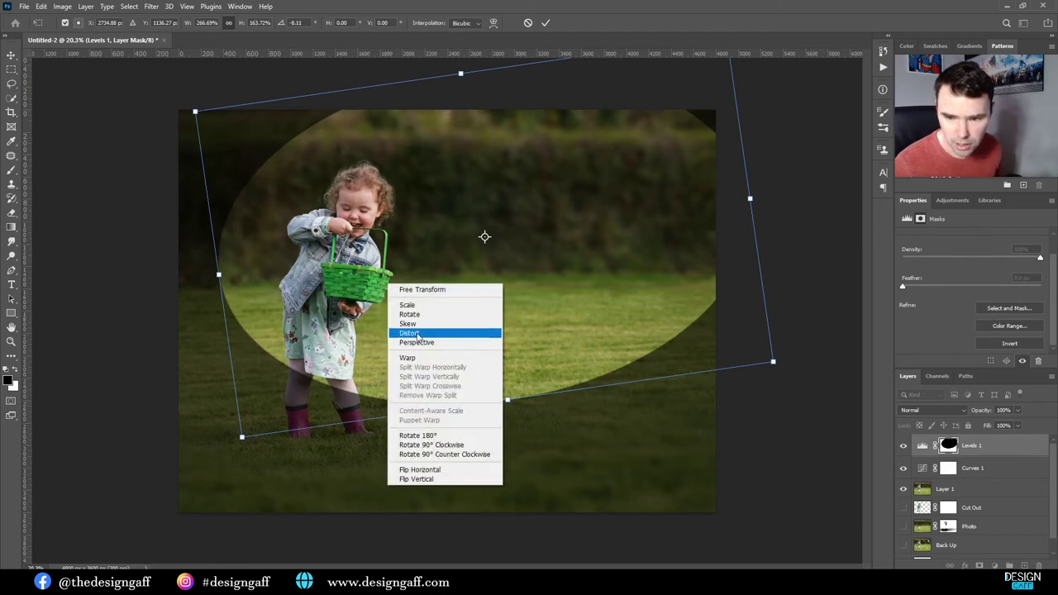
pyautogui.click(330, 431)
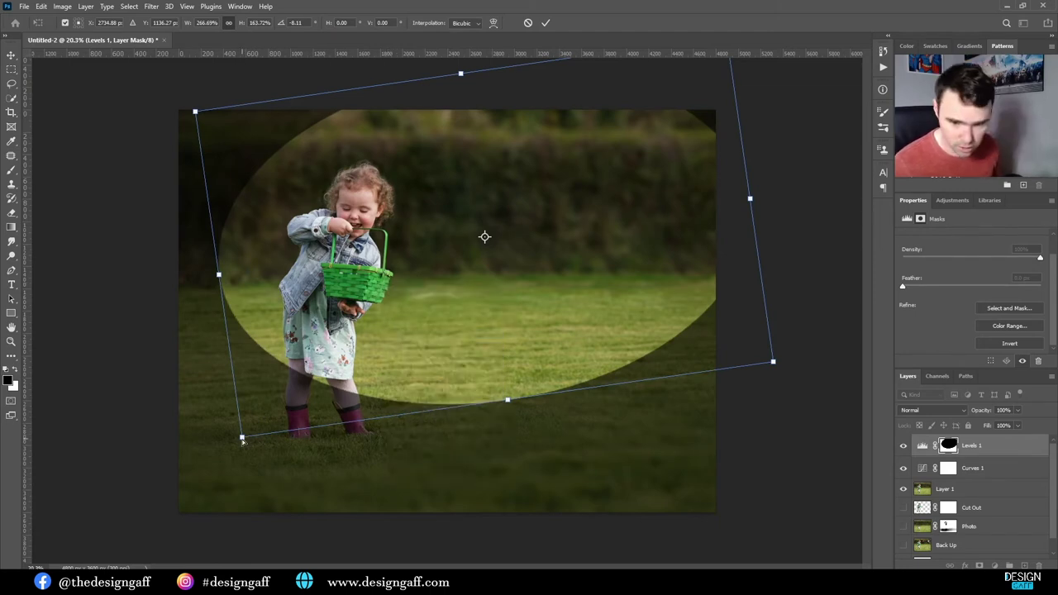
pyautogui.moveTo(243, 444); pyautogui.dragTo(188, 541)
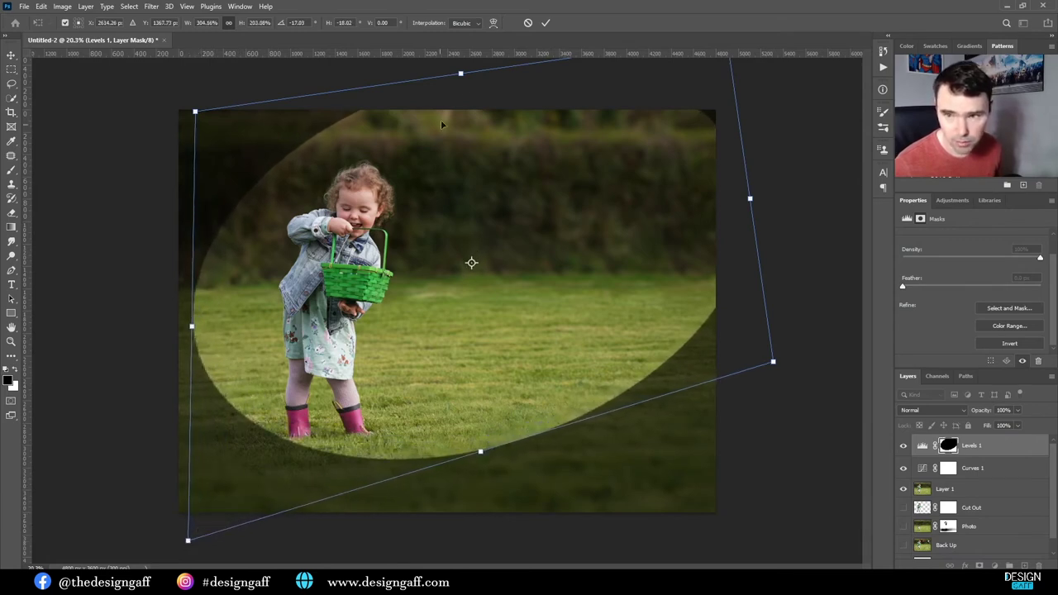
pyautogui.click(545, 23)
pyautogui.click(11, 55)
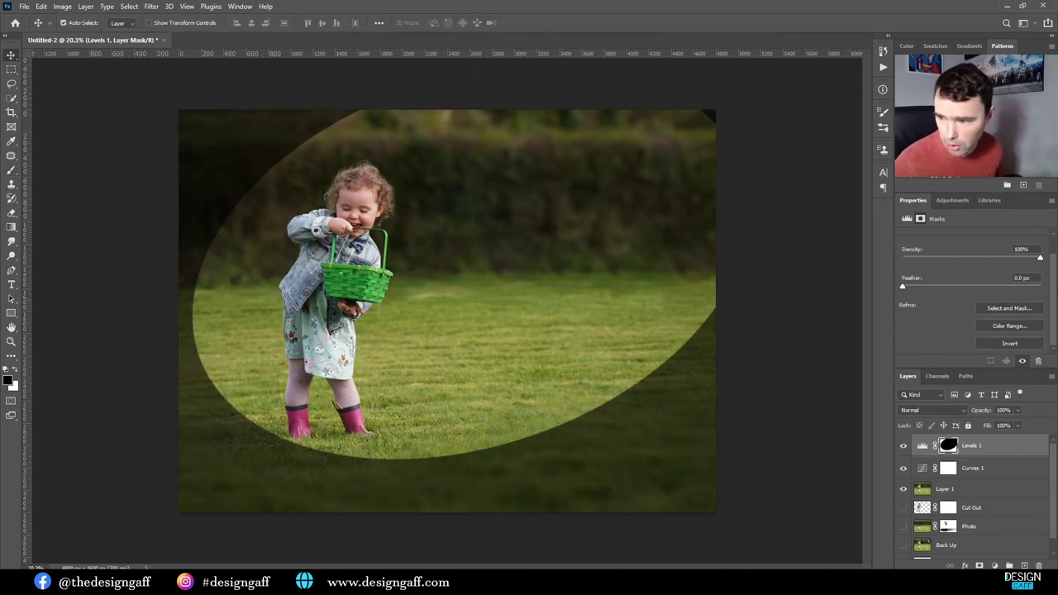
# Step: Feather the Levels 1 mask to 165 px to soften the oval's edge
pyautogui.moveTo(902, 288); pyautogui.dragTo(920, 289)
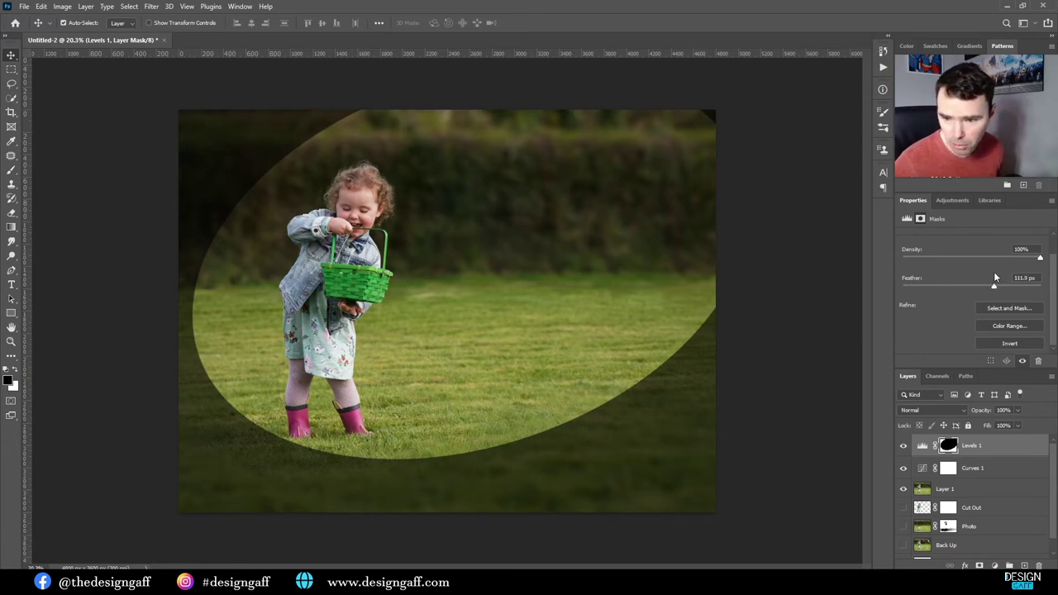
pyautogui.moveTo(1000, 271); pyautogui.dragTo(1006, 287)
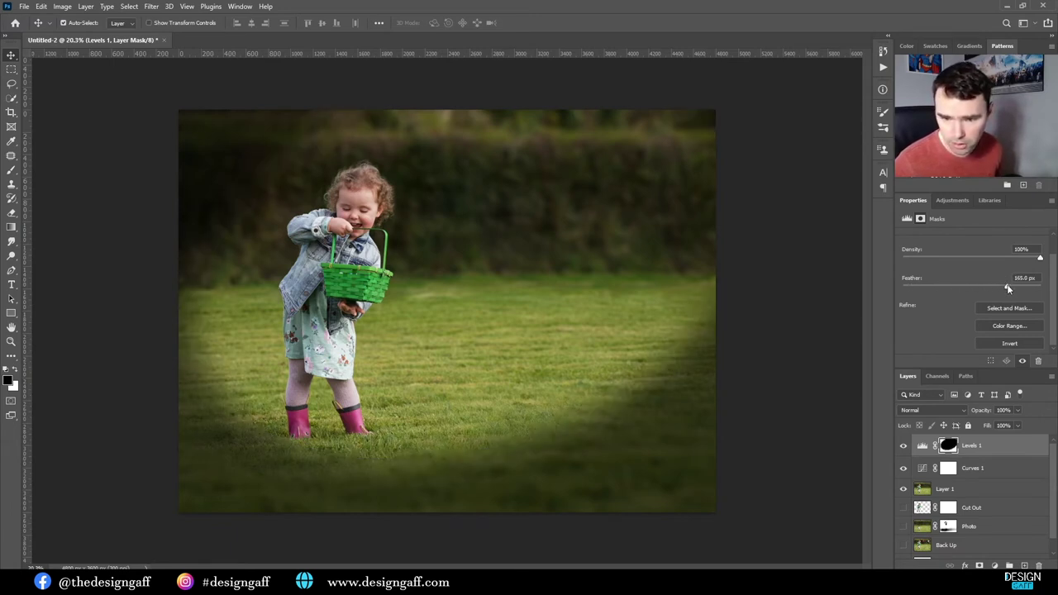
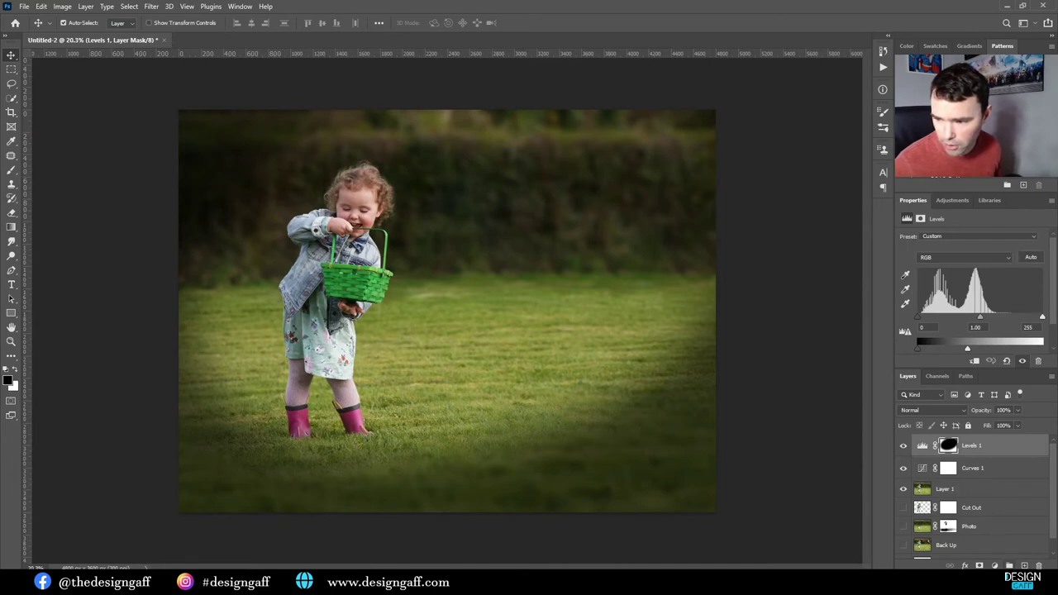
# Step: Create a new layer and choose brush 1 (2477 px) from the 75 Sunshine Photoshop Stamp Brushes set
pyautogui.hotkey('ctrl', 'shift', 'alt', 'n')
pyautogui.press('b')
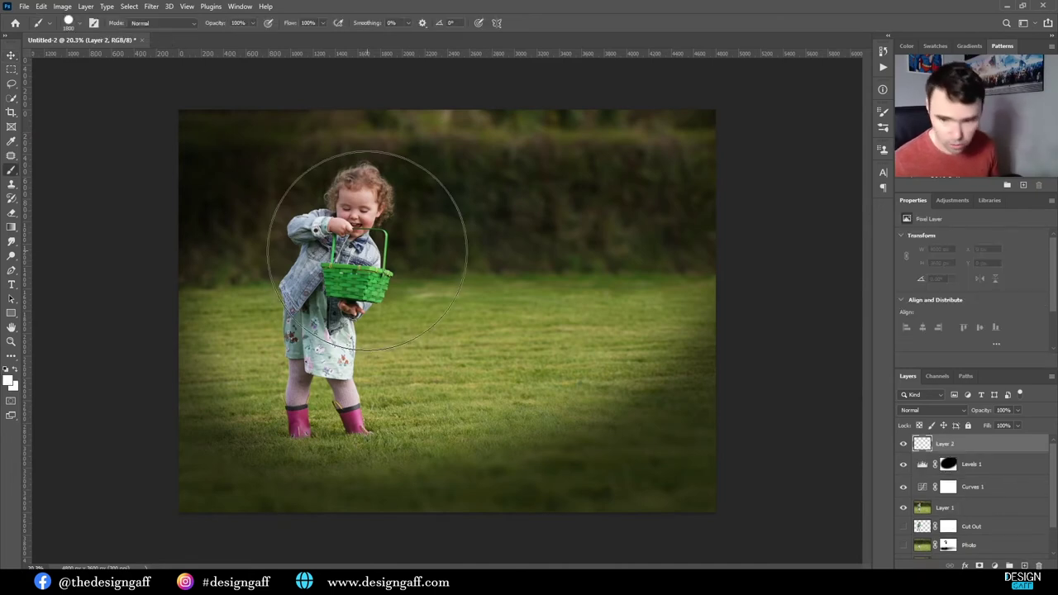
pyautogui.rightClick(310, 225)
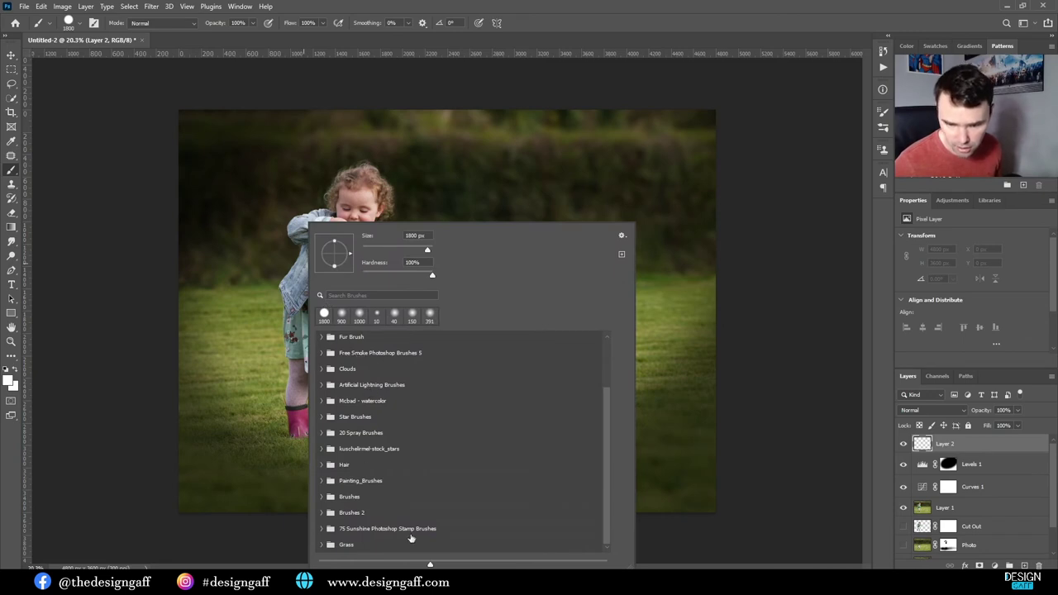
pyautogui.click(322, 529)
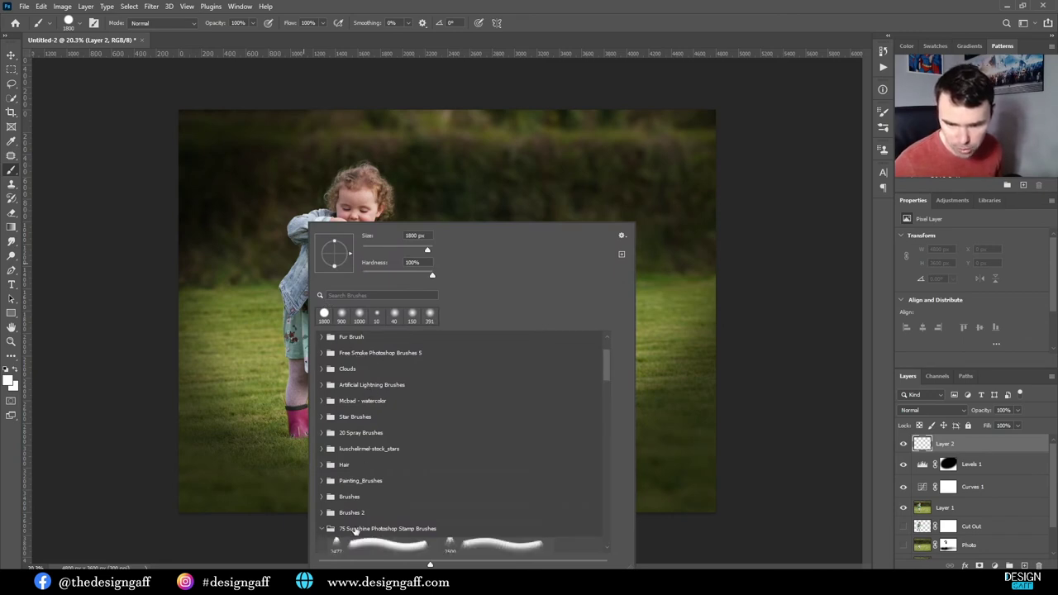
pyautogui.scroll(-2, 379, 500)
pyautogui.click(379, 496)
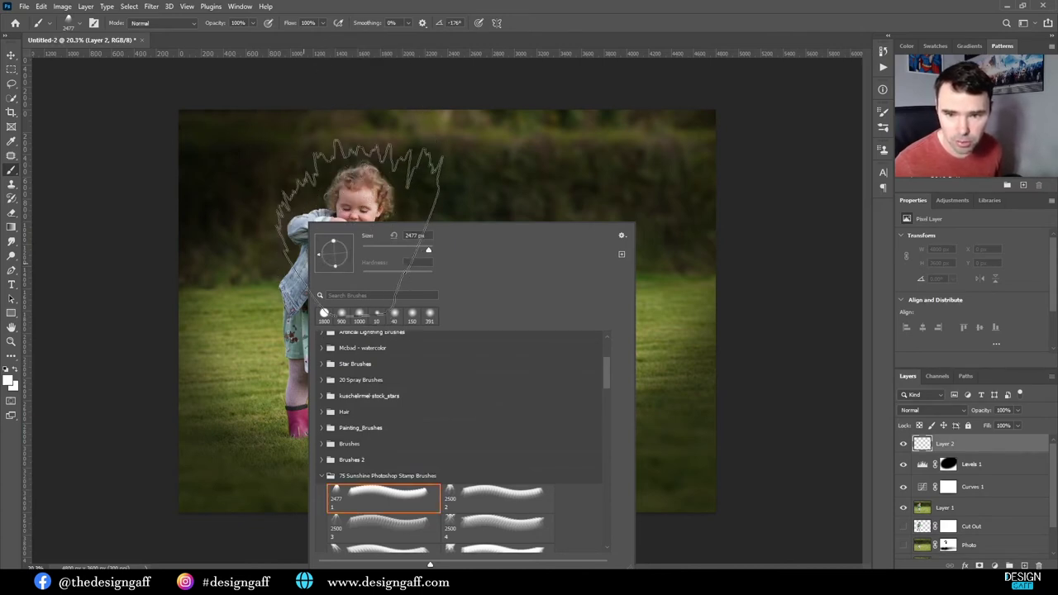
pyautogui.click(430, 16)
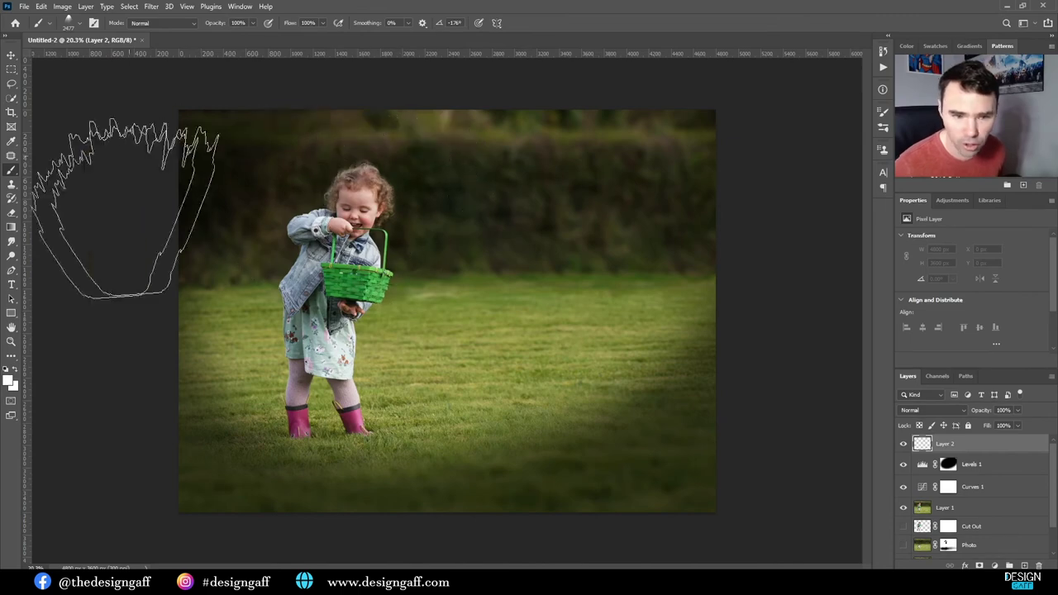
# Step: Rotate the brush tip to 171° and stamp one white burst of rays rising out of the girl's basket
pyautogui.rightClick(373, 209)
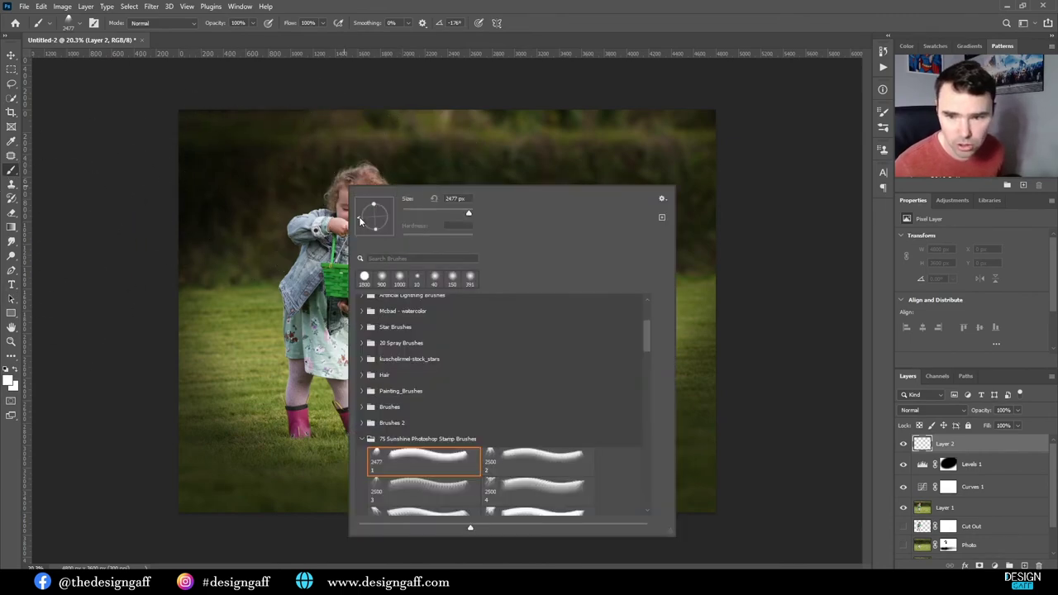
pyautogui.click(468, 6)
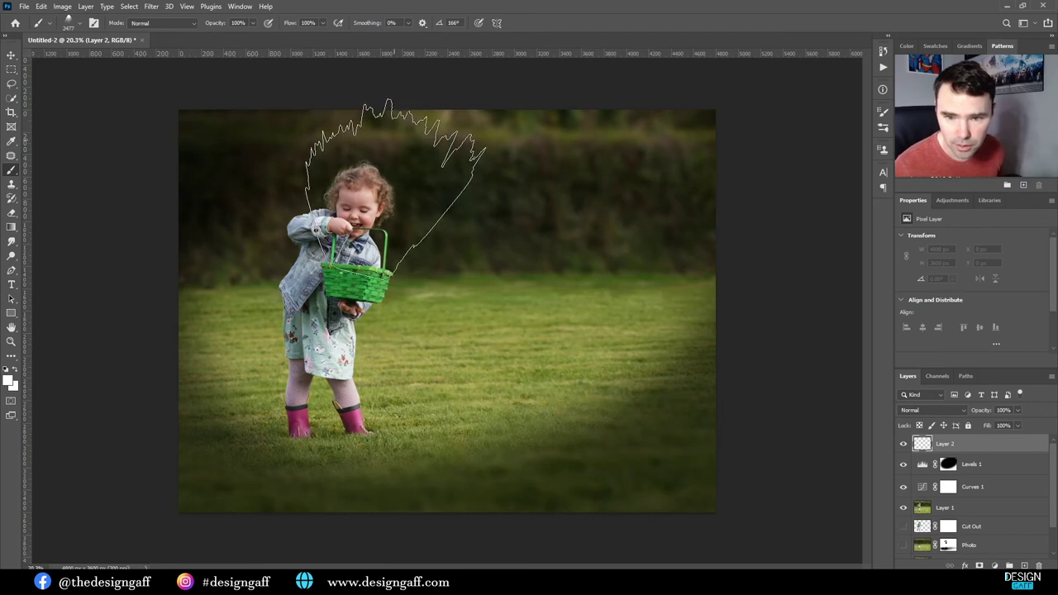
pyautogui.rightClick(393, 196)
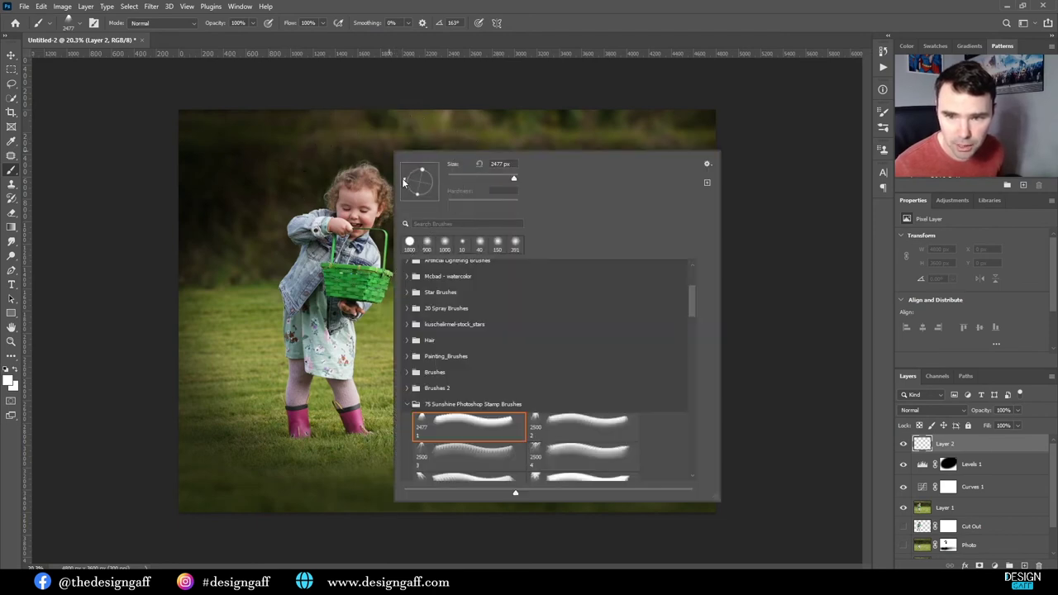
pyautogui.click(426, 7)
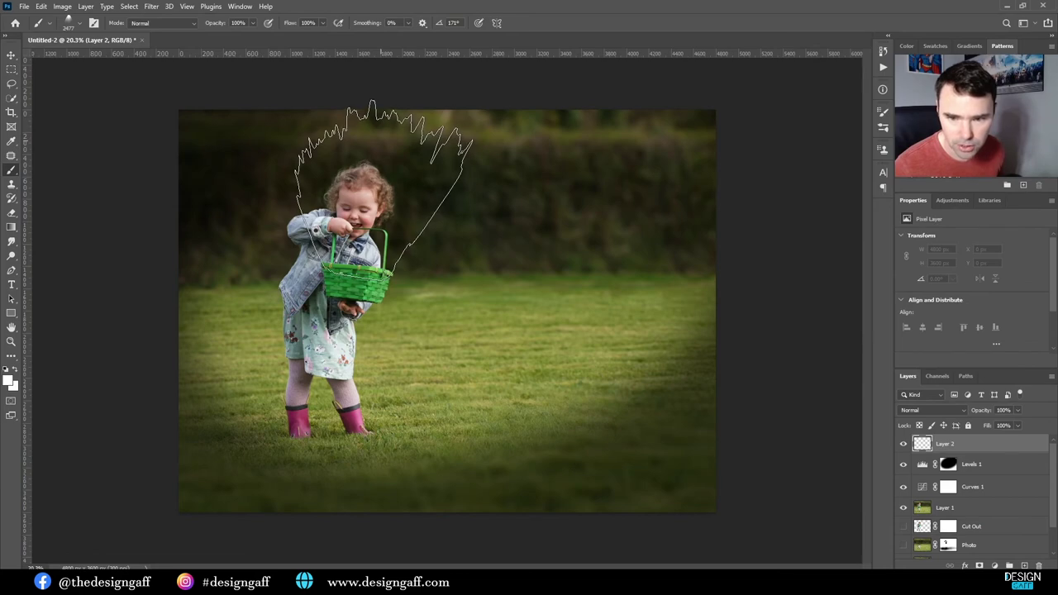
pyautogui.click(383, 186)
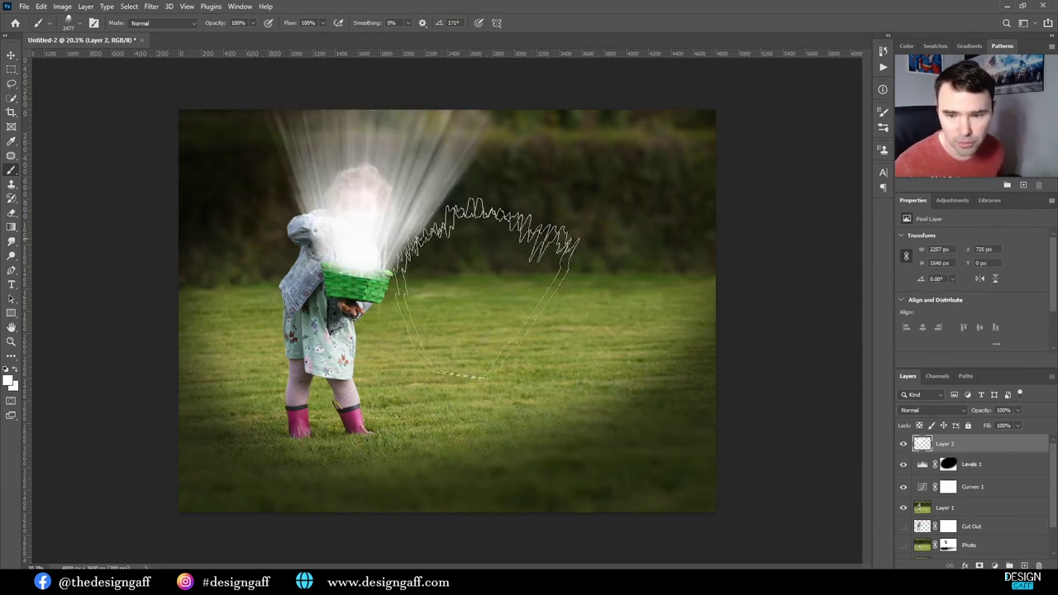
# Step: Lower the light-burst layer's opacity to 21% and rename the layer Light
pyautogui.scroll(2, 426, 274)
pyautogui.scroll(2, 253, 209)
pyautogui.scroll(-3, 253, 209)
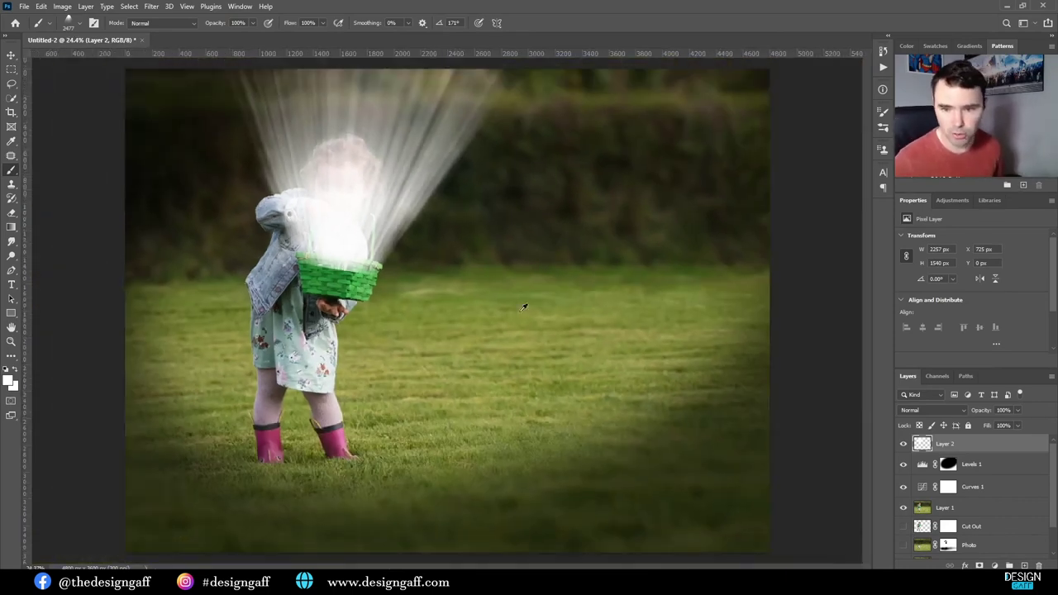
pyautogui.moveTo(980, 415)
pyautogui.mouseDown()
pyautogui.moveTo(970, 416)
pyautogui.moveTo(981, 413)
pyautogui.mouseUp()
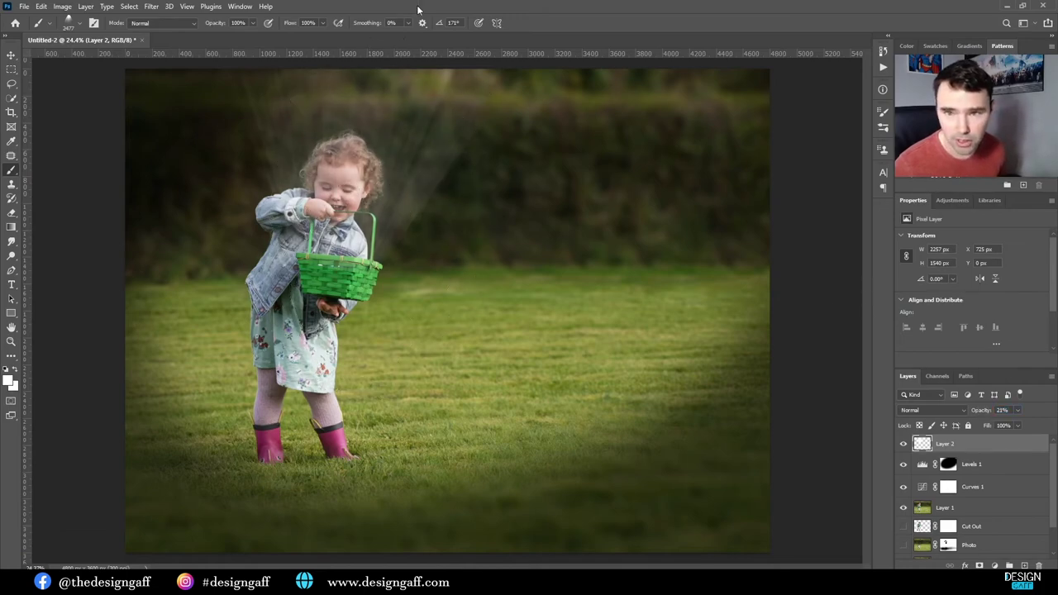
pyautogui.scroll(2, 335, 252)
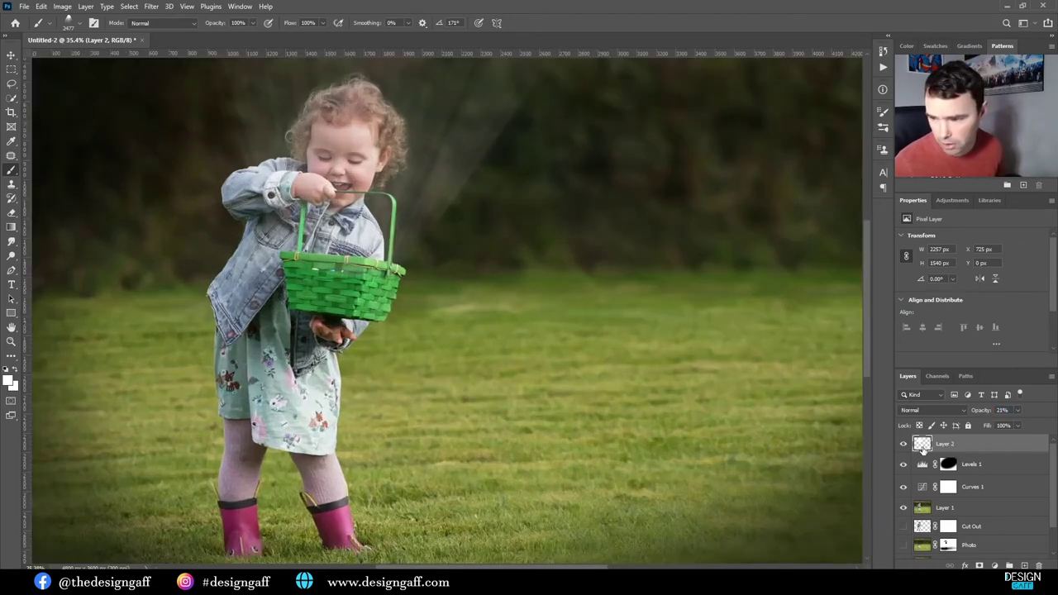
pyautogui.doubleClick(946, 444)
pyautogui.write('Light')
pyautogui.press('Return')
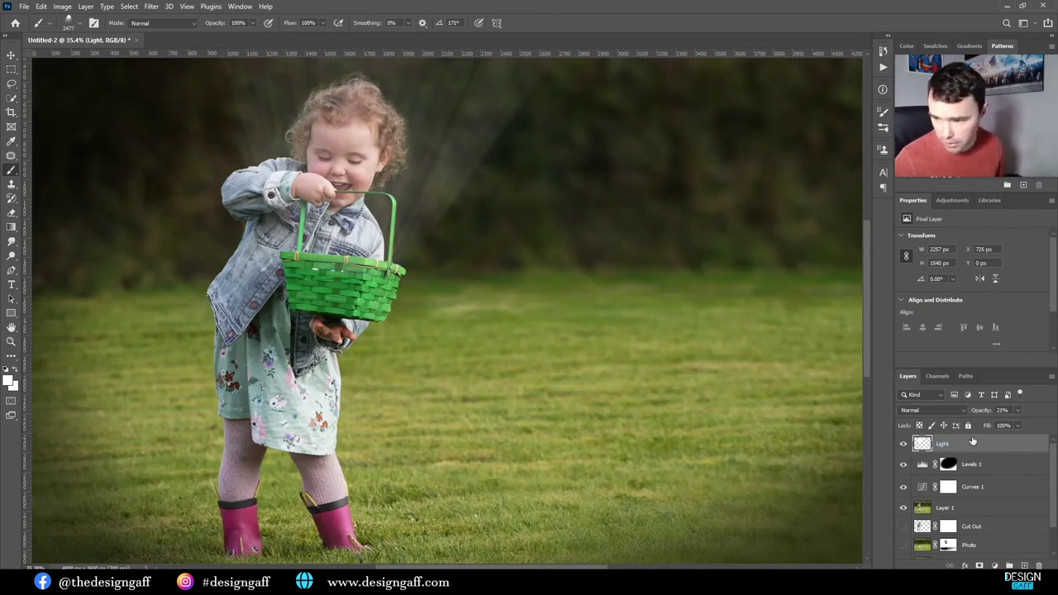
# Step: Add a layer mask to the Light layer and set up a soft round brush at 150 px with 0% hardness
pyautogui.click(978, 565)
pyautogui.moveTo(578, 281)
pyautogui.mouseDown()
pyautogui.moveTo(450, 273)
pyautogui.moveTo(355, 513)
pyautogui.mouseUp()
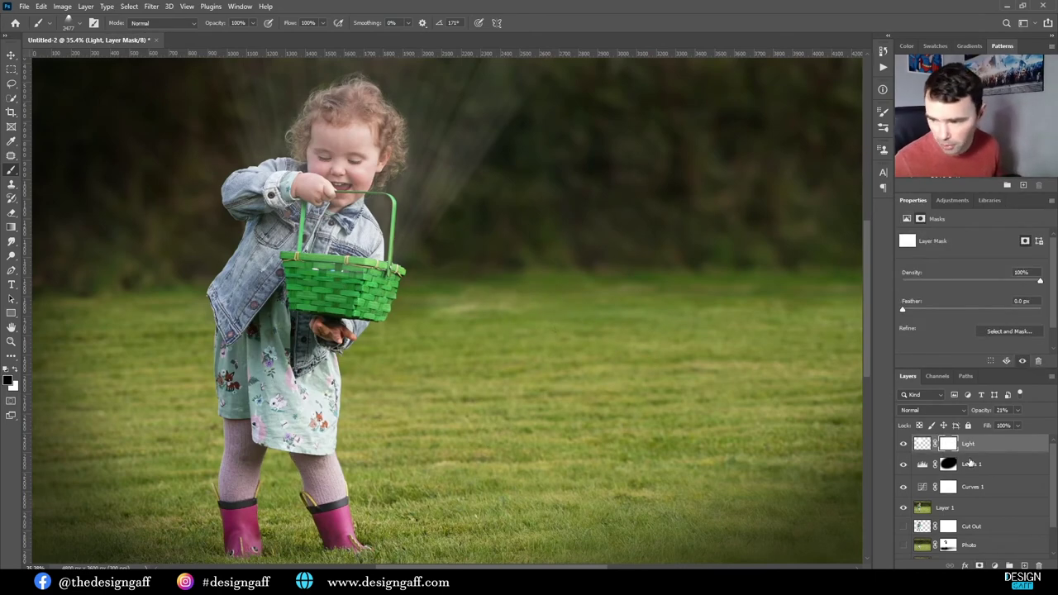
pyautogui.rightClick(402, 215)
pyautogui.doubleClick(447, 302)
pyautogui.scroll(3, 343, 240)
pyautogui.press('[')
pyautogui.press('[')
pyautogui.press('[')
pyautogui.press('[')
pyautogui.press('[')
pyautogui.press('[')
pyautogui.press('[')
pyautogui.press('[')
pyautogui.press('[')
pyautogui.press('[')
pyautogui.press('[')
pyautogui.press('[')
pyautogui.press('[')
pyautogui.press('[')
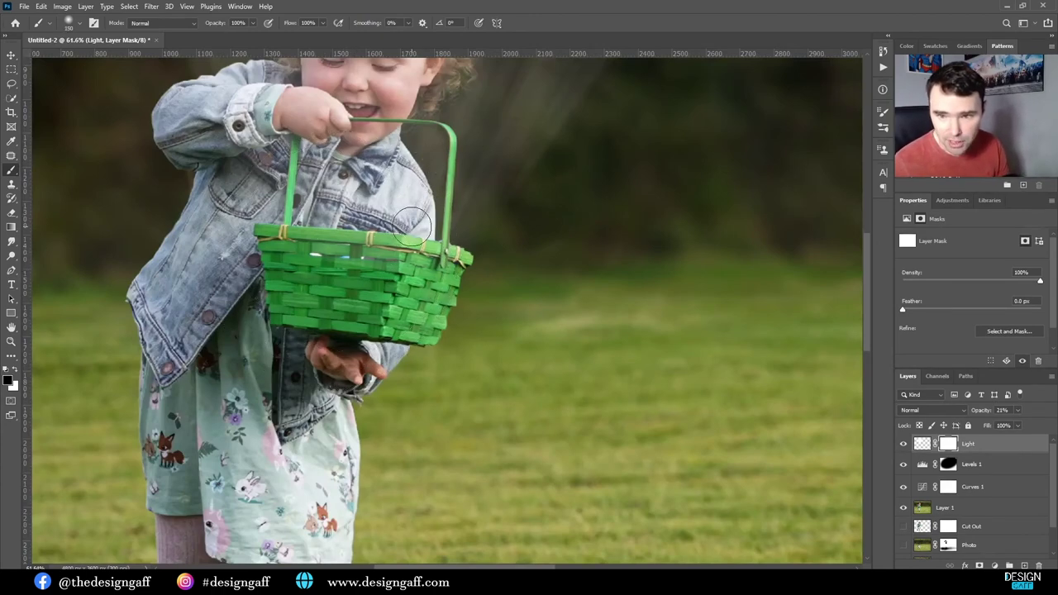
# Step: Paint black on the Light mask to hide the glow over the basket's front, and swap to white for touch-ups by the handle
pyautogui.moveTo(337, 242); pyautogui.dragTo(346, 304)
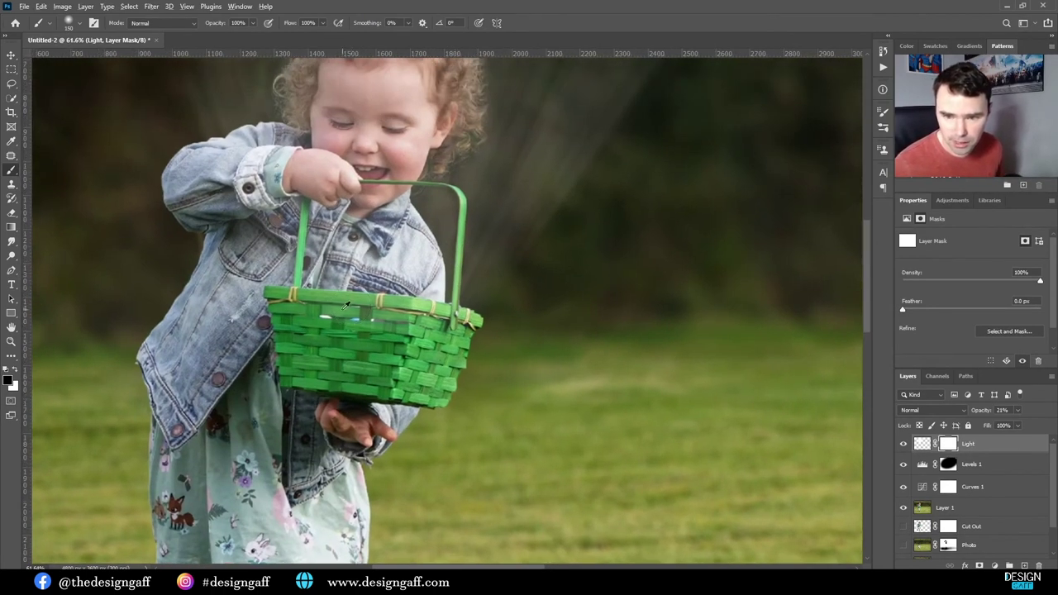
pyautogui.scroll(2, 346, 304)
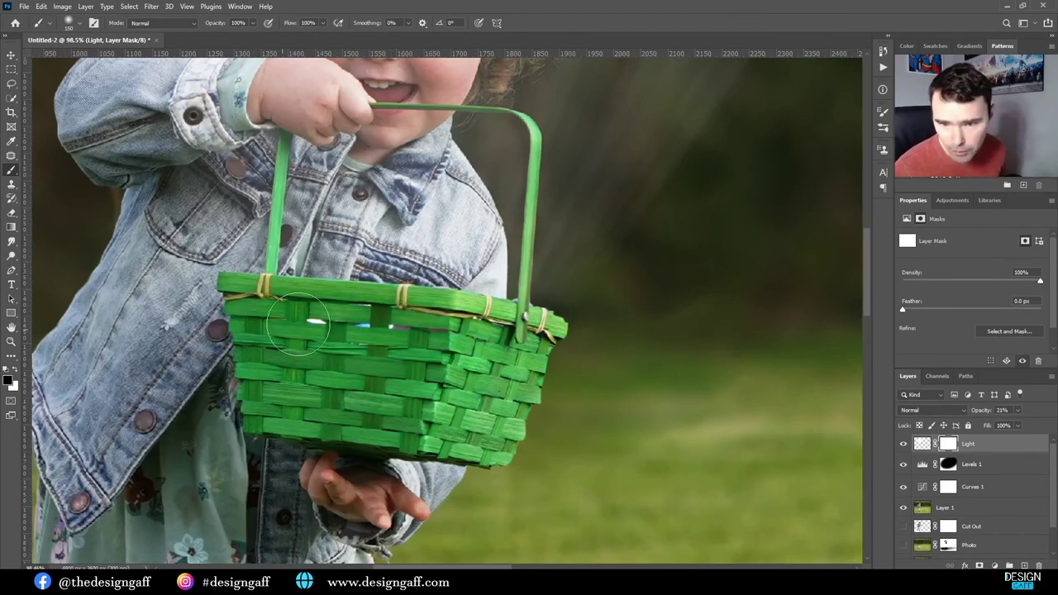
pyautogui.scroll(-5, 287, 327)
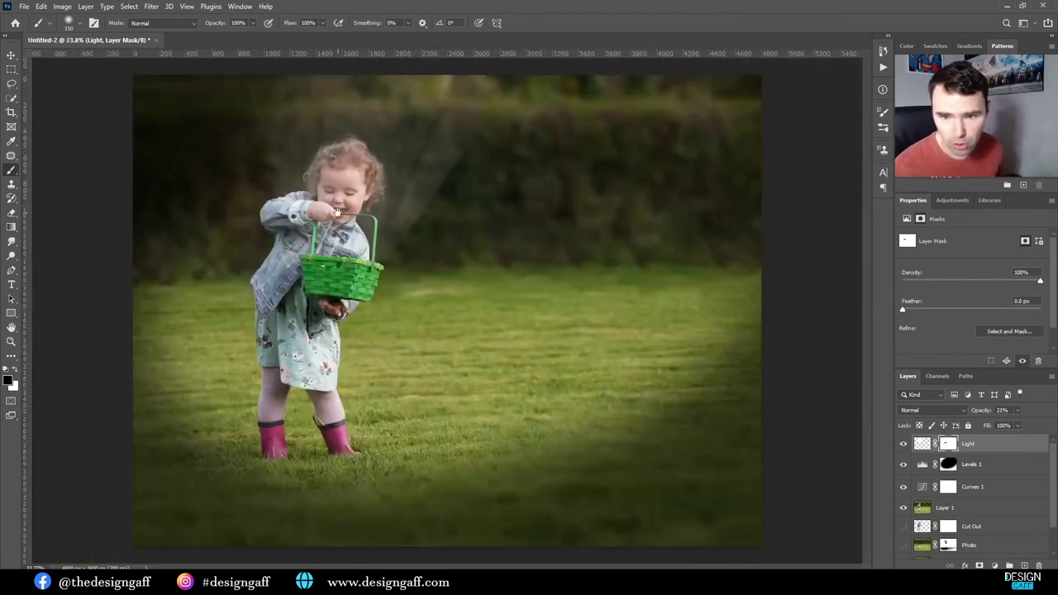
pyautogui.scroll(4, 381, 266)
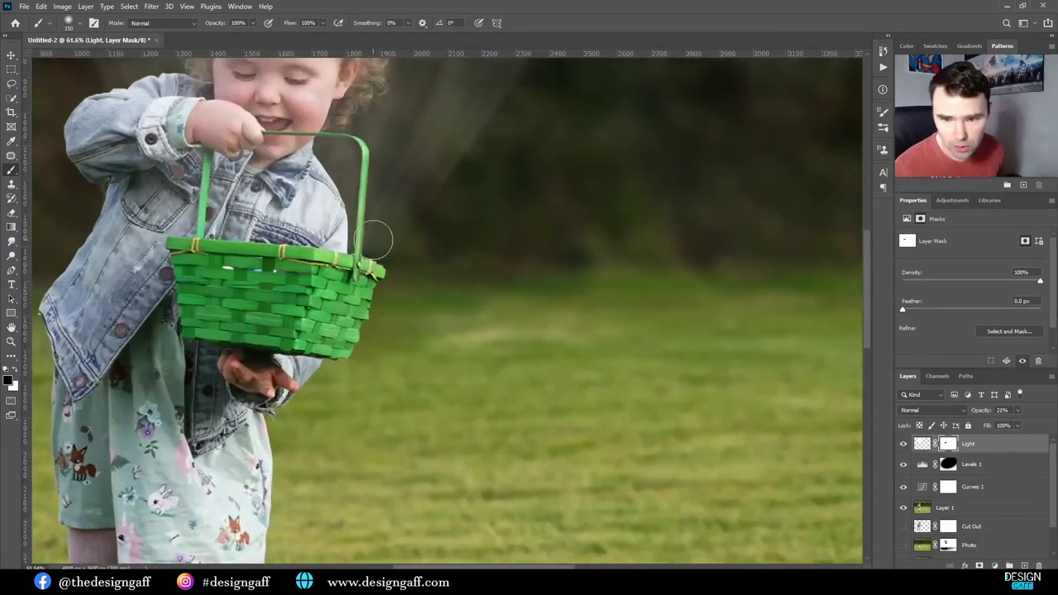
pyautogui.press('x')
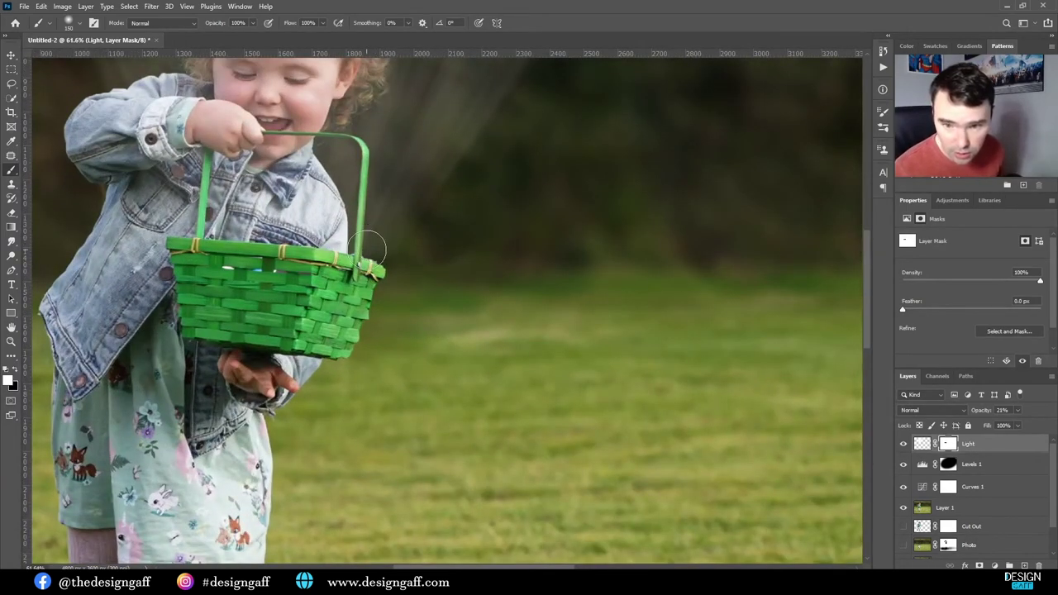
pyautogui.scroll(-4, 377, 229)
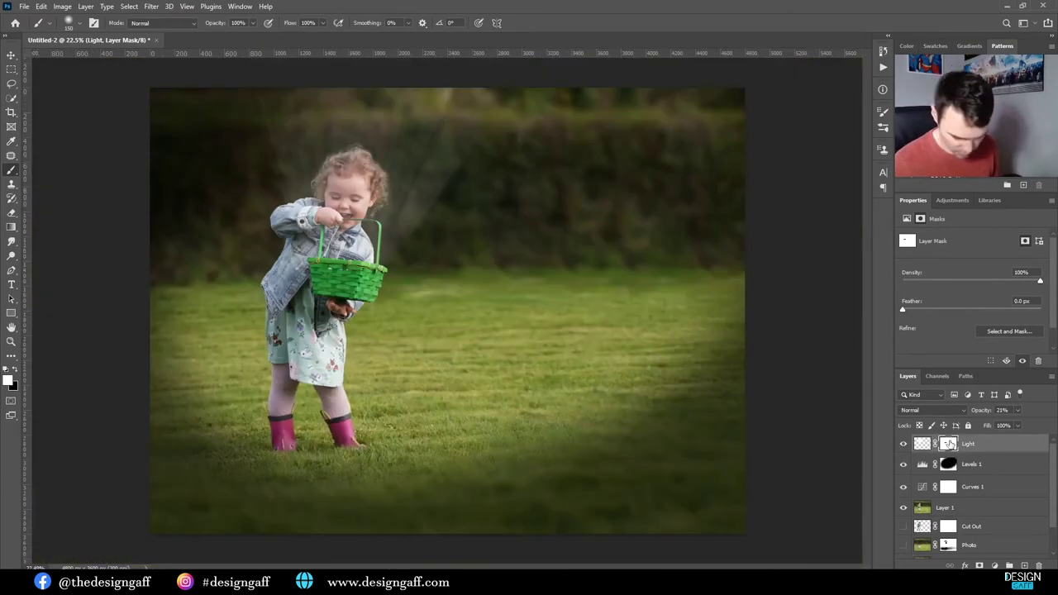
# Step: Try to fade the rays' upper ends with a white-to-transparent gradient on the Light mask
pyautogui.press('g')
pyautogui.scroll(-1, 540, 220)
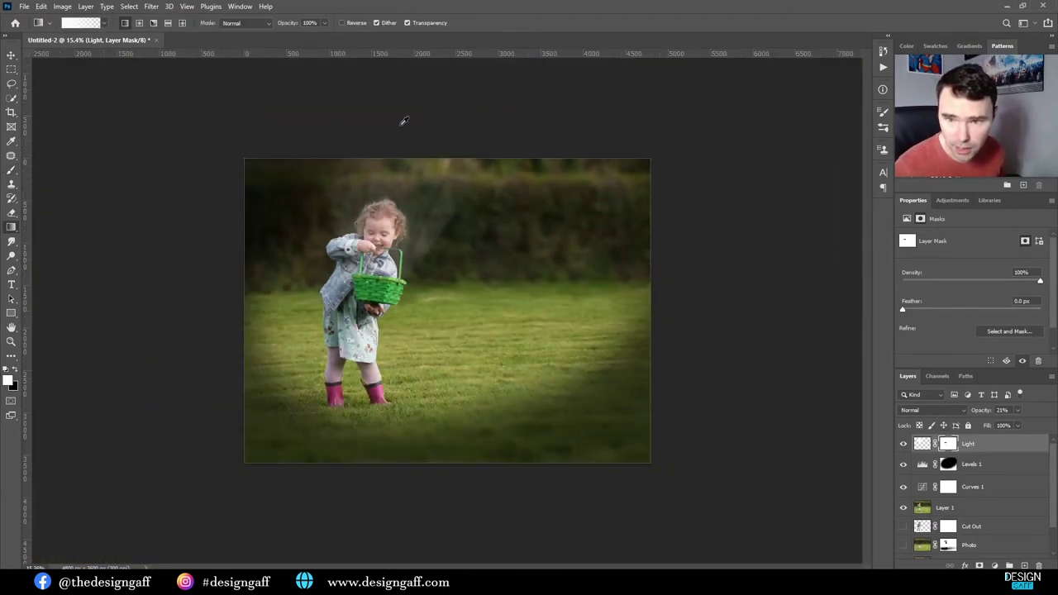
pyautogui.scroll(-1, 431, 100)
pyautogui.moveTo(429, 116); pyautogui.dragTo(398, 230)
pyautogui.moveTo(438, 147); pyautogui.dragTo(417, 239)
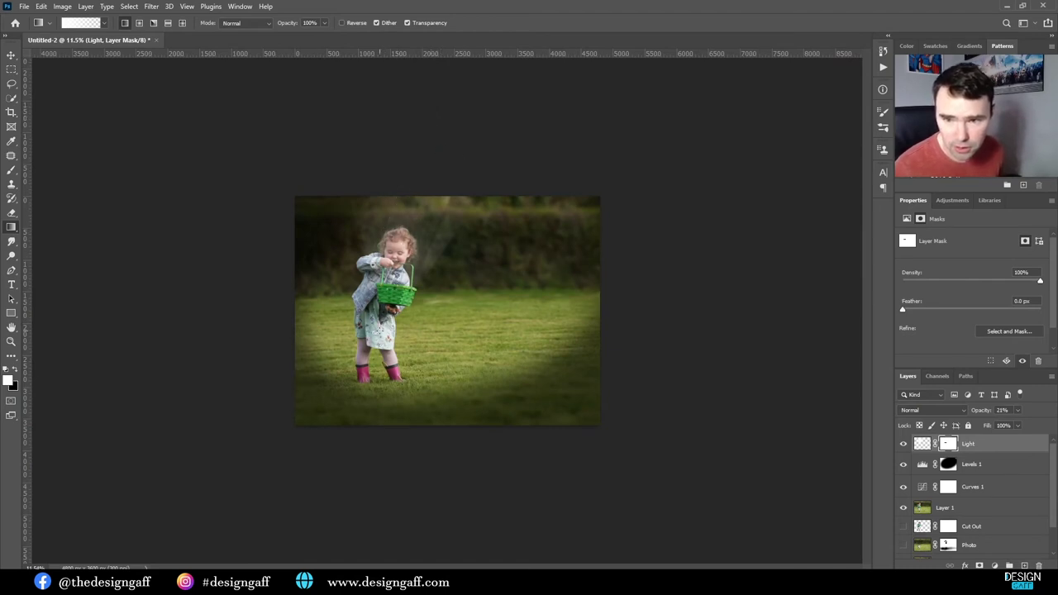
# Step: Fade the rays' upper ends with a black-to-transparent linear gradient on the Light mask, starting above the photo and running toward the basket
pyautogui.press('x')
pyautogui.moveTo(443, 133); pyautogui.dragTo(409, 232)
pyautogui.hotkey('ctrl', '+')
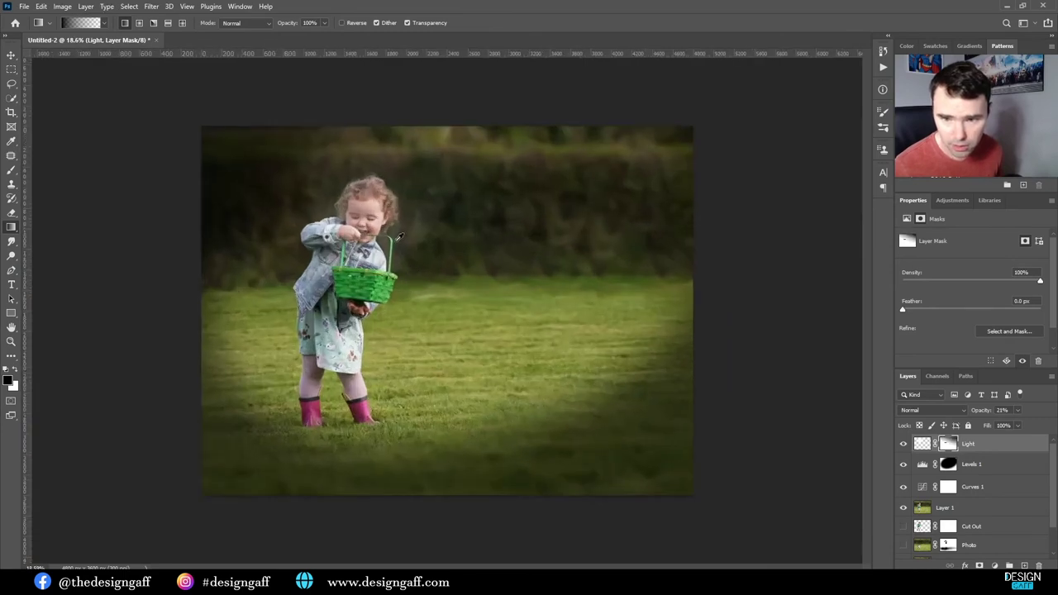
pyautogui.hotkey('ctrl', '-')
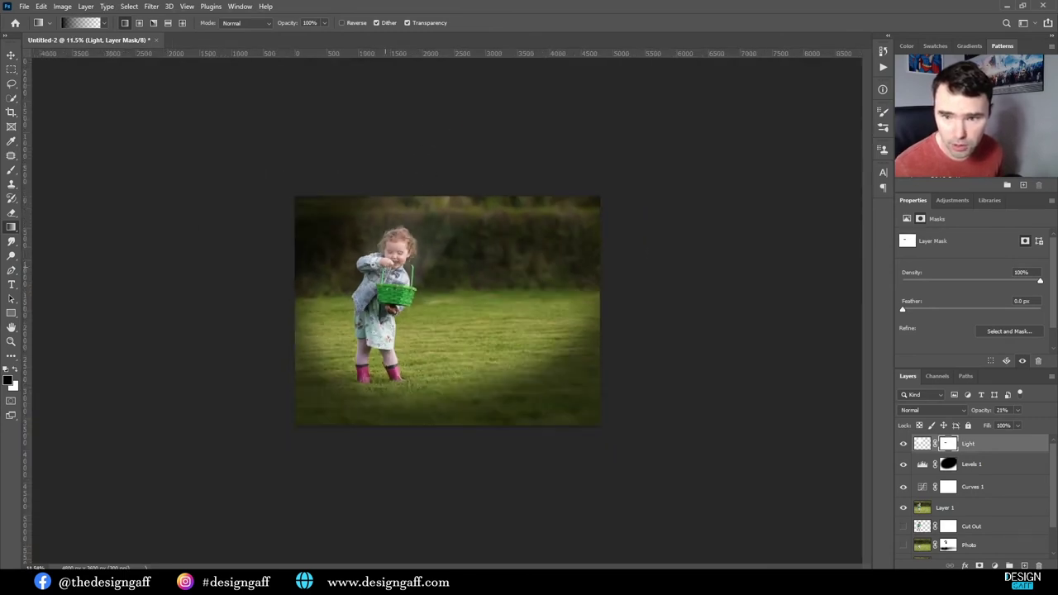
pyautogui.hotkey('ctrl', '+')
pyautogui.hotkey('ctrl', '-')
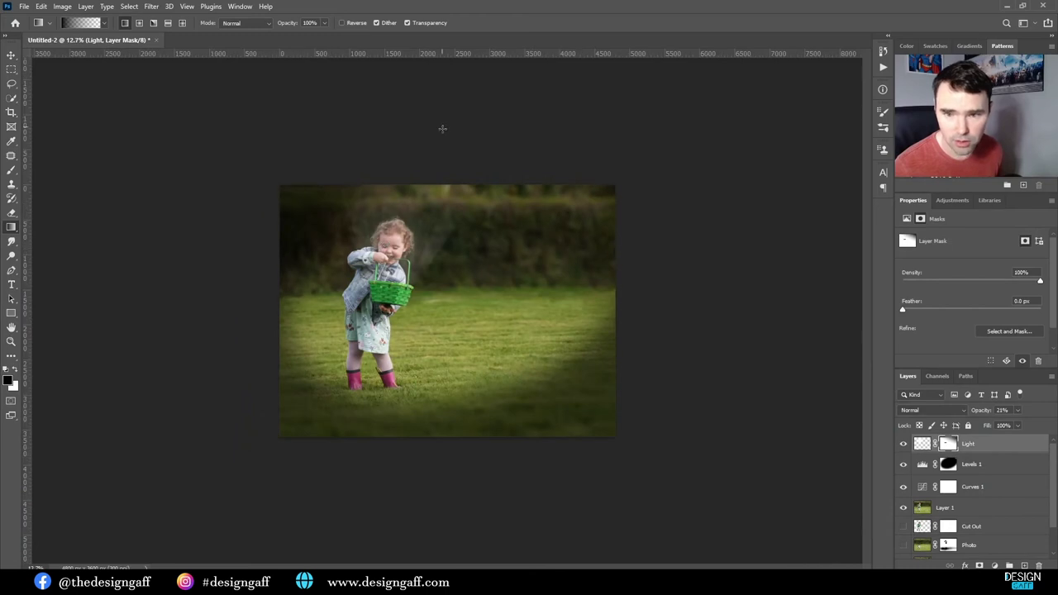
pyautogui.hotkey('ctrl', '+')
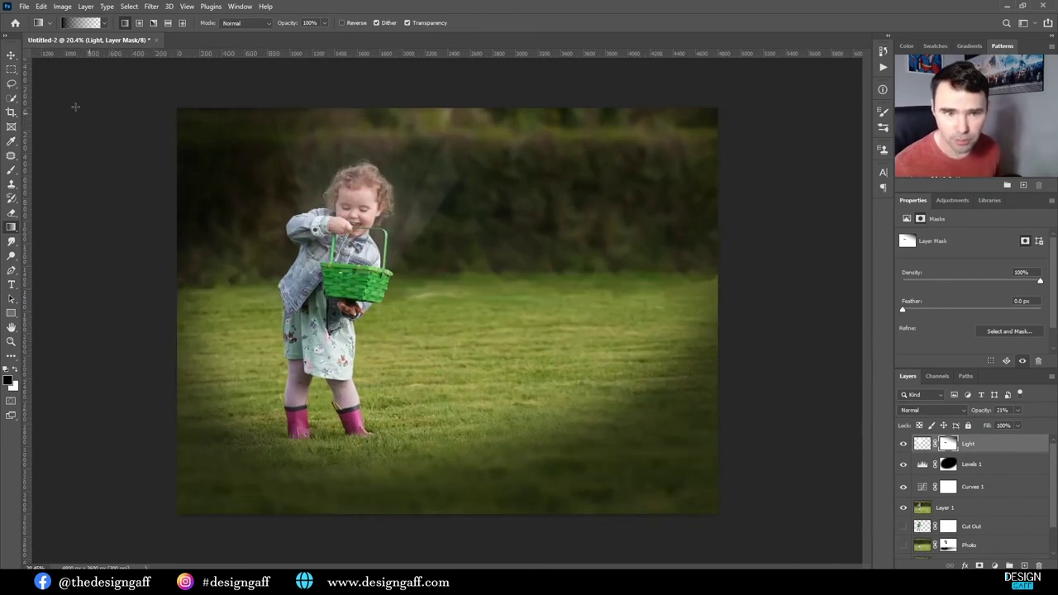
# Step: Switch to the Move tool, select the Light layer's content, and add a new empty layer above it
pyautogui.click(11, 56)
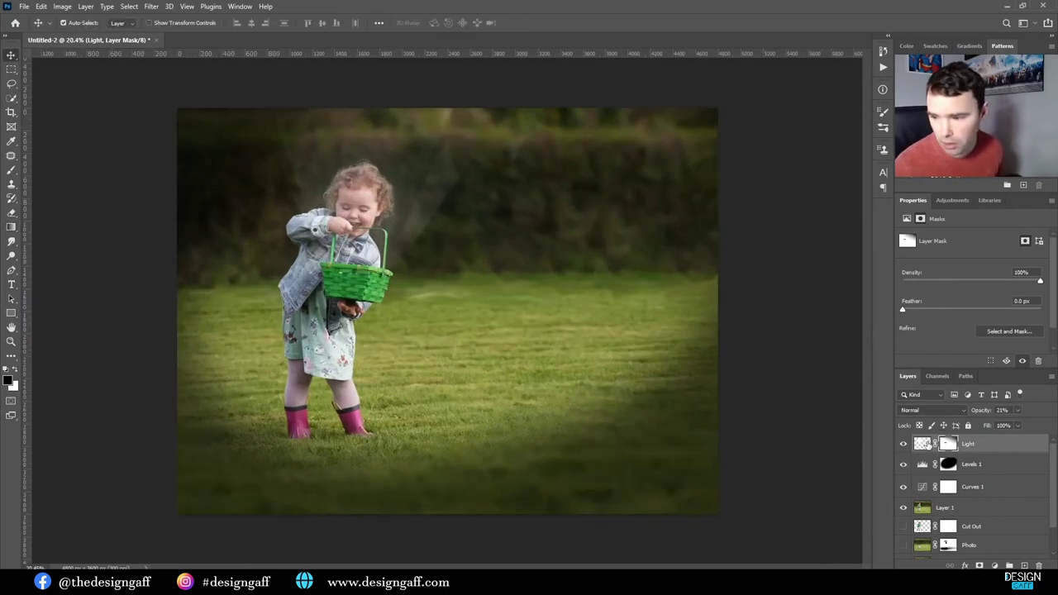
pyautogui.click(922, 443)
pyautogui.hotkey('ctrl', 'shift', 'alt', 'n')
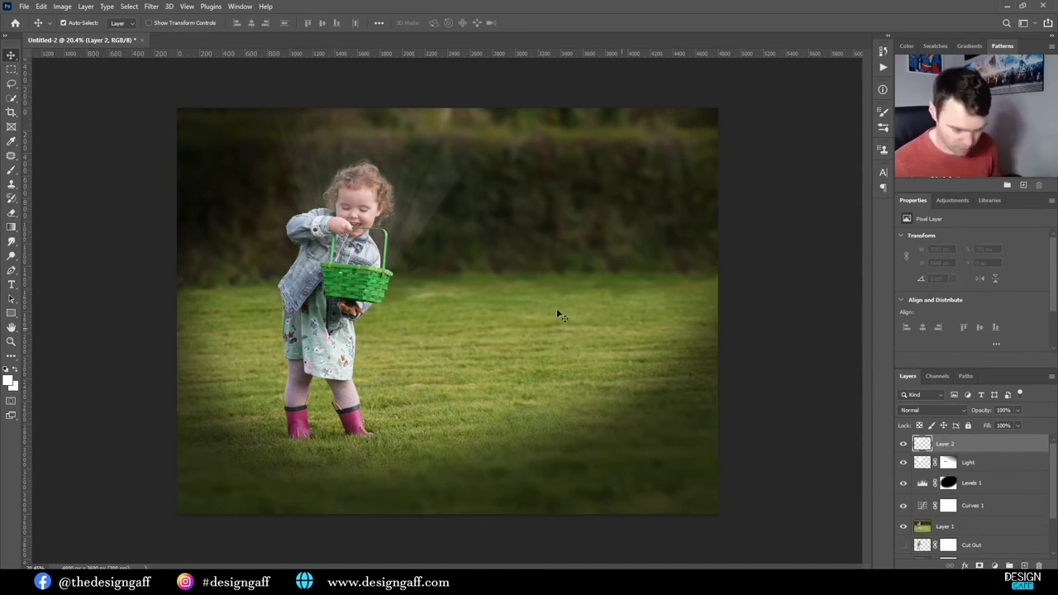
# Step: Choose the 1148 px star 4 brush from the Star Brushes set for painting on the new layer
pyautogui.press('b')
pyautogui.rightClick(364, 223)
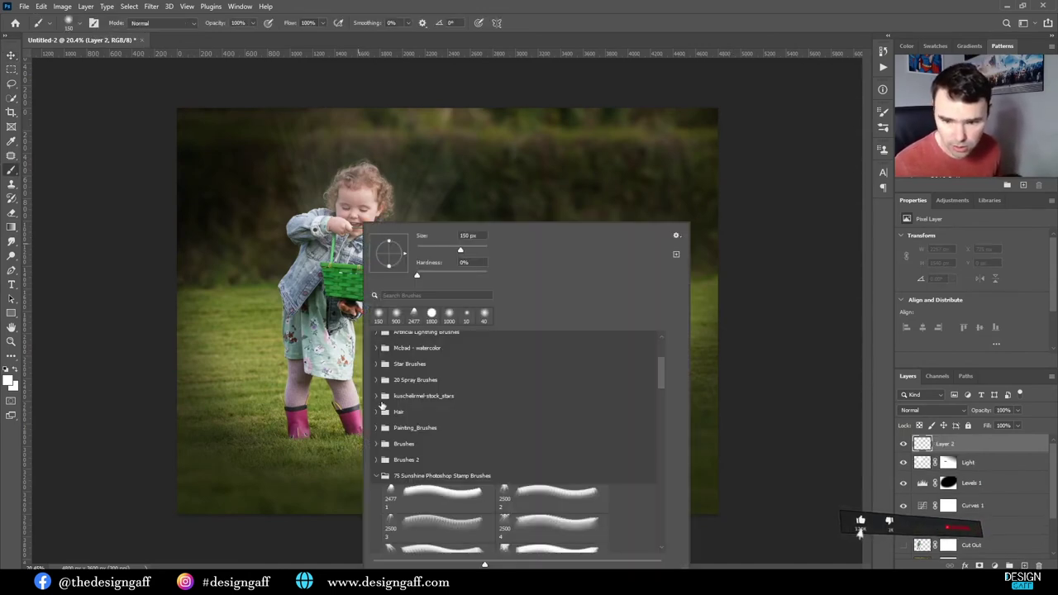
pyautogui.click(376, 478)
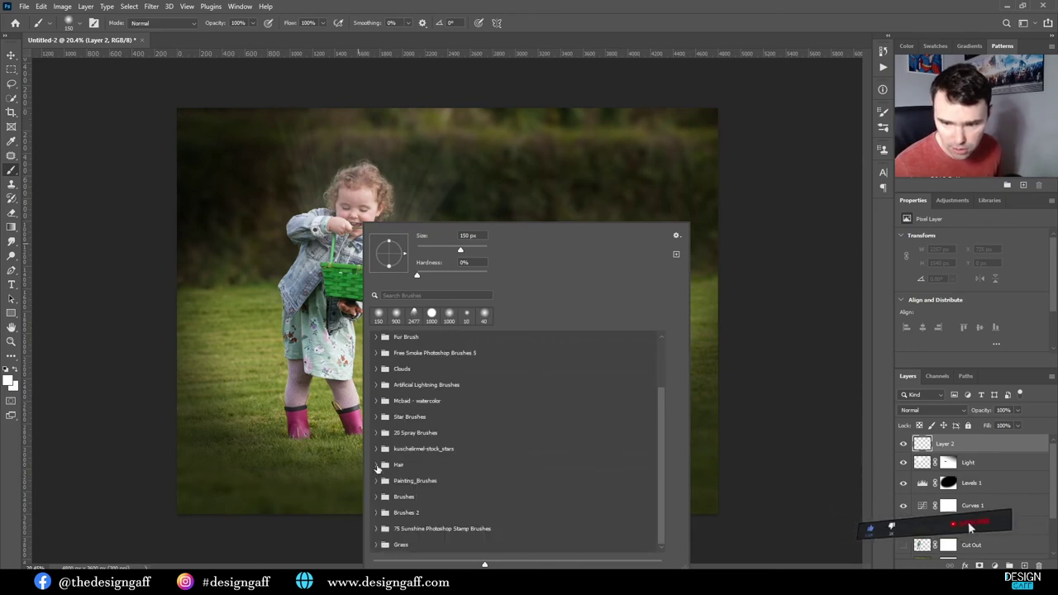
pyautogui.click(377, 417)
pyautogui.scroll(-1, 421, 447)
pyautogui.scroll(-1, 421, 447)
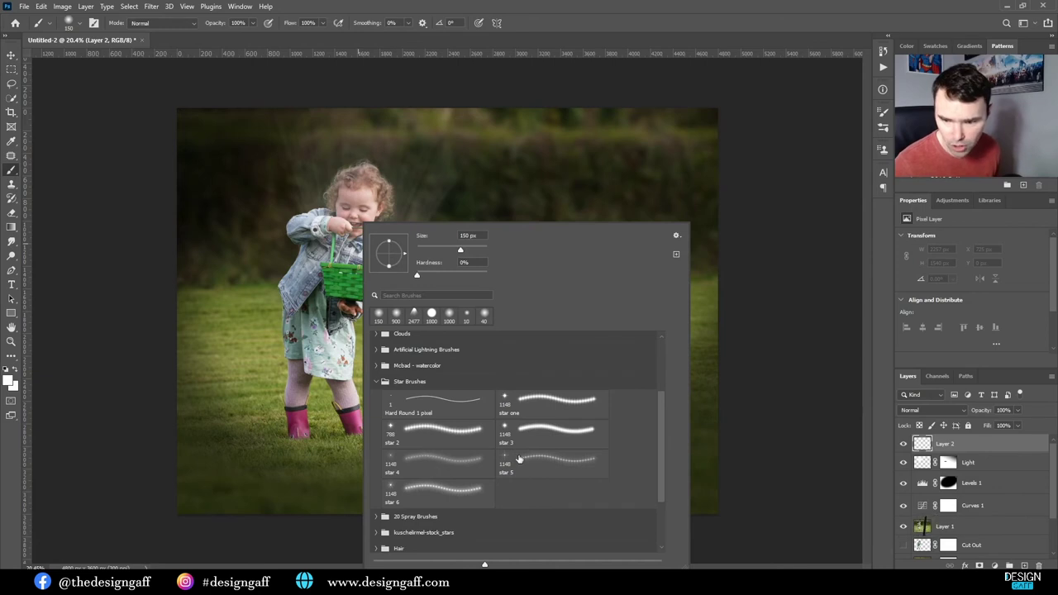
pyautogui.click(417, 464)
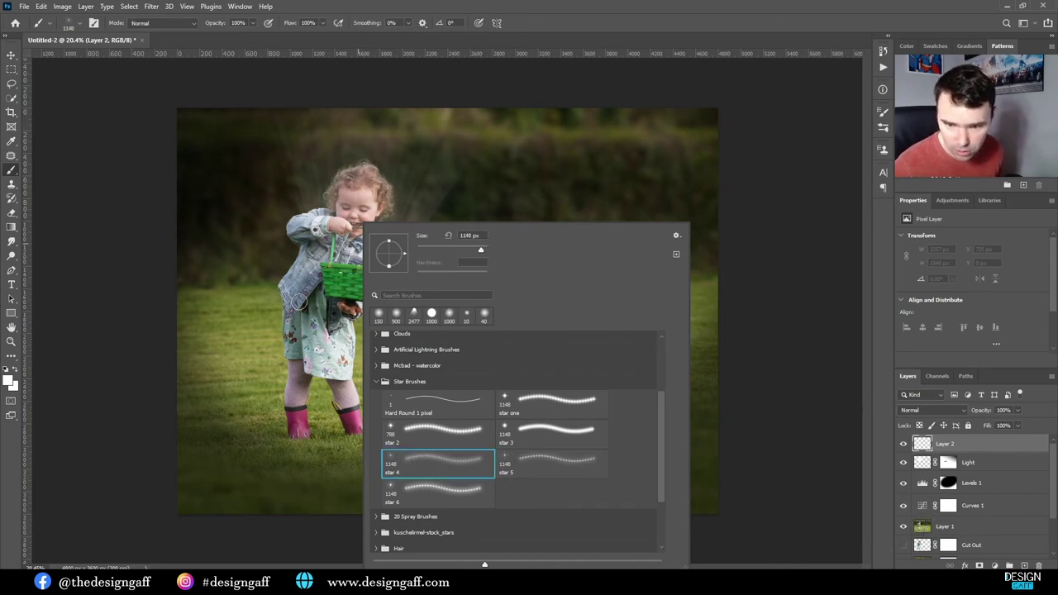
pyautogui.moveTo(285, 269)
pyautogui.mouseDown()
pyautogui.moveTo(343, 199)
pyautogui.moveTo(383, 173)
pyautogui.moveTo(409, 225)
pyautogui.mouseUp()
pyautogui.hotkey('ctrl', 'z')
pyautogui.hotkey('ctrl', 'z')
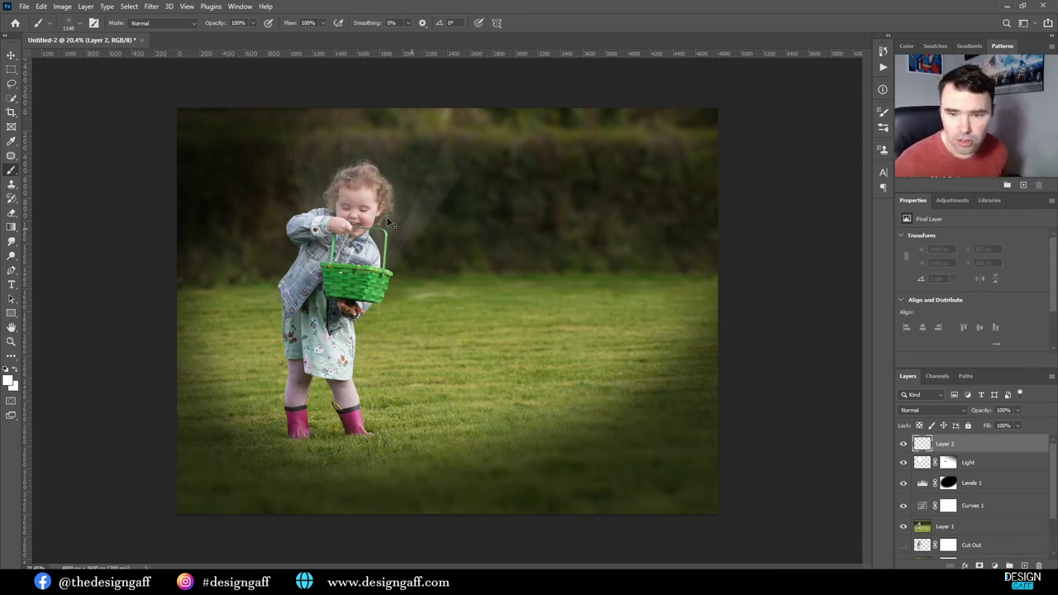
# Step: Reduce the star 4 brush to 250 px and enable Scattering with a 412% scatter and a count of 1
pyautogui.press('[')
pyautogui.press('[')
pyautogui.press('[')
pyautogui.press('[')
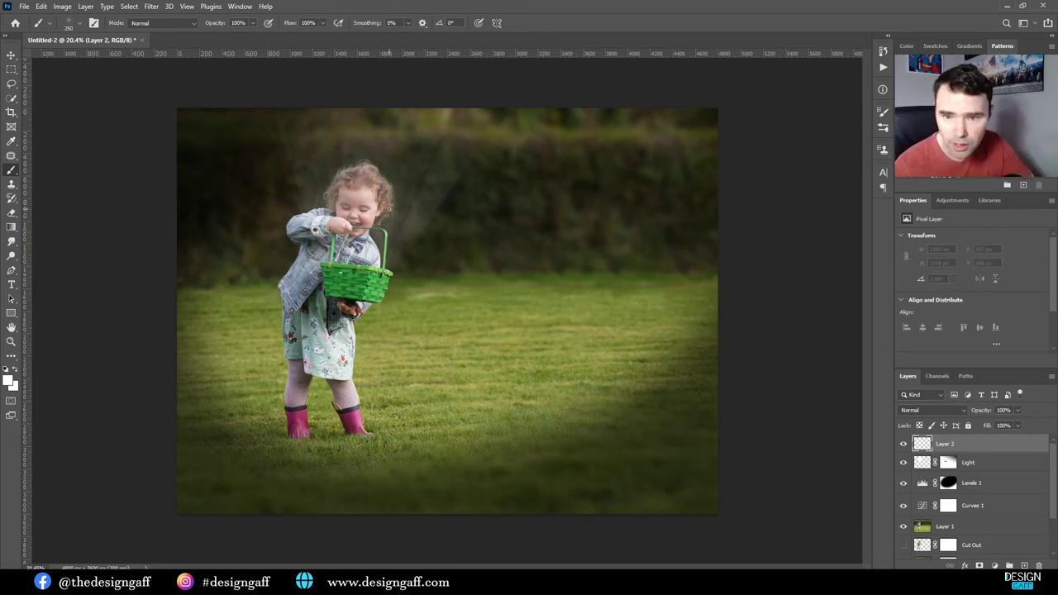
pyautogui.click(80, 25)
pyautogui.click(93, 23)
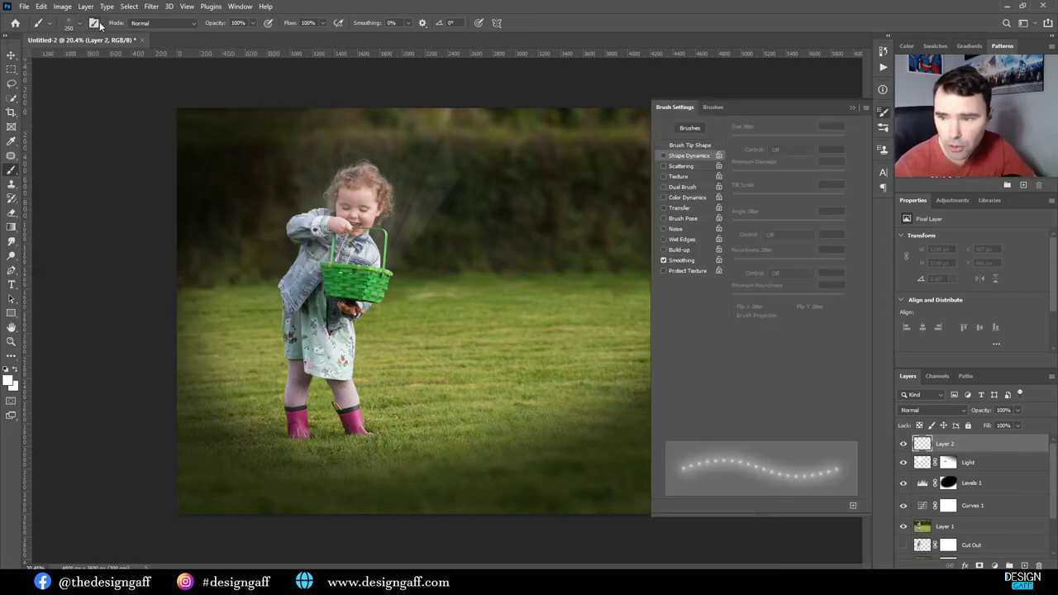
pyautogui.click(674, 166)
pyautogui.moveTo(735, 138); pyautogui.dragTo(767, 134)
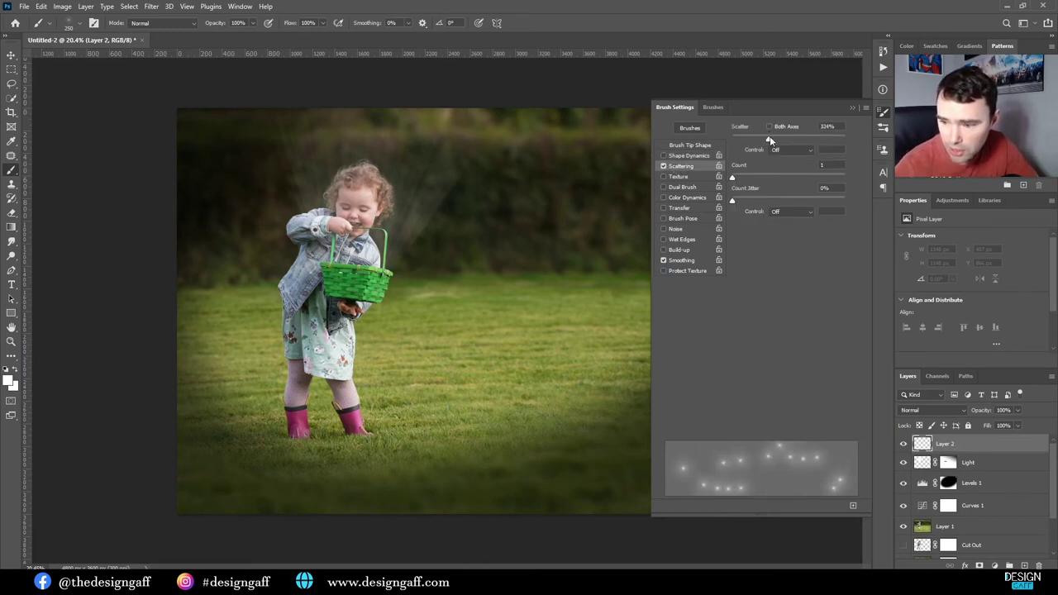
pyautogui.moveTo(768, 141)
pyautogui.mouseDown()
pyautogui.moveTo(751, 138)
pyautogui.moveTo(794, 135)
pyautogui.moveTo(778, 139)
pyautogui.mouseUp()
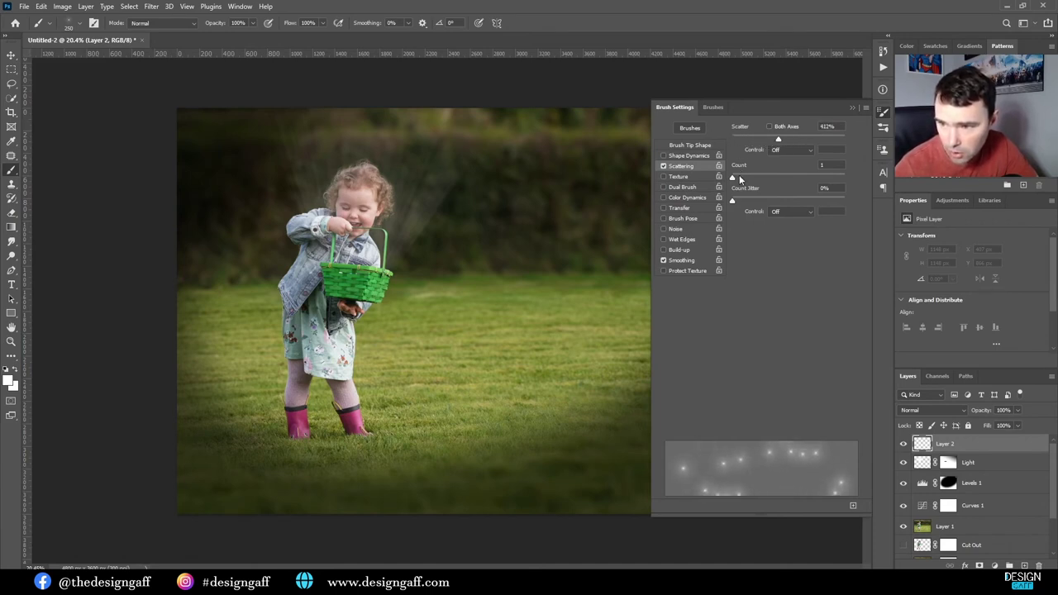
pyautogui.moveTo(736, 180)
pyautogui.mouseDown()
pyautogui.moveTo(750, 176)
pyautogui.moveTo(734, 180)
pyautogui.mouseUp()
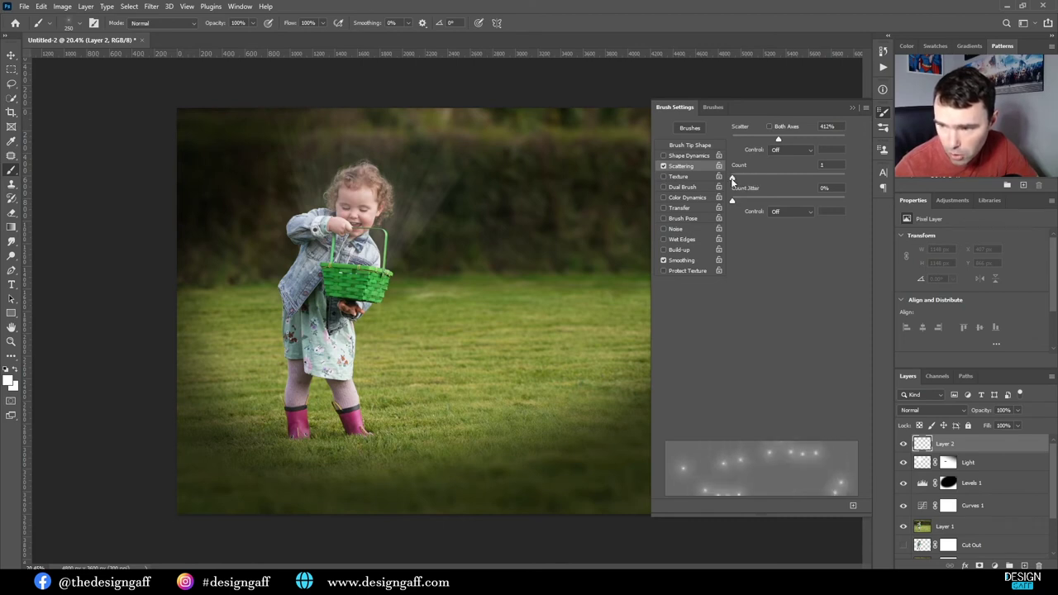
# Step: Enable Shape Dynamics for the star brush with 100% angle jitter and 30% size jitter
pyautogui.click(684, 155)
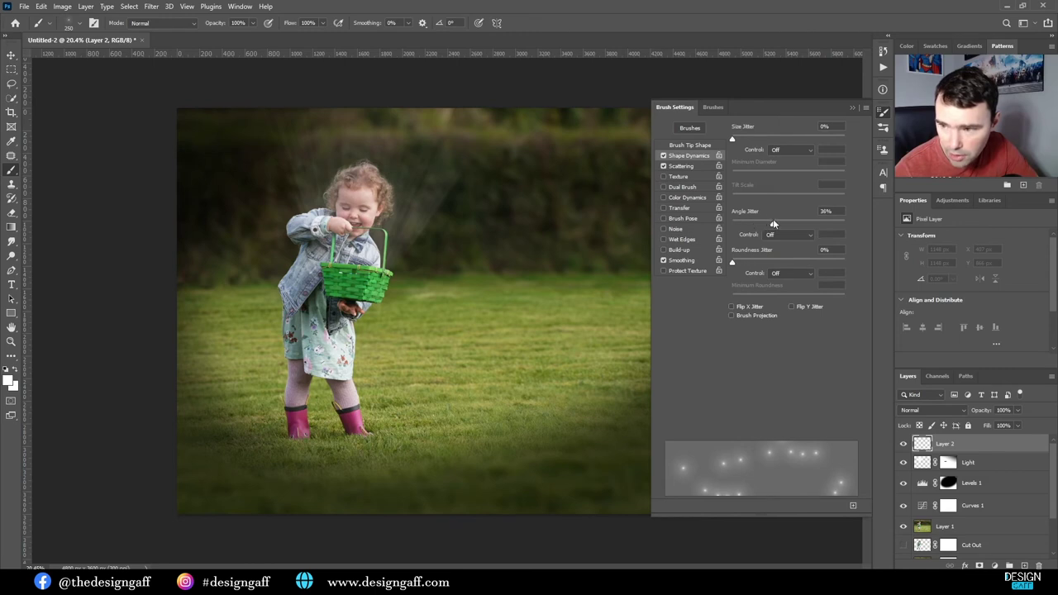
pyautogui.moveTo(793, 223); pyautogui.dragTo(867, 227)
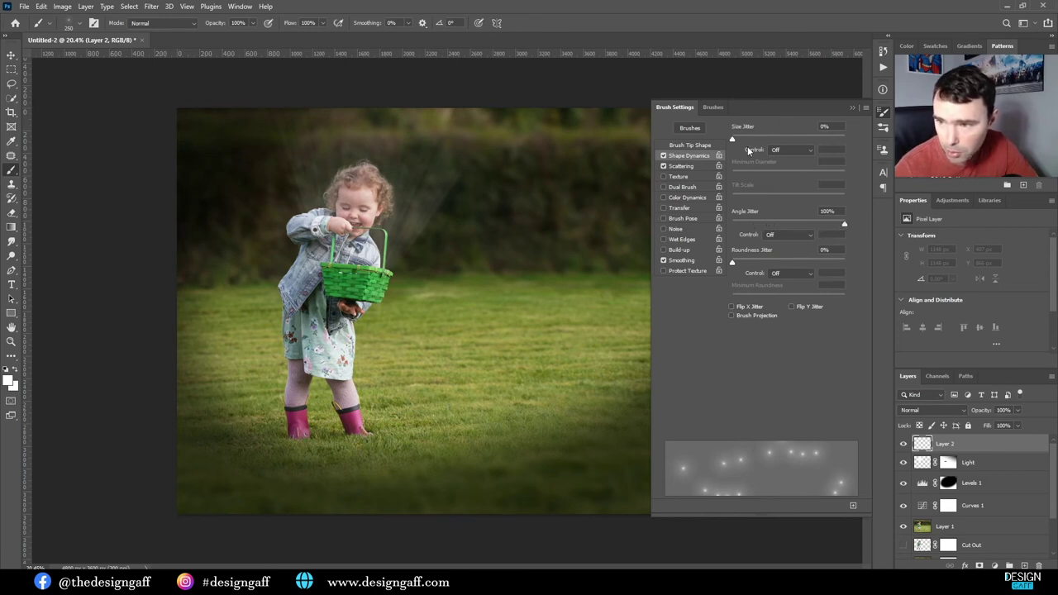
pyautogui.moveTo(734, 137); pyautogui.dragTo(764, 137)
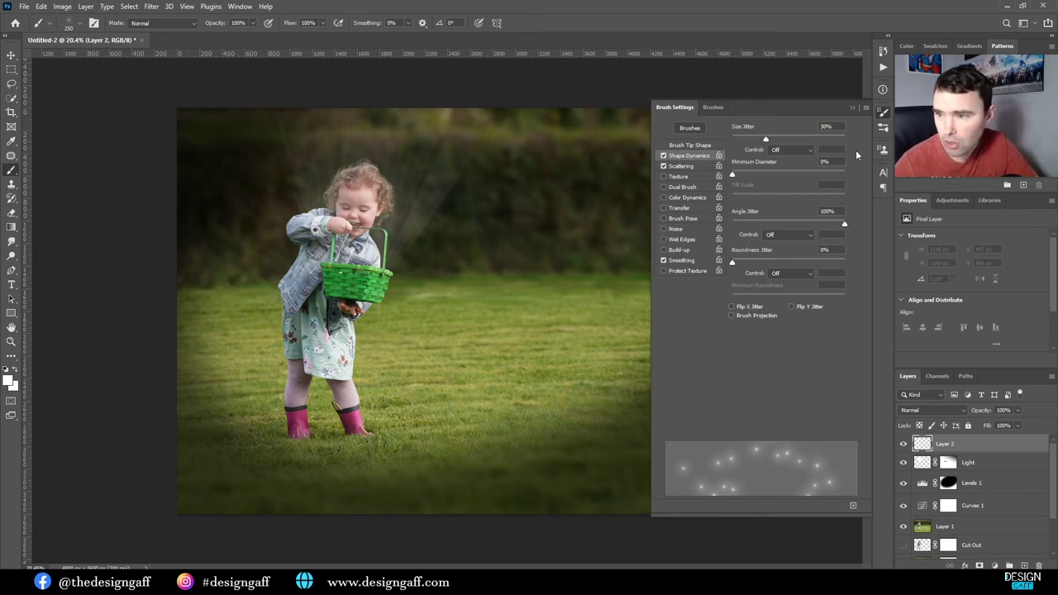
pyautogui.click(851, 108)
# Step: Rename the new empty top layer as Stars
pyautogui.doubleClick(948, 444)
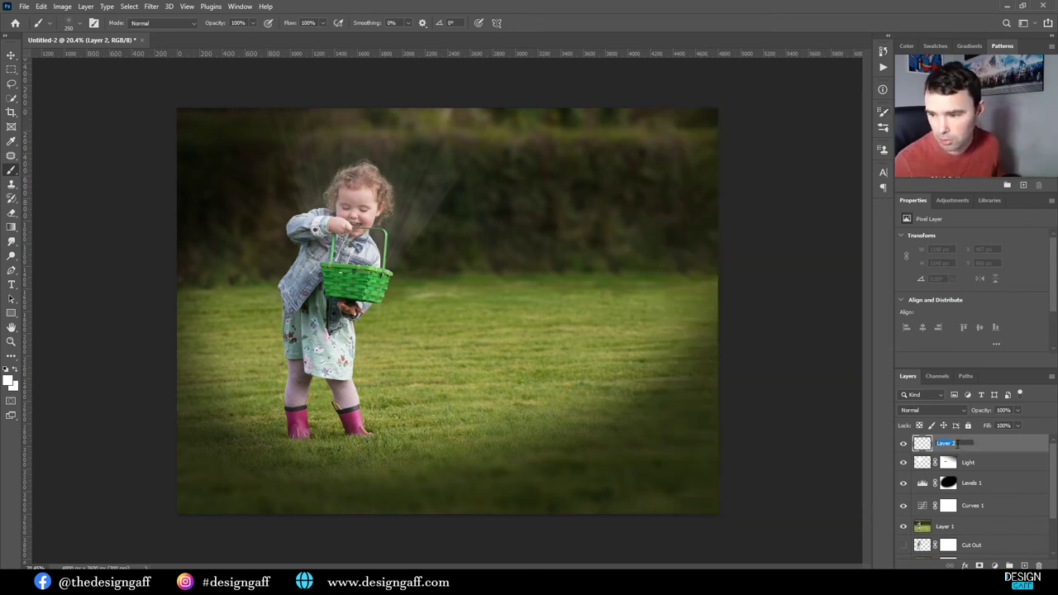
pyautogui.write('Stars')
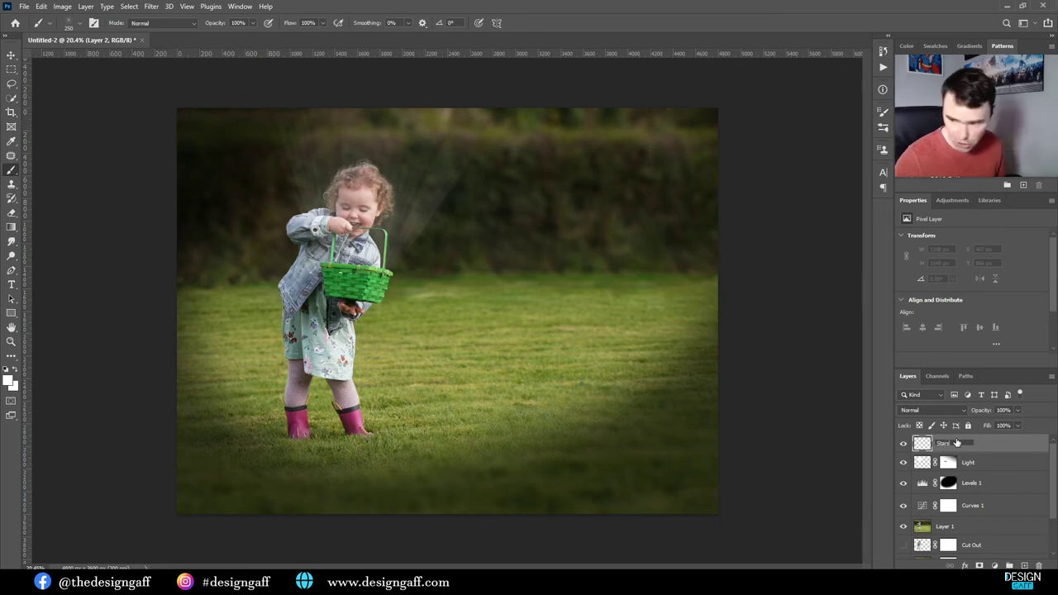
pyautogui.press('Return')
# Step: Paint scattered white stars around the girl's head and across the photo's upper edge toward its right corner
pyautogui.scroll(2, 443, 304)
pyautogui.scroll(-1, 443, 303)
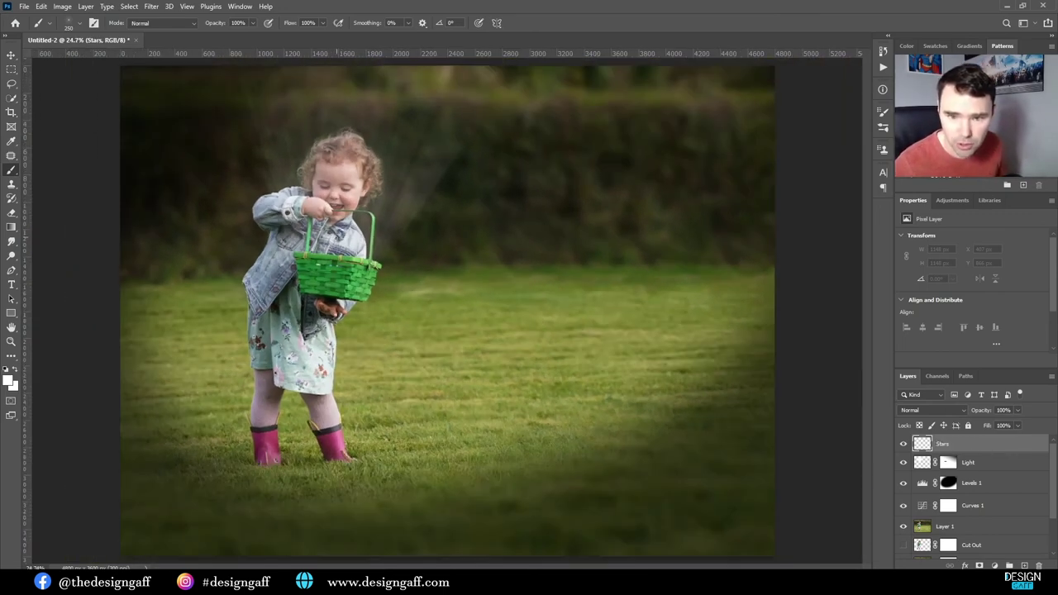
pyautogui.moveTo(318, 147)
pyautogui.mouseDown()
pyautogui.moveTo(368, 116)
pyautogui.moveTo(431, 178)
pyautogui.mouseUp()
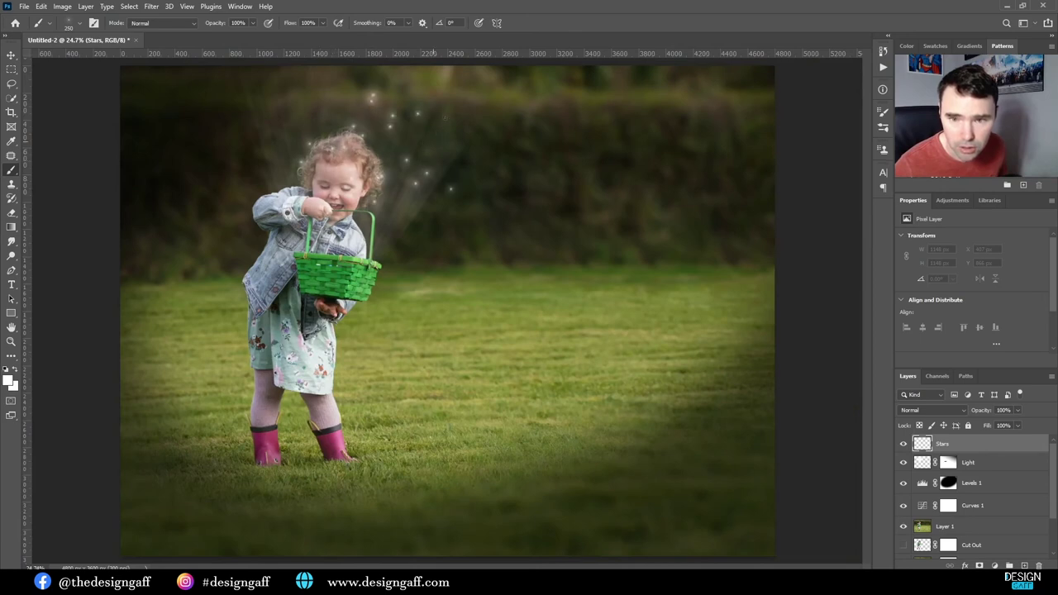
pyautogui.moveTo(431, 116); pyautogui.dragTo(475, 120)
pyautogui.moveTo(337, 123); pyautogui.dragTo(291, 75)
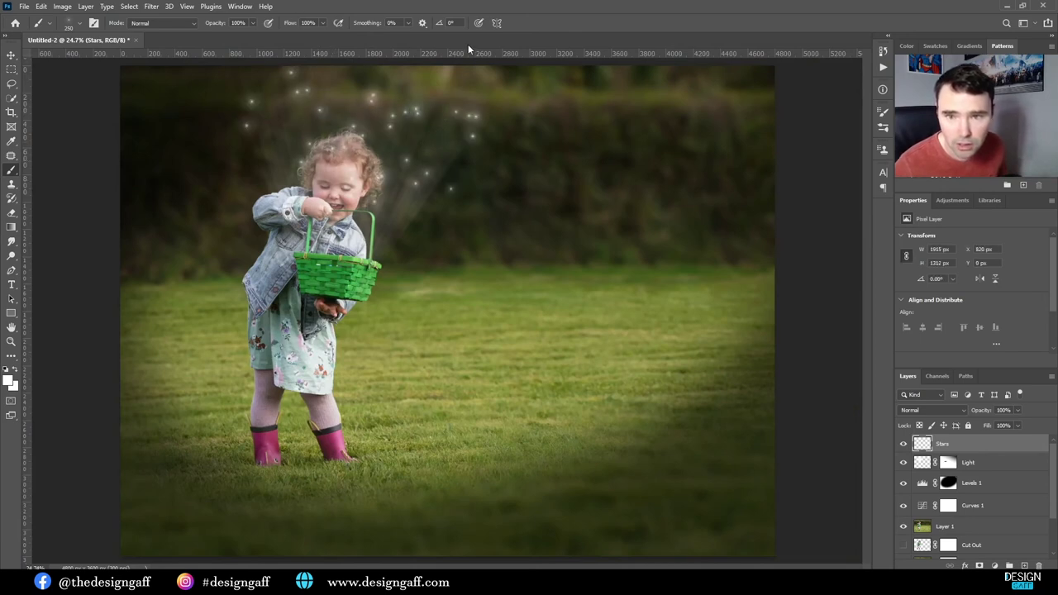
pyautogui.moveTo(460, 104); pyautogui.dragTo(458, 72)
pyautogui.moveTo(531, 95); pyautogui.dragTo(698, 76)
pyautogui.moveTo(536, 64)
pyautogui.mouseDown()
pyautogui.moveTo(414, 111)
pyautogui.moveTo(490, 95)
pyautogui.moveTo(468, 115)
pyautogui.mouseUp()
pyautogui.moveTo(758, 81); pyautogui.dragTo(771, 73)
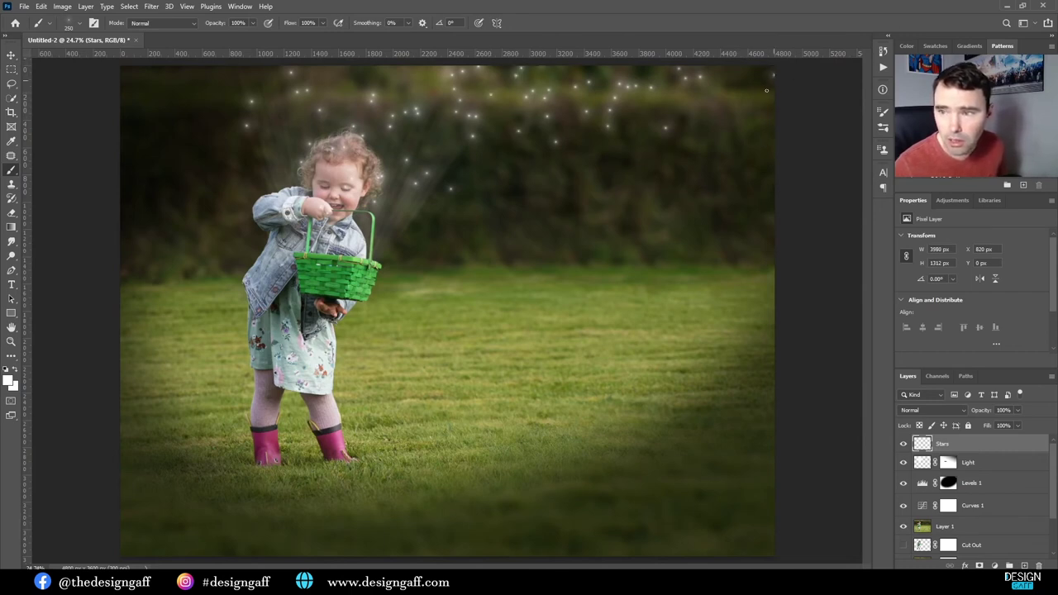
pyautogui.click(717, 104)
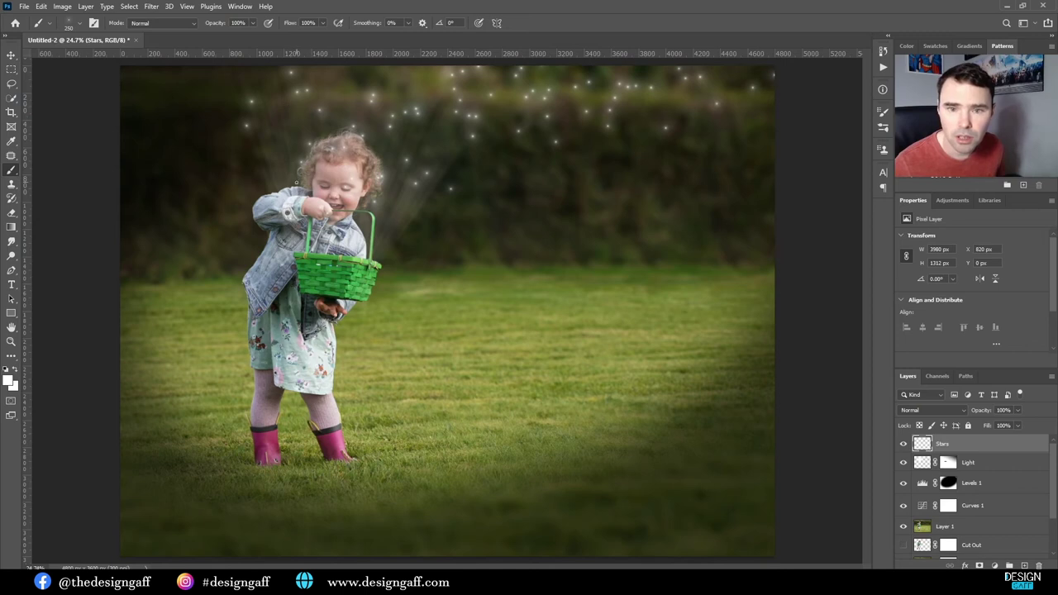
pyautogui.click(289, 169)
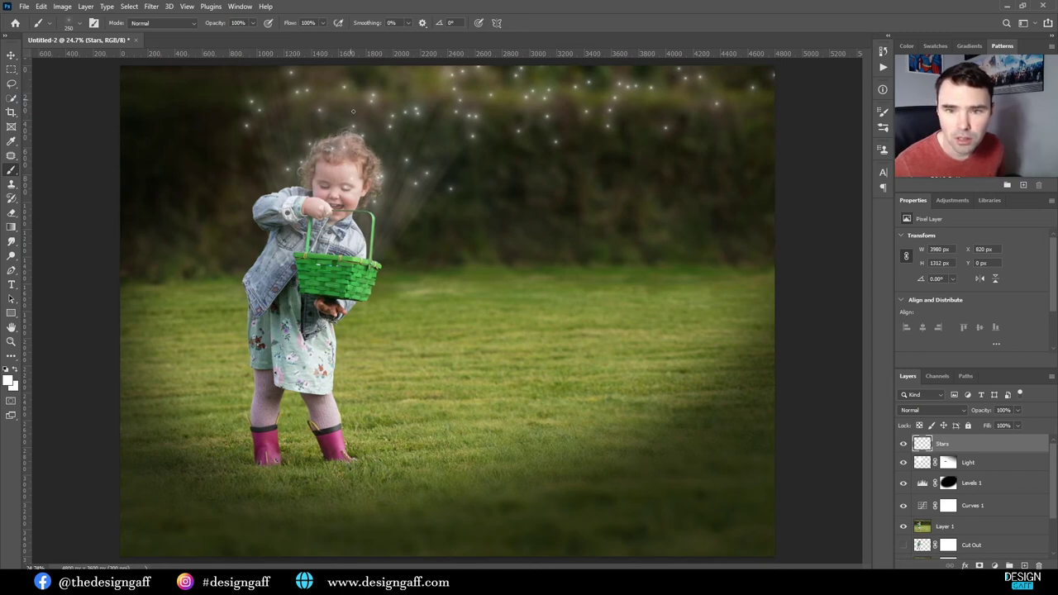
# Step: Switch to the star 2 brush at 127 px and enable Scattering with a 1000% scatter
pyautogui.rightClick(387, 225)
pyautogui.click(468, 435)
pyautogui.click(496, 250)
pyautogui.moveTo(487, 252); pyautogui.dragTo(486, 250)
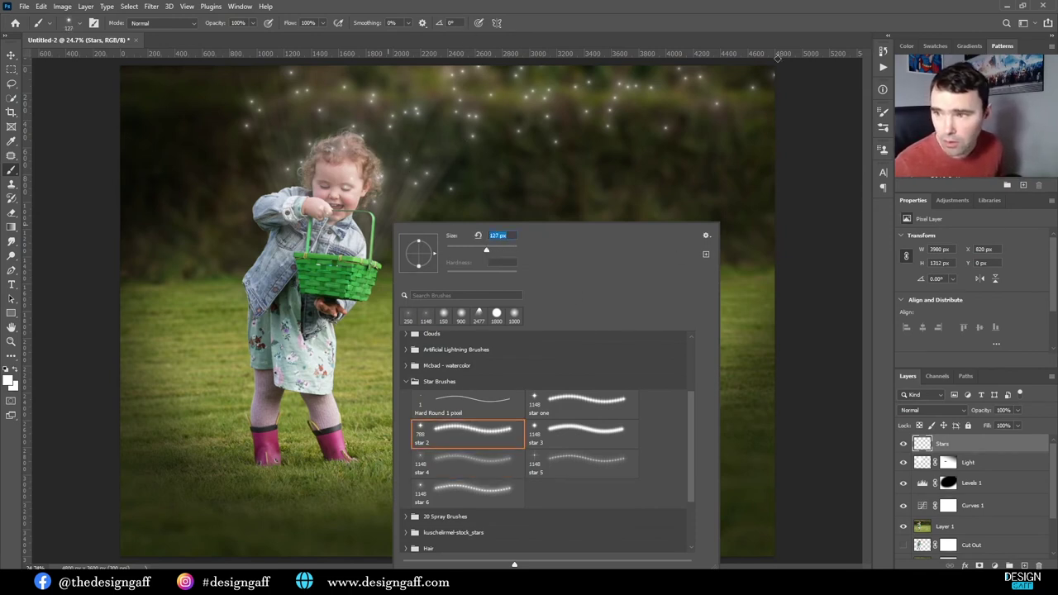
pyautogui.click(94, 24)
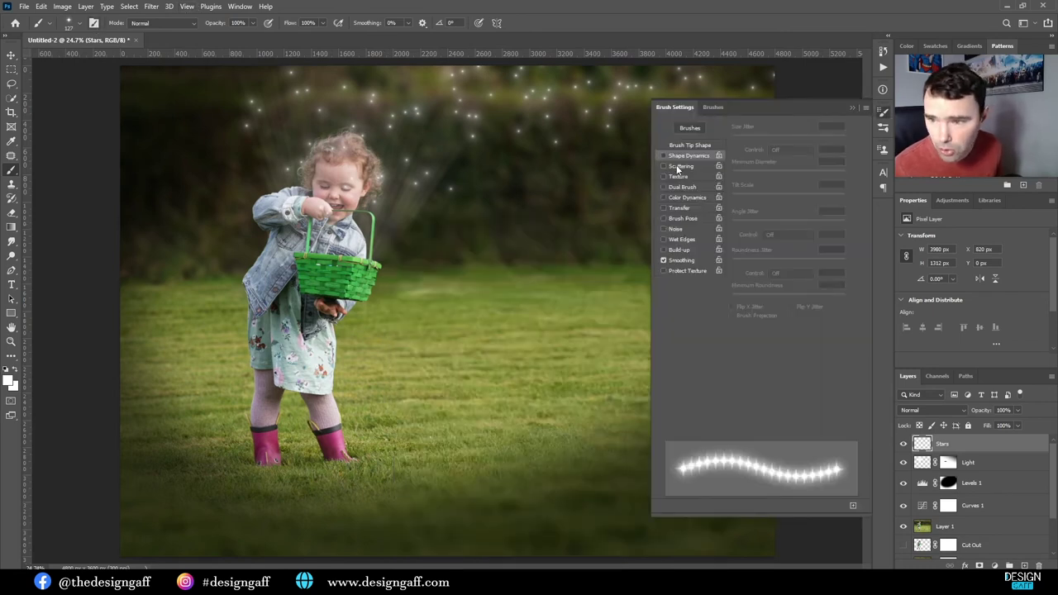
pyautogui.click(680, 166)
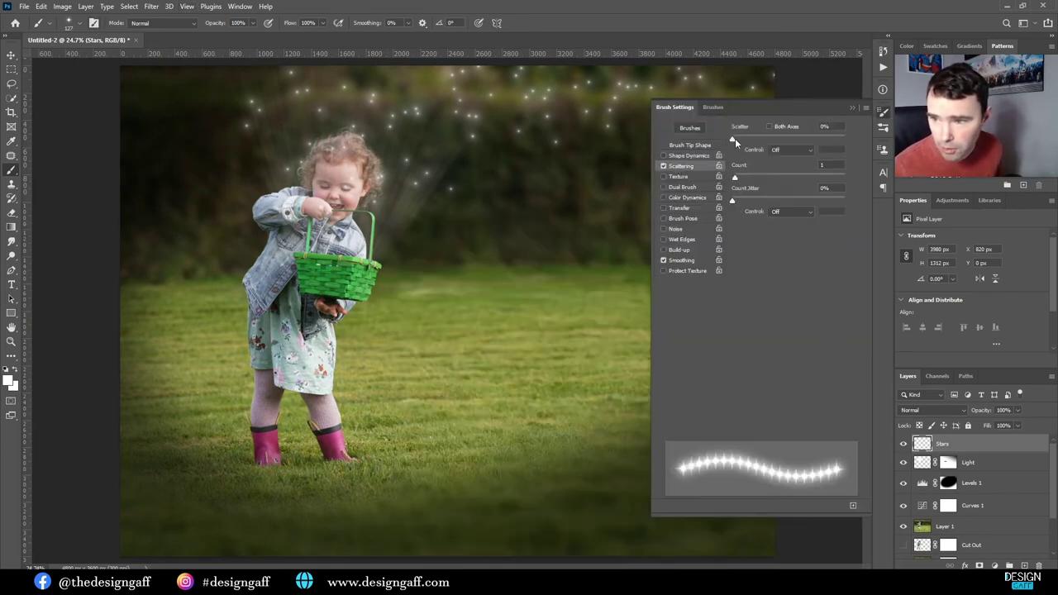
pyautogui.moveTo(732, 139); pyautogui.dragTo(891, 120)
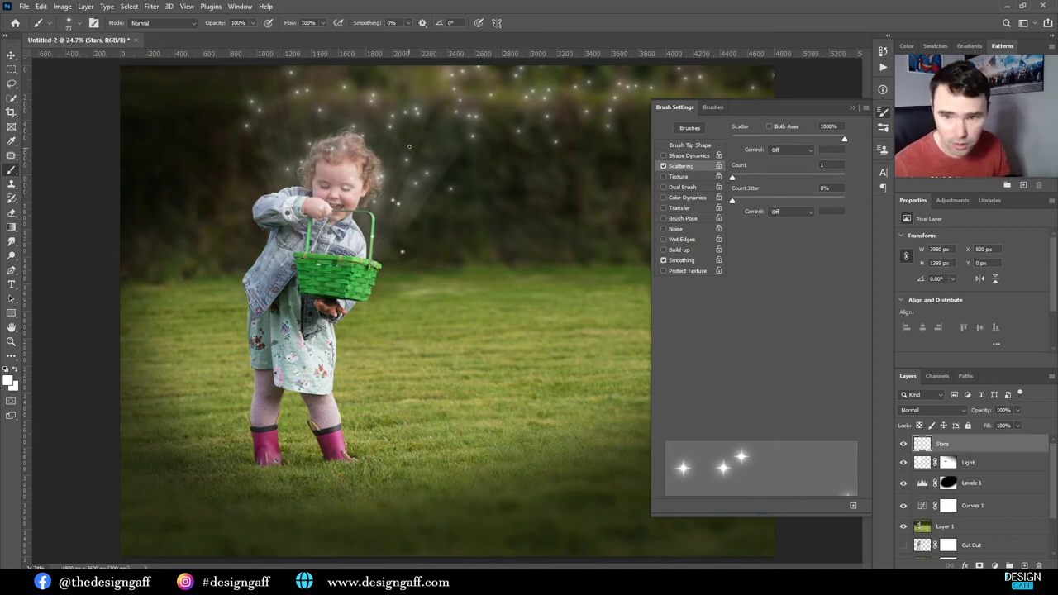
pyautogui.hotkey('ctrl', '-')
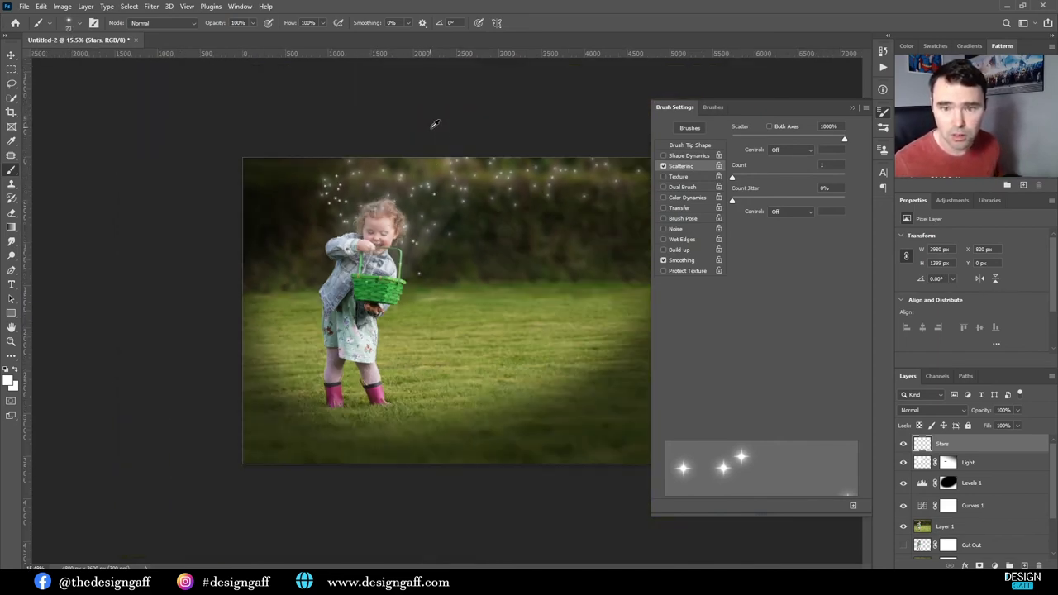
pyautogui.scroll(-2, 454, 115)
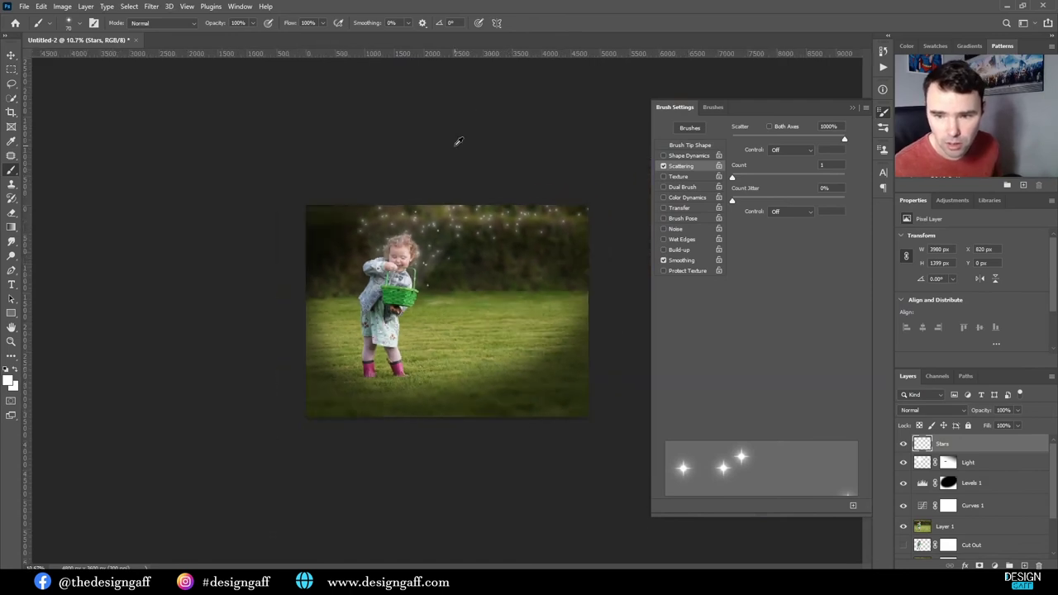
pyautogui.scroll(1, 362, 209)
pyautogui.scroll(2, 579, 215)
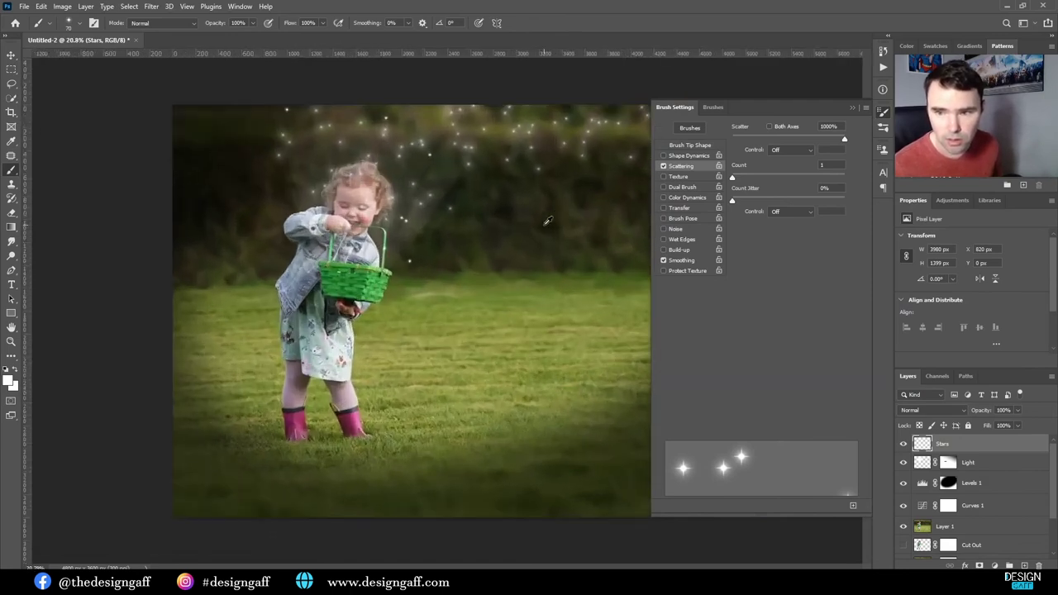
# Step: Add a mask to the Stars layer and fade the stars toward the photo's right and upper edges with black-to-transparent linear gradients
pyautogui.scroll(-3, 547, 220)
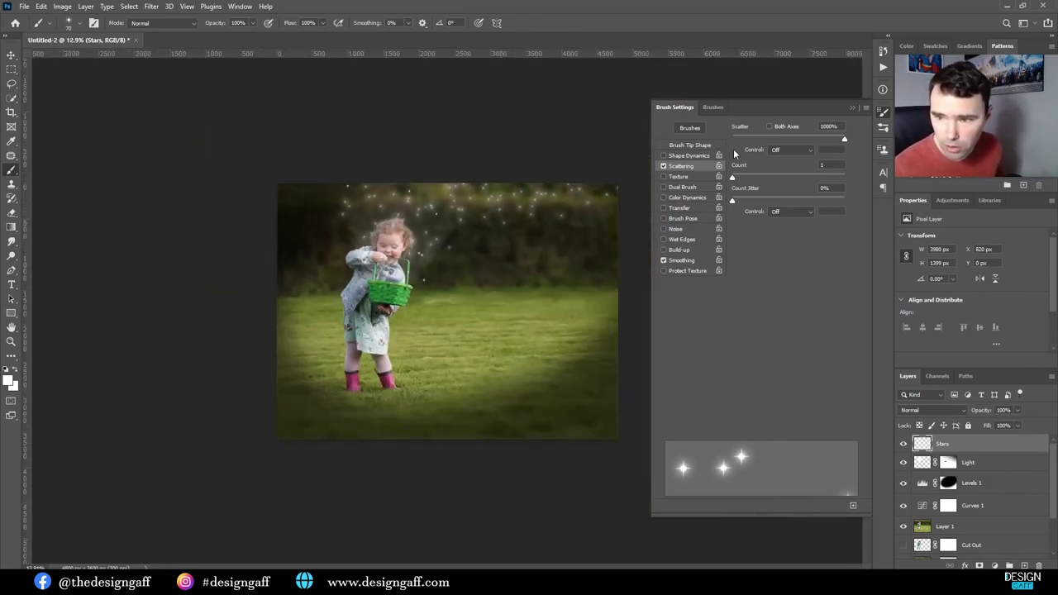
pyautogui.click(854, 109)
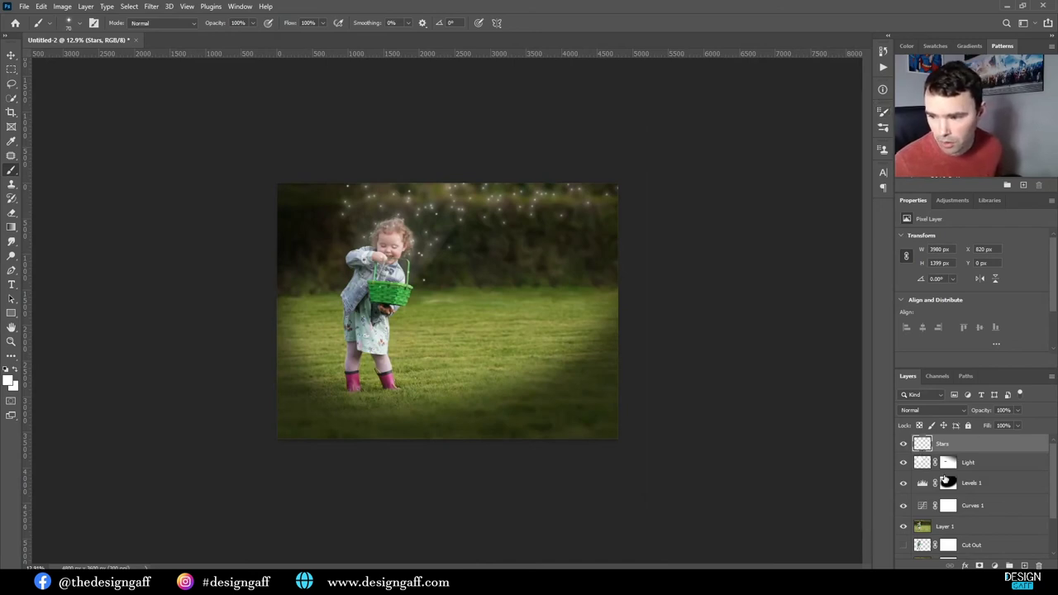
pyautogui.click(979, 566)
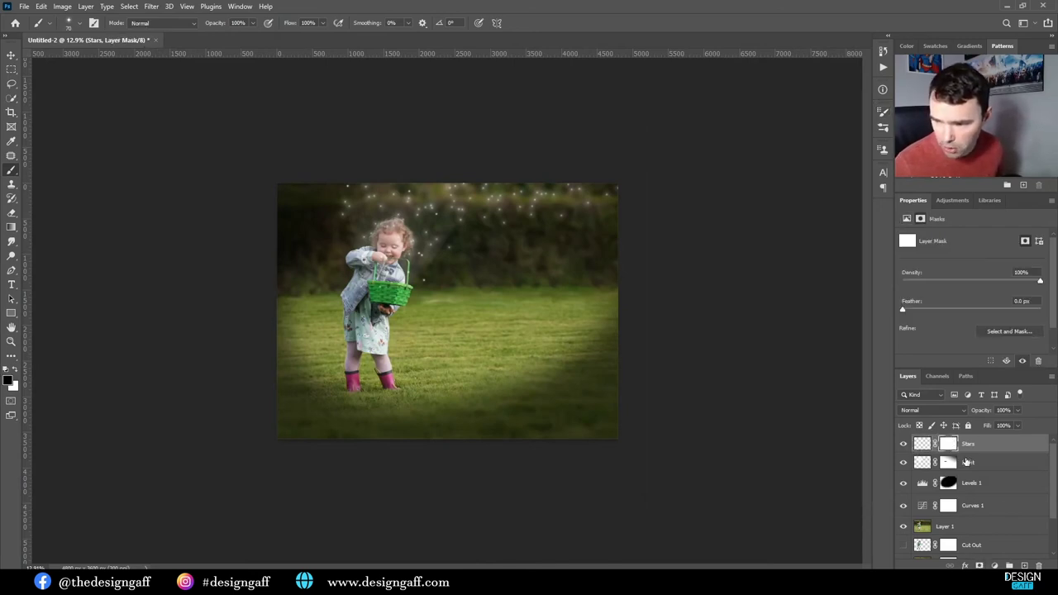
pyautogui.press('g')
pyautogui.scroll(2, 614, 181)
pyautogui.scroll(-2, 507, 194)
pyautogui.moveTo(488, 219); pyautogui.dragTo(672, 190)
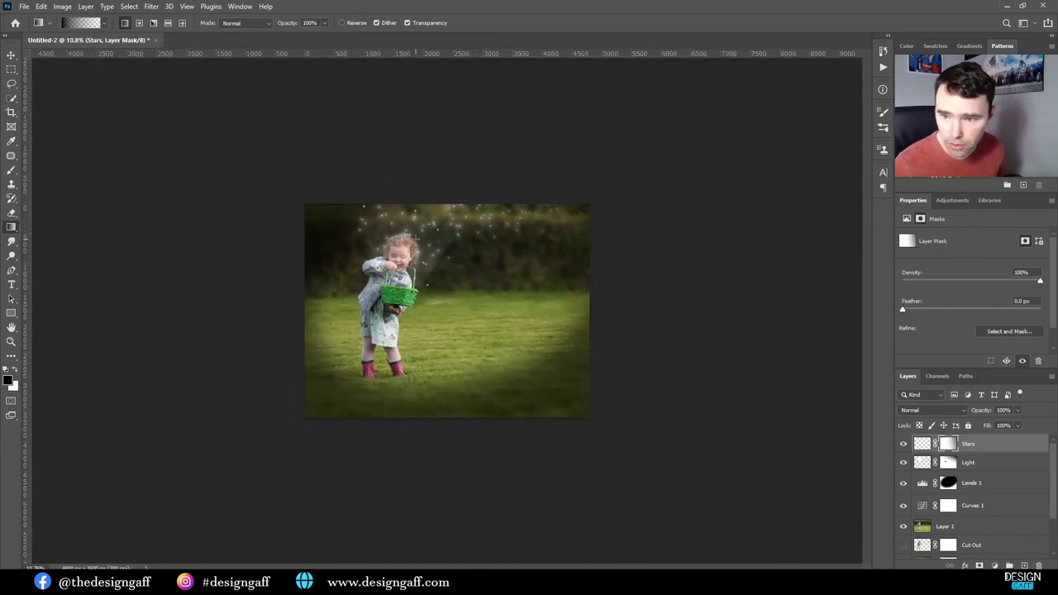
pyautogui.scroll(-1, 430, 140)
pyautogui.moveTo(436, 147); pyautogui.dragTo(414, 256)
pyautogui.scroll(3, 449, 233)
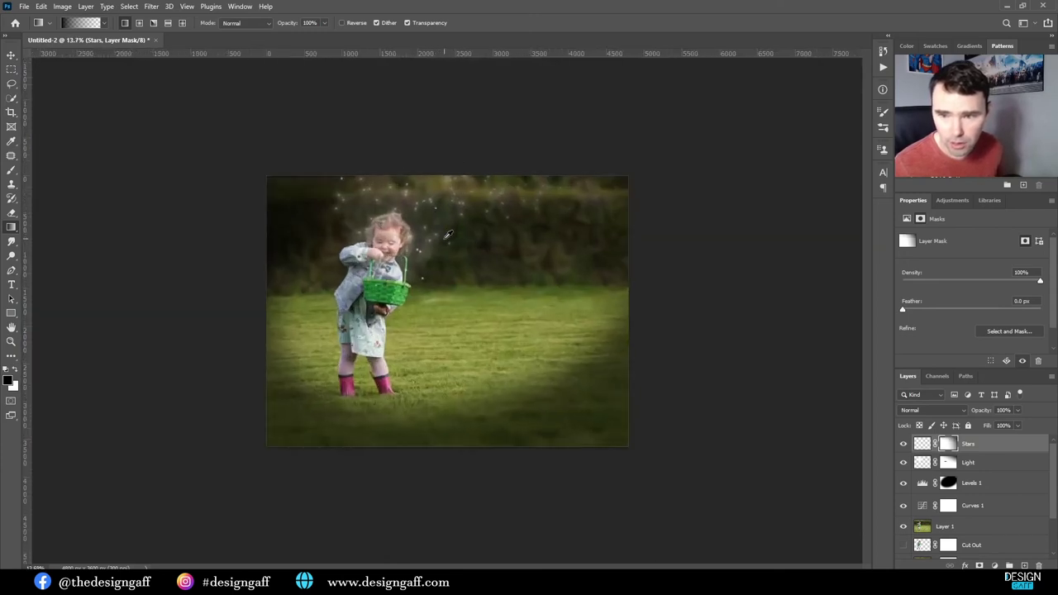
pyautogui.scroll(1, 373, 265)
pyautogui.scroll(-1, 366, 285)
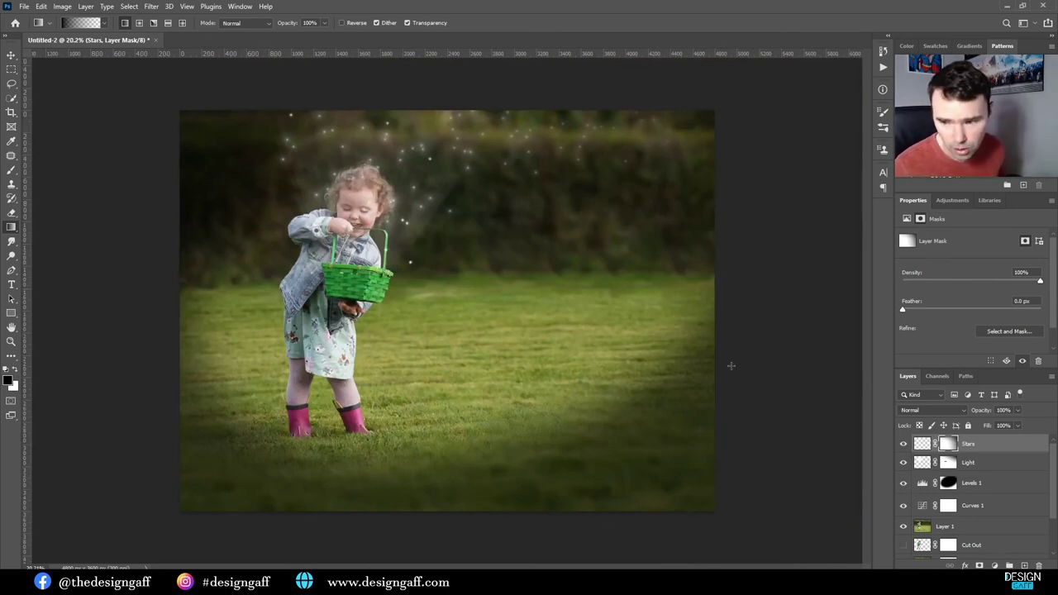
# Step: Stamp all visible layers into a new layer above Stars and convert it to a smart object
pyautogui.click(920, 444)
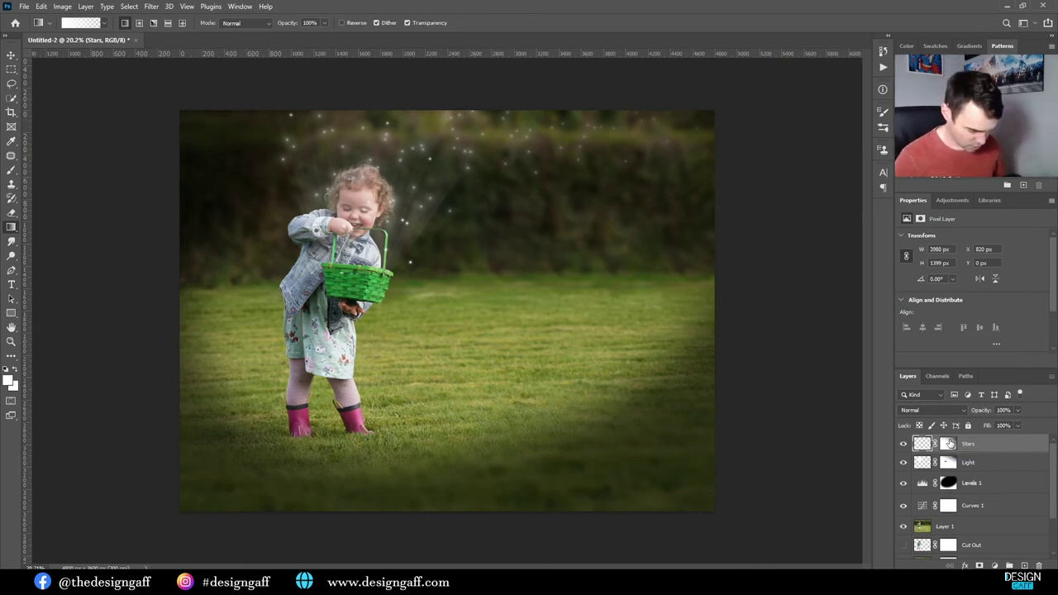
pyautogui.hotkey('ctrl', 'shift', 'alt', 'e')
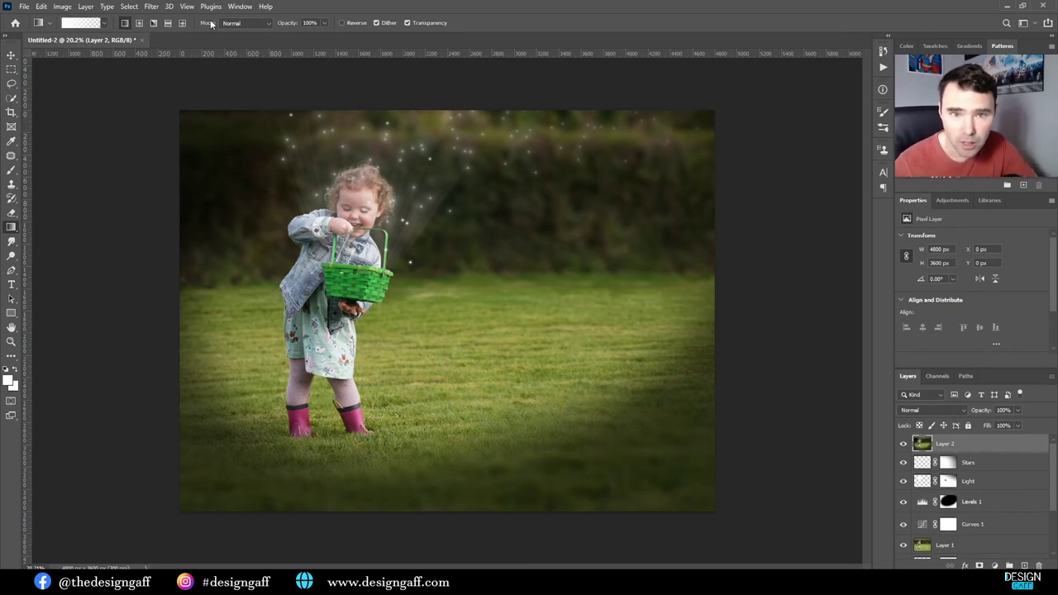
pyautogui.rightClick(955, 446)
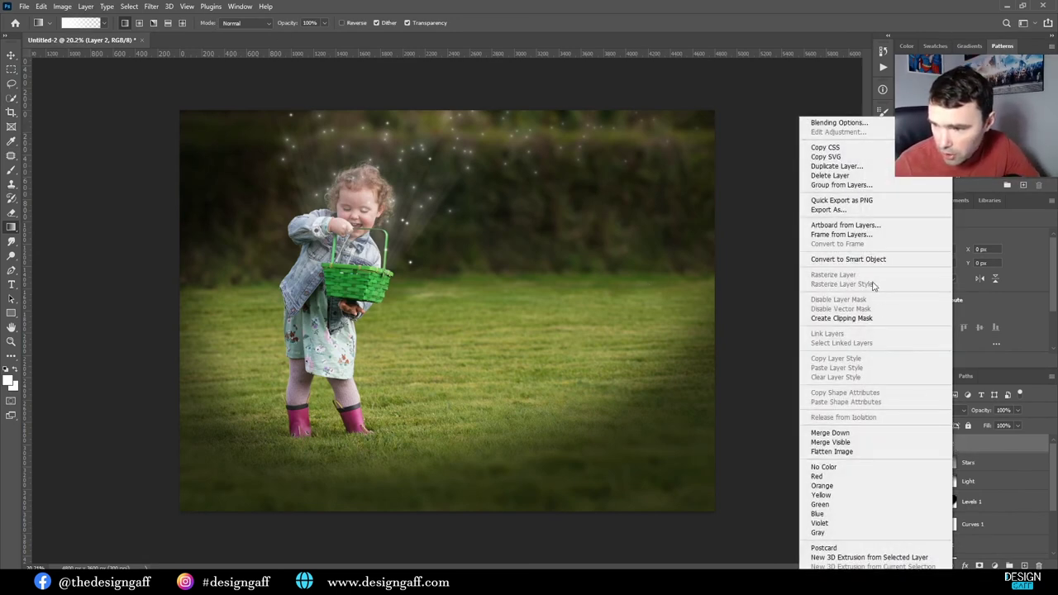
pyautogui.click(860, 260)
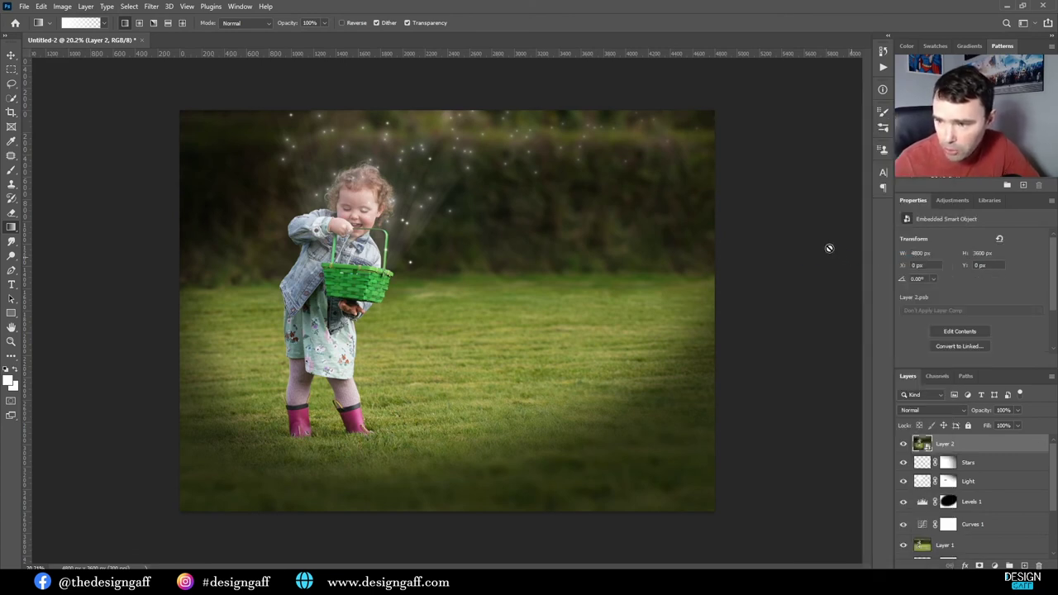
# Step: Apply the Camera Raw Filter to the stamped smart object, setting the Basic Temperature to +3 and Shadows to -10
pyautogui.click(152, 6)
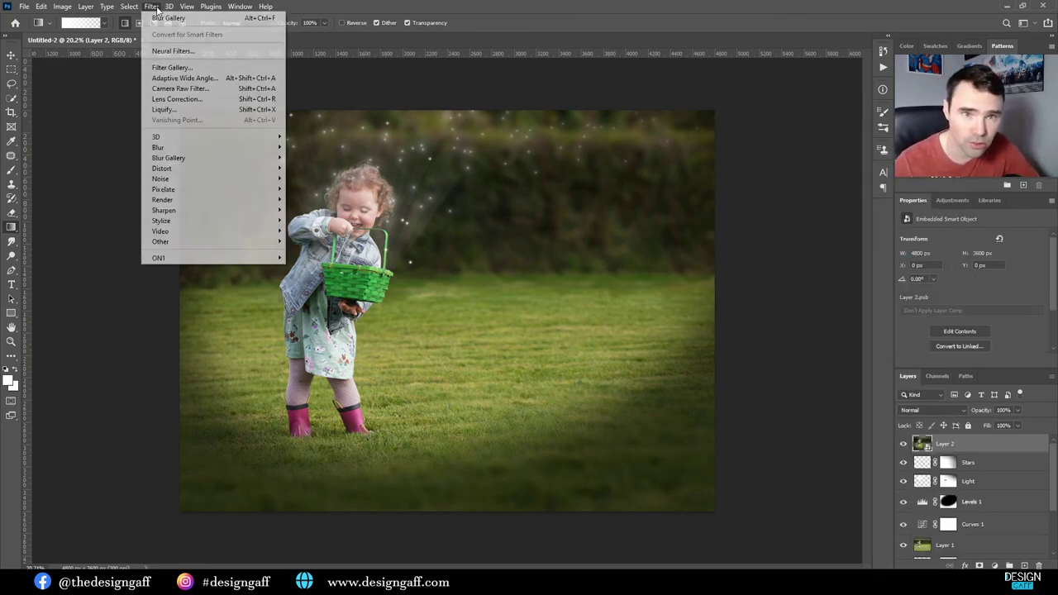
pyautogui.click(150, 7)
pyautogui.click(150, 7)
pyautogui.click(176, 88)
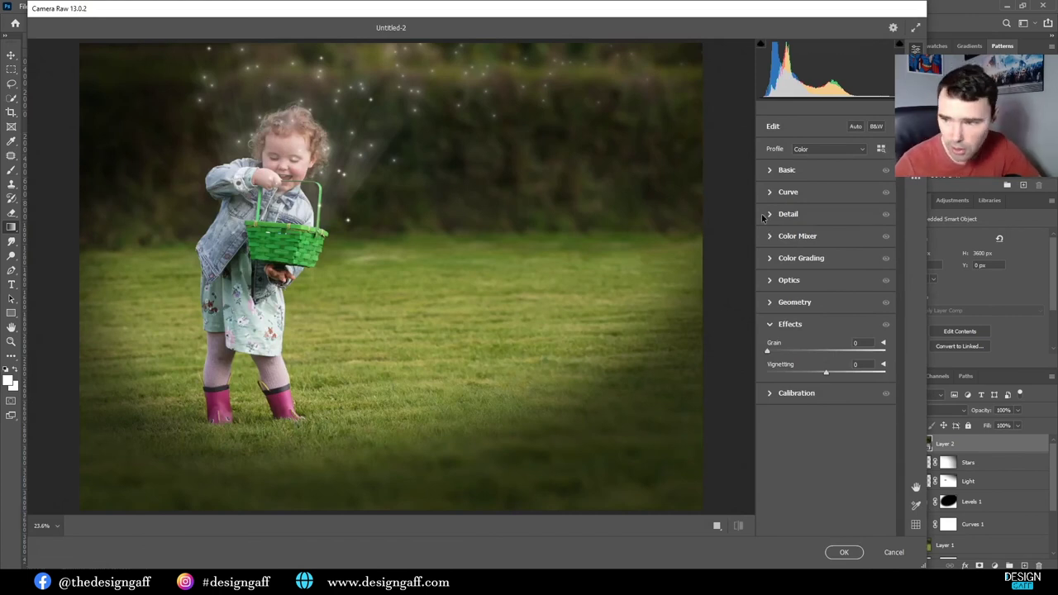
pyautogui.click(772, 171)
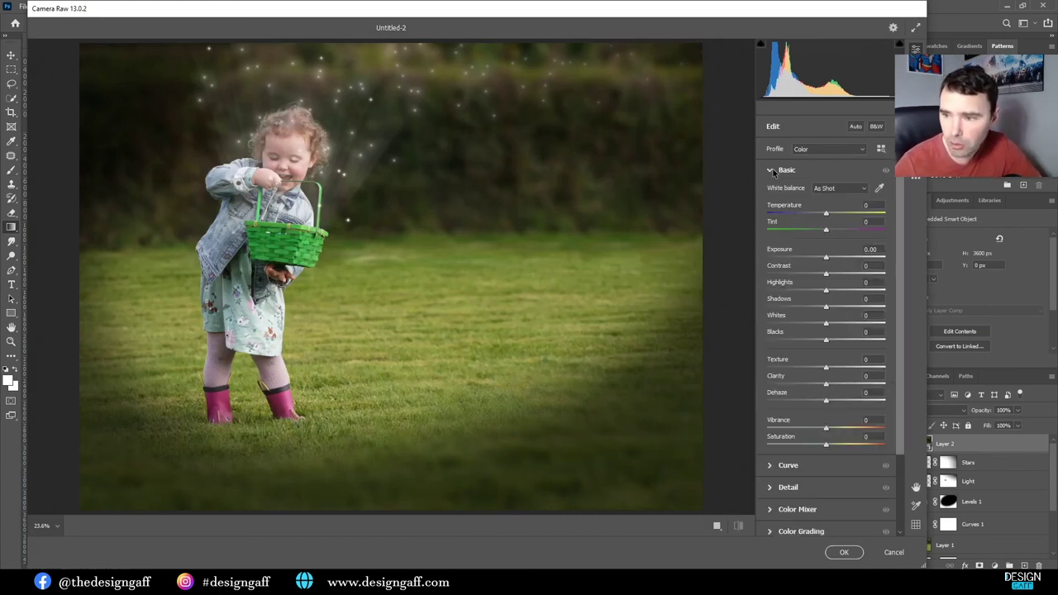
pyautogui.moveTo(825, 216)
pyautogui.mouseDown()
pyautogui.moveTo(837, 216)
pyautogui.moveTo(808, 216)
pyautogui.moveTo(828, 216)
pyautogui.mouseUp()
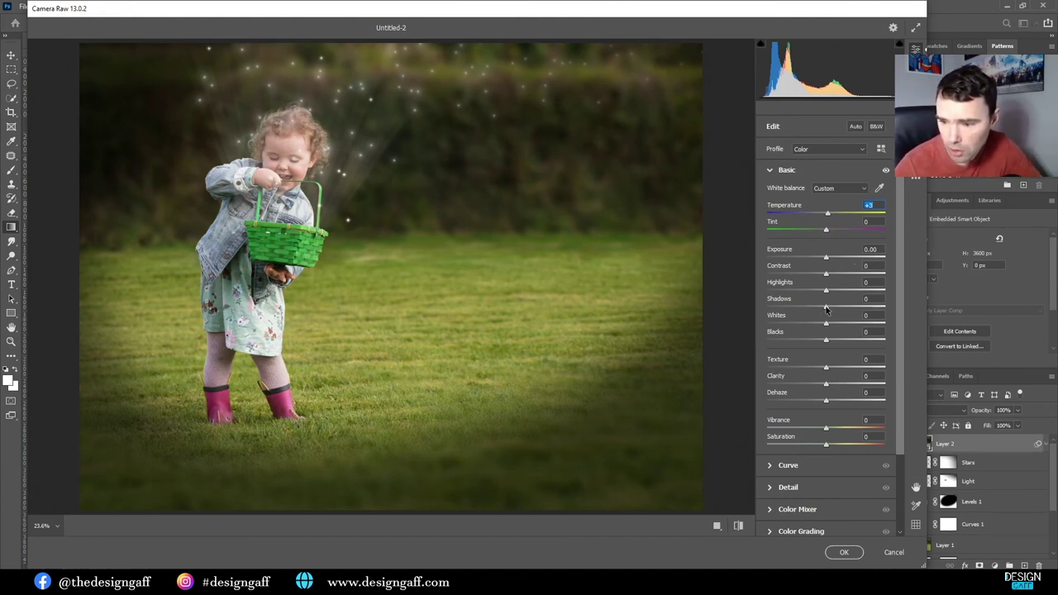
pyautogui.moveTo(824, 308)
pyautogui.mouseDown()
pyautogui.moveTo(793, 305)
pyautogui.moveTo(821, 309)
pyautogui.mouseUp()
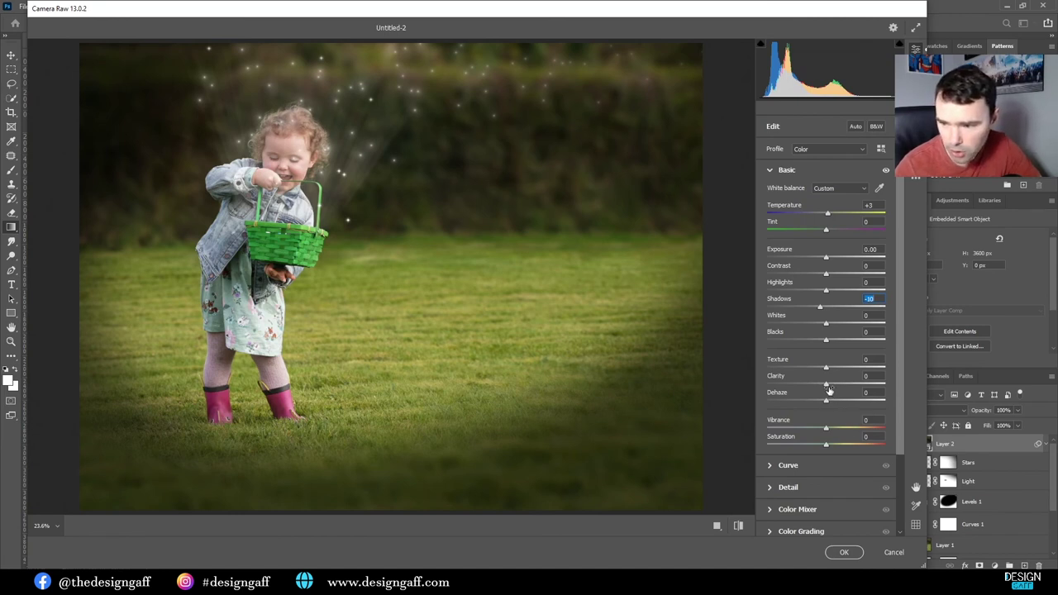
pyautogui.moveTo(826, 386)
pyautogui.mouseDown()
pyautogui.moveTo(878, 386)
pyautogui.moveTo(826, 388)
pyautogui.mouseUp()
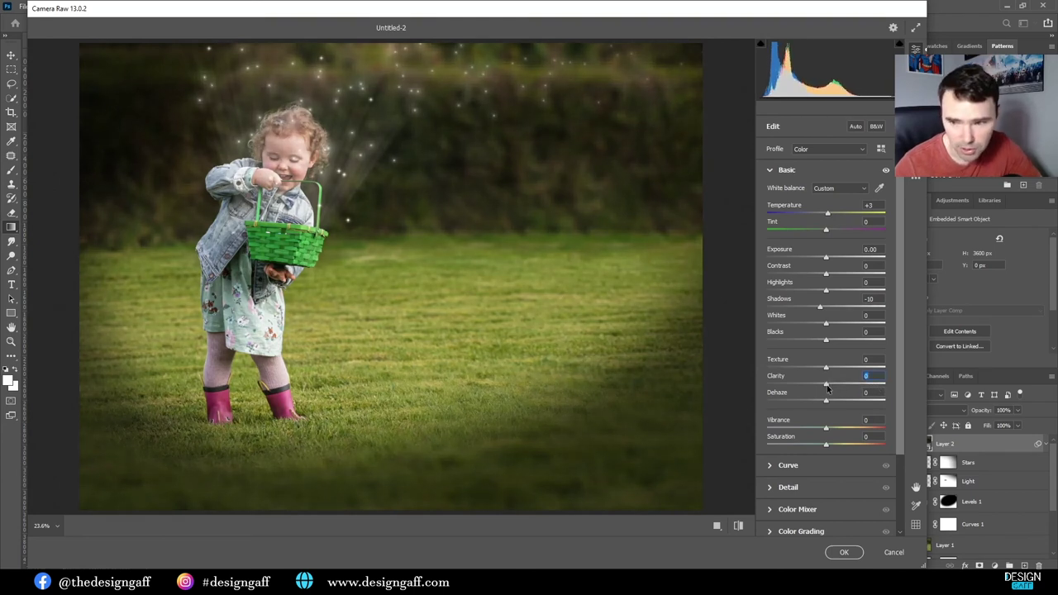
# Step: In the Color Mixer, set the saturation of Greens to +12 and Magentas to +34
pyautogui.click(769, 509)
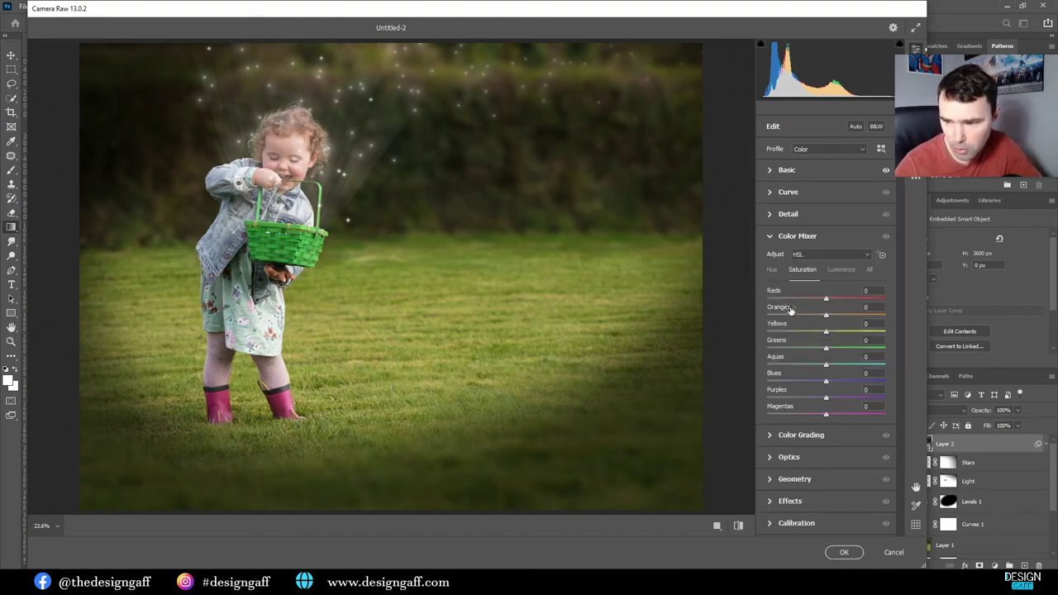
pyautogui.moveTo(826, 348)
pyautogui.mouseDown()
pyautogui.moveTo(846, 339)
pyautogui.moveTo(836, 345)
pyautogui.mouseUp()
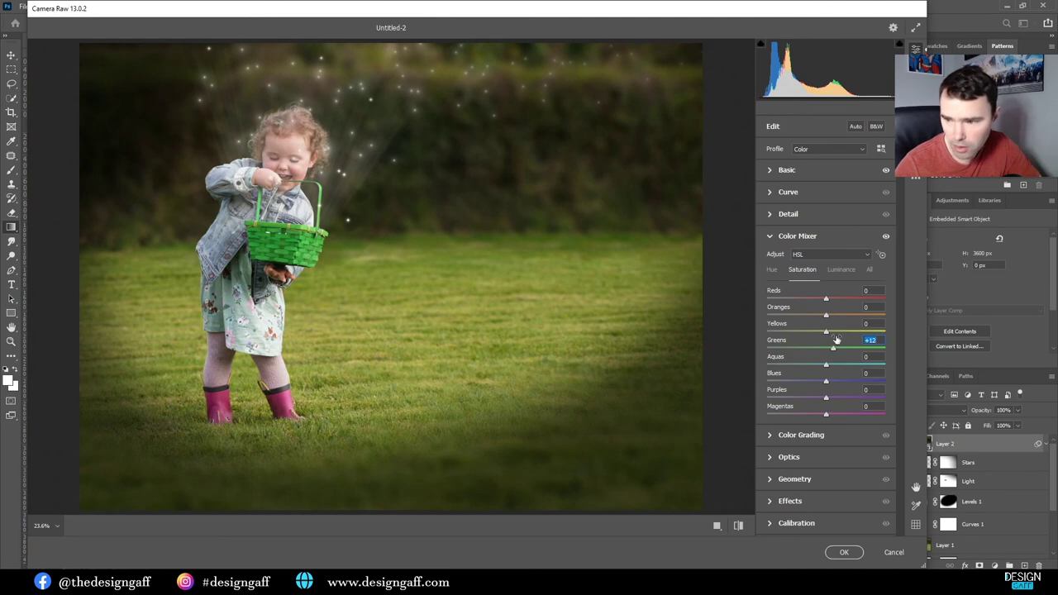
pyautogui.moveTo(826, 415); pyautogui.dragTo(847, 403)
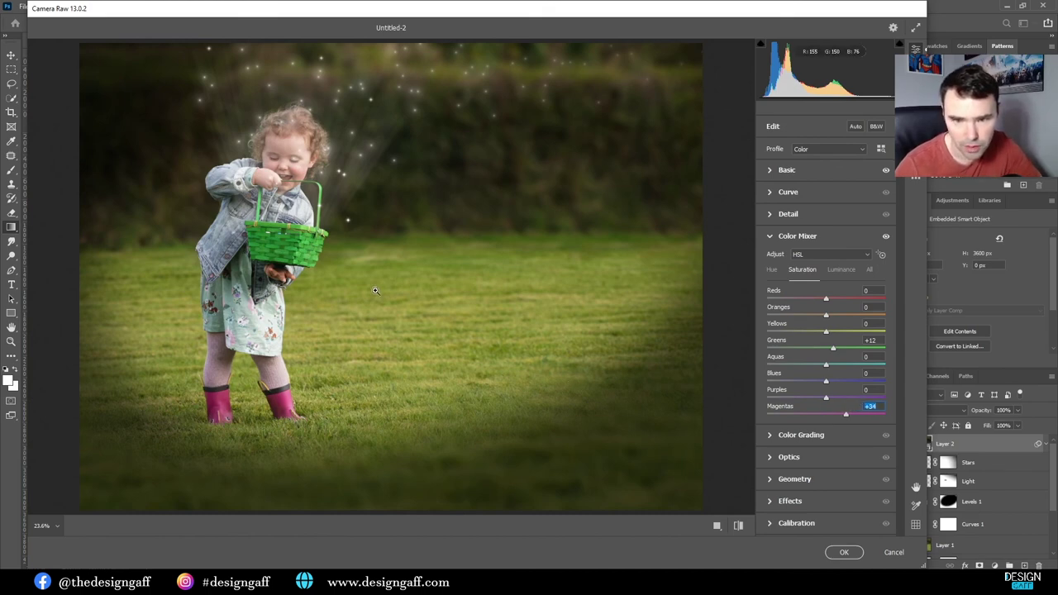
pyautogui.moveTo(381, 280)
pyautogui.mouseDown()
pyautogui.moveTo(345, 279)
pyautogui.moveTo(380, 267)
pyautogui.mouseUp()
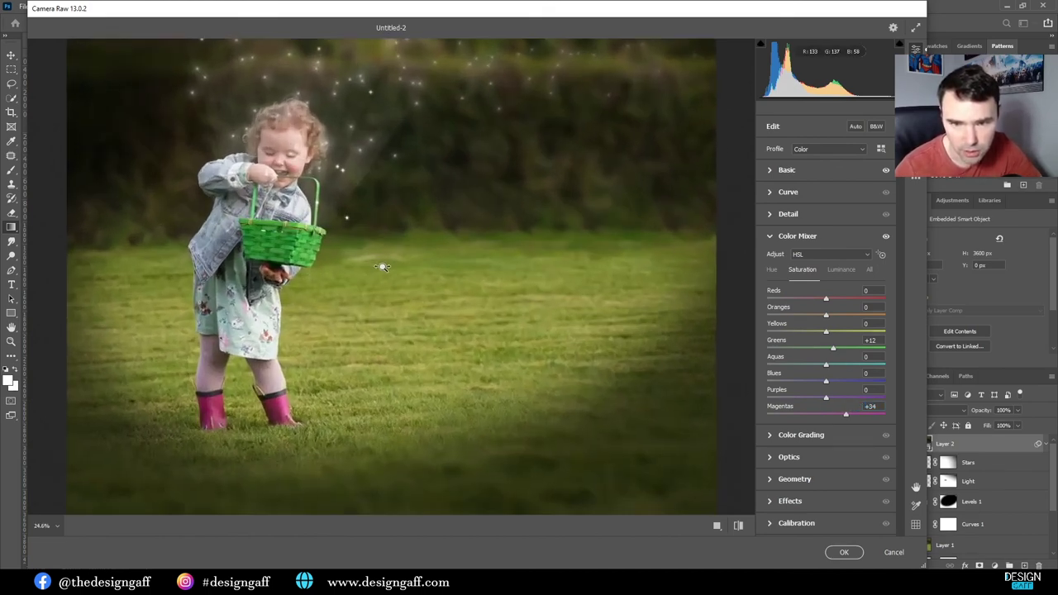
# Step: Set the Effects Vignetting to -9, keep Grain at 0, and apply the Camera Raw filter
pyautogui.click(769, 502)
pyautogui.click(827, 376)
pyautogui.moveTo(827, 376); pyautogui.dragTo(821, 371)
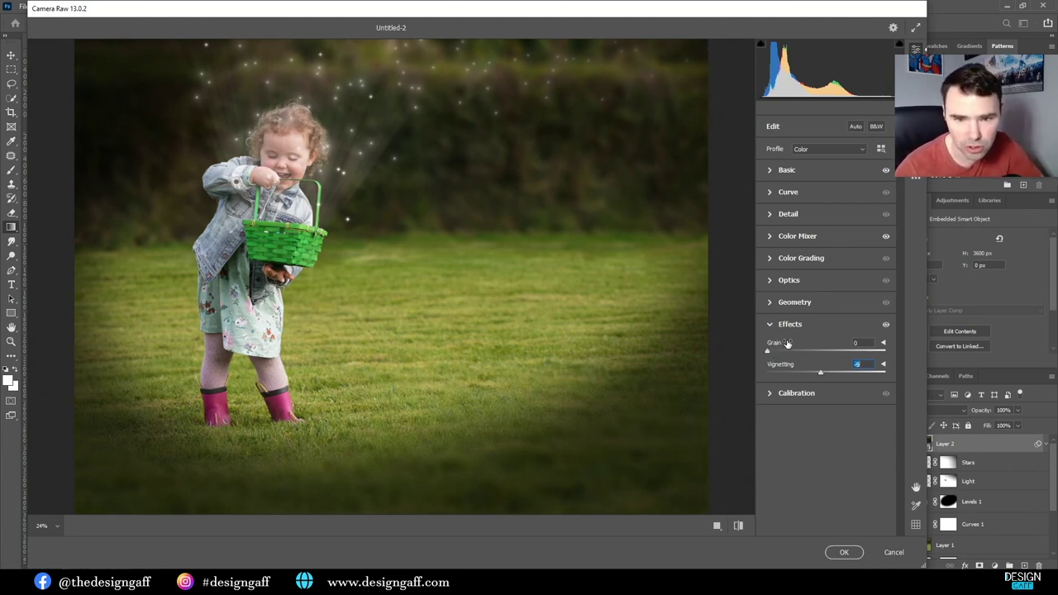
pyautogui.moveTo(766, 352); pyautogui.dragTo(721, 351)
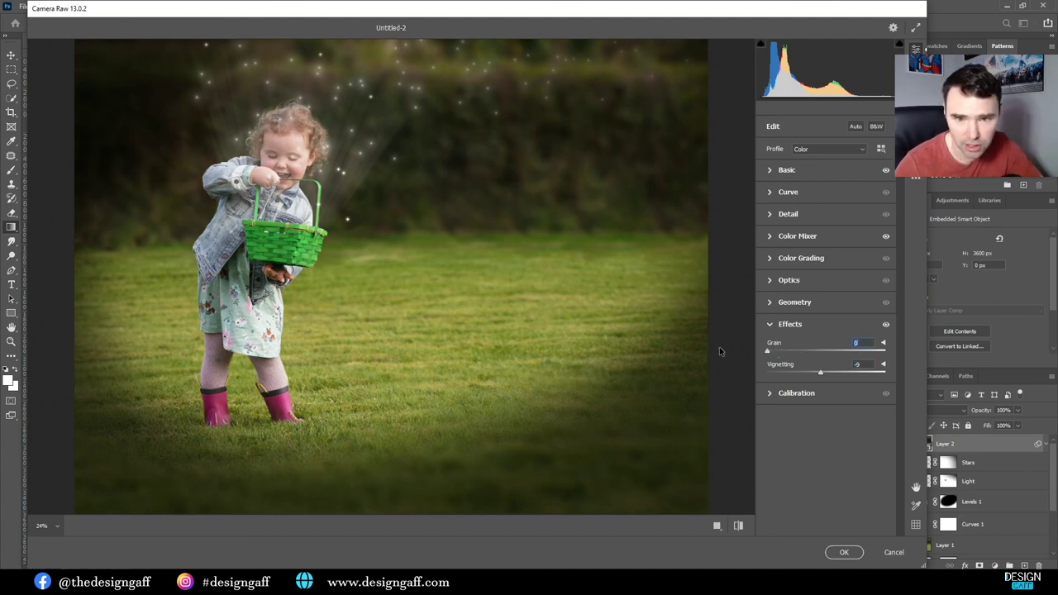
pyautogui.keyDown('alt'); pyautogui.click(567, 266); pyautogui.keyUp('alt')
pyautogui.click(533, 267)
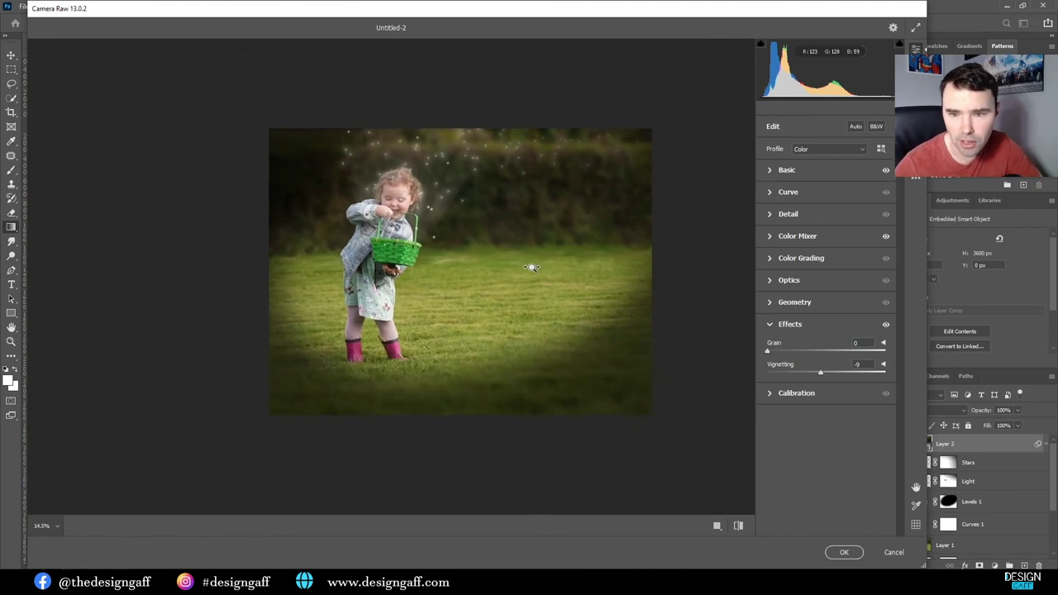
pyautogui.click(843, 554)
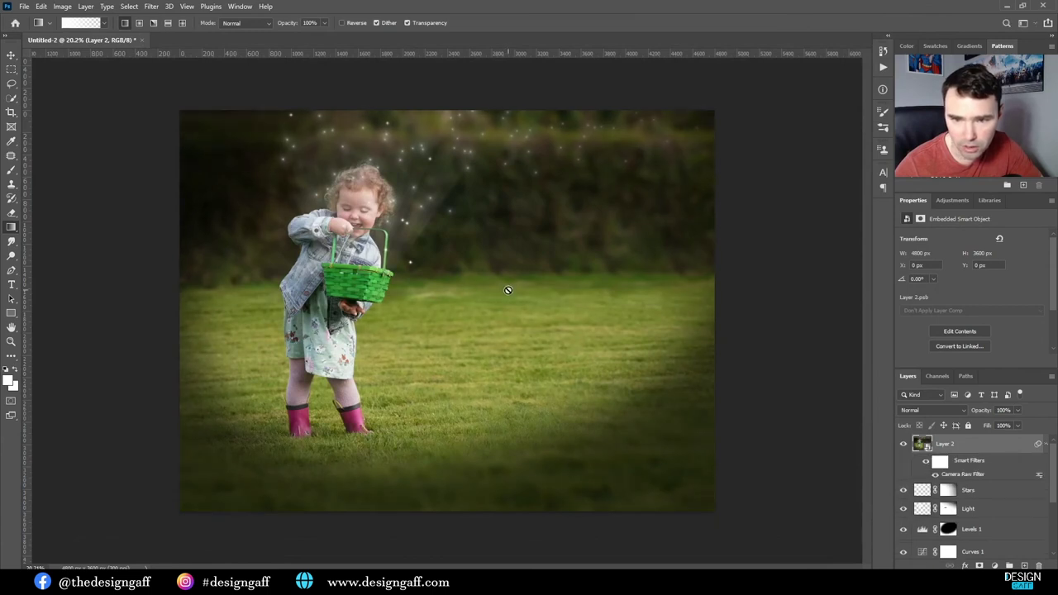
# Step: Scale the Layer 2 smart object up to about 4912 × 3684 px, extending it past the canvas's left and lower edges
pyautogui.click(12, 55)
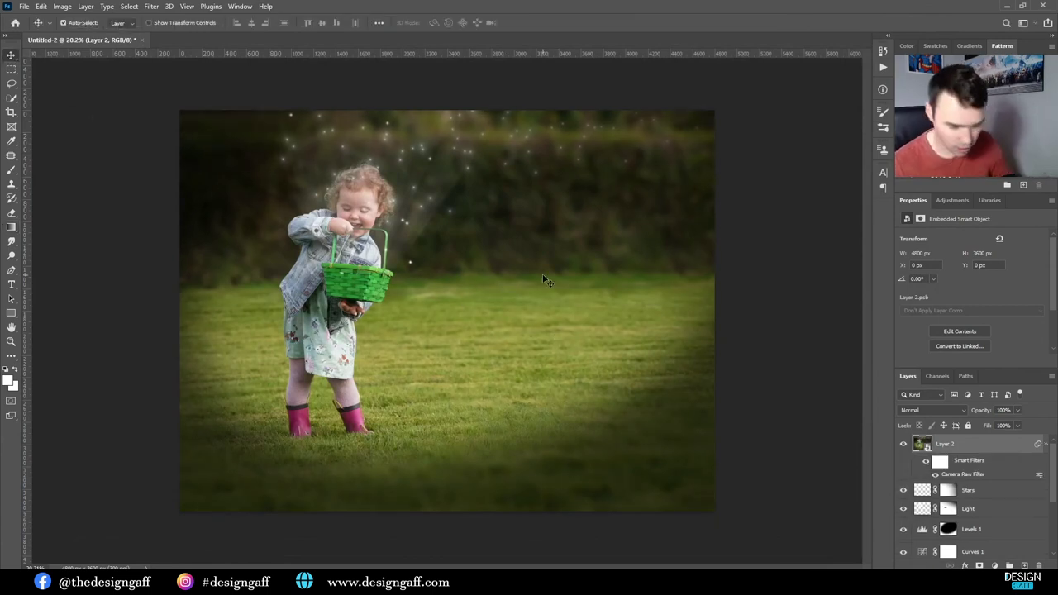
pyautogui.hotkey('ctrl', 't')
pyautogui.moveTo(180, 512)
pyautogui.mouseDown()
pyautogui.moveTo(168, 516)
pyautogui.moveTo(173, 527)
pyautogui.mouseUp()
pyautogui.click(526, 23)
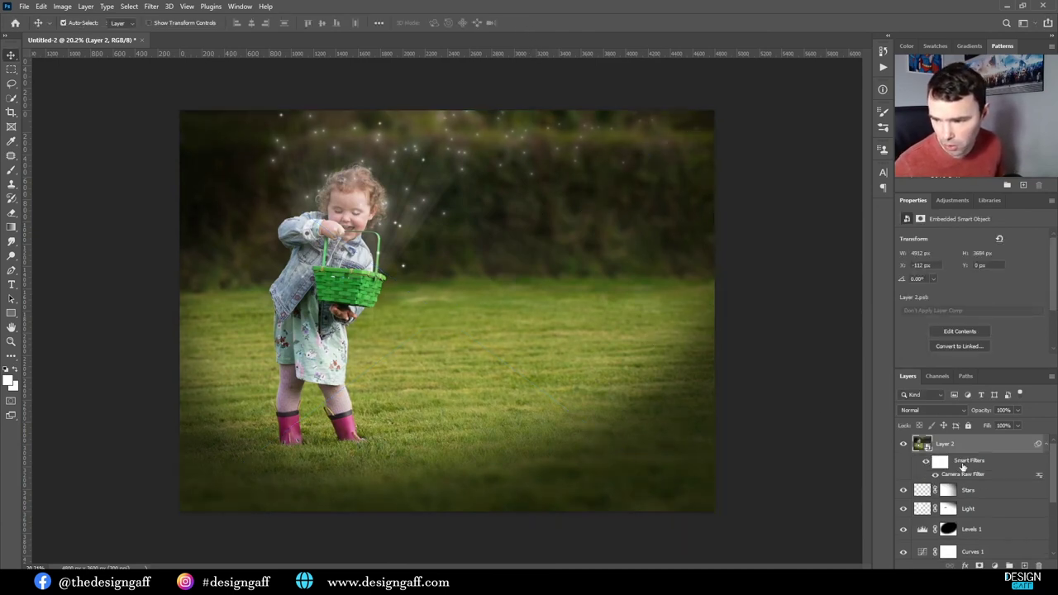
# Step: Group all the layers from Layer 2 down to Photo, leaving out Back Up and Background
pyautogui.scroll(-3, 958, 475)
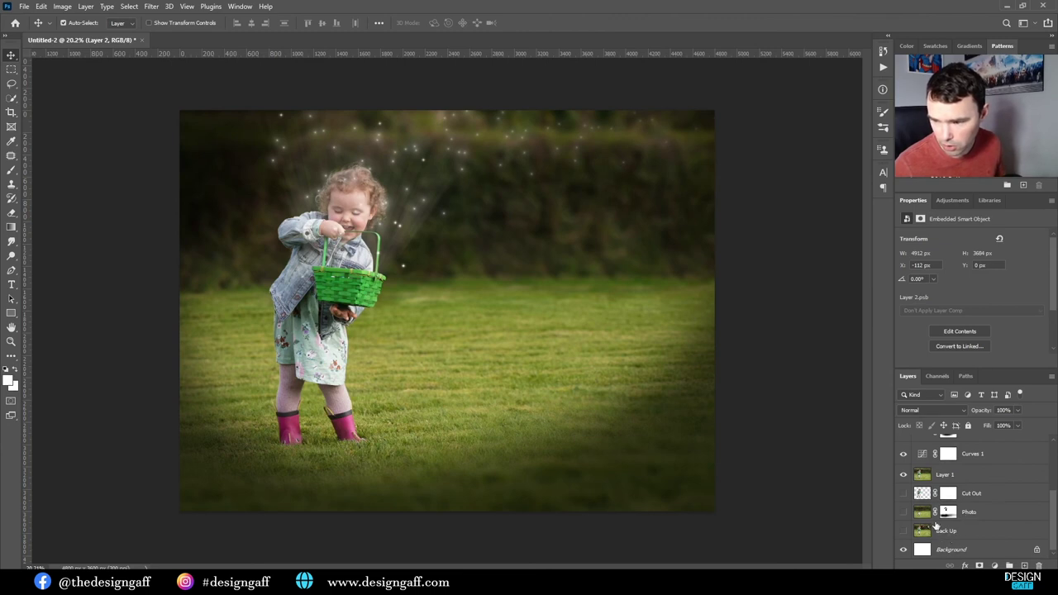
pyautogui.keyDown('shift'); pyautogui.click(973, 512); pyautogui.keyUp('shift')
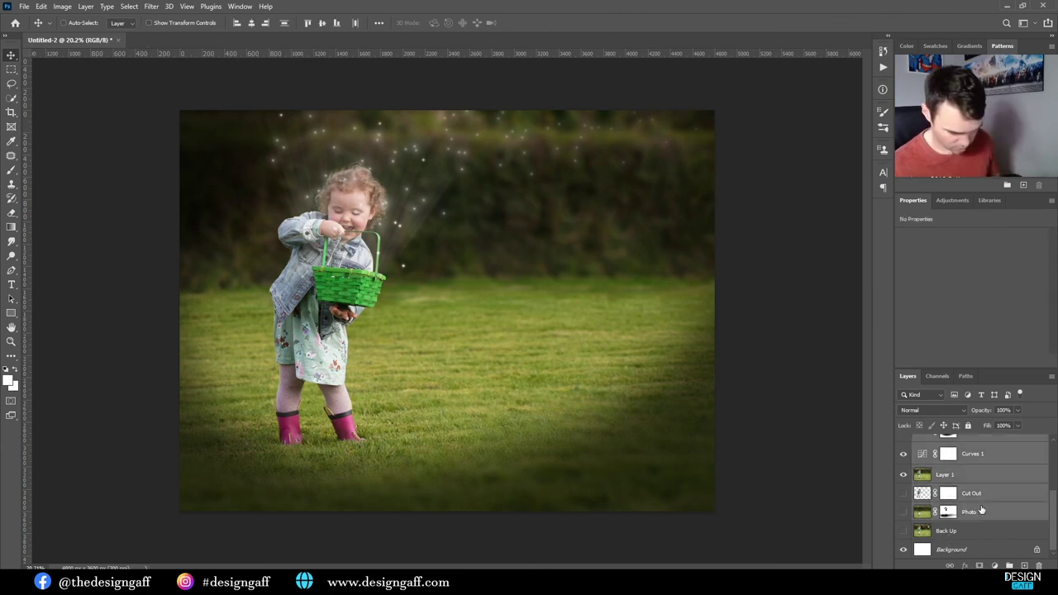
pyautogui.hotkey('ctrl', 'g')
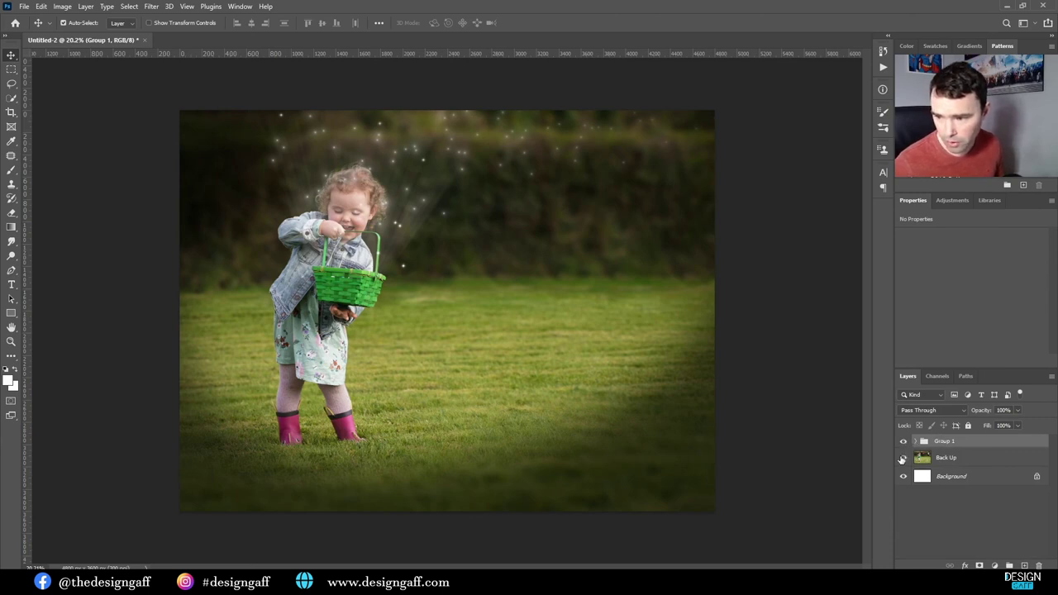
# Step: Compare the finished edit with the original Back Up photo by hiding and reshowing Group 1
pyautogui.click(902, 441)
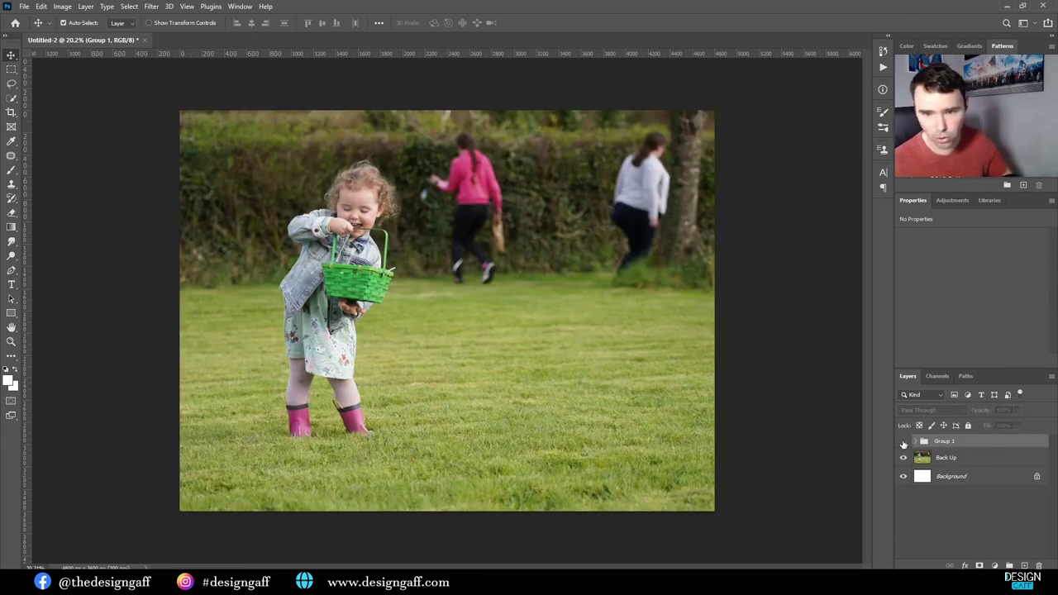
pyautogui.click(902, 441)
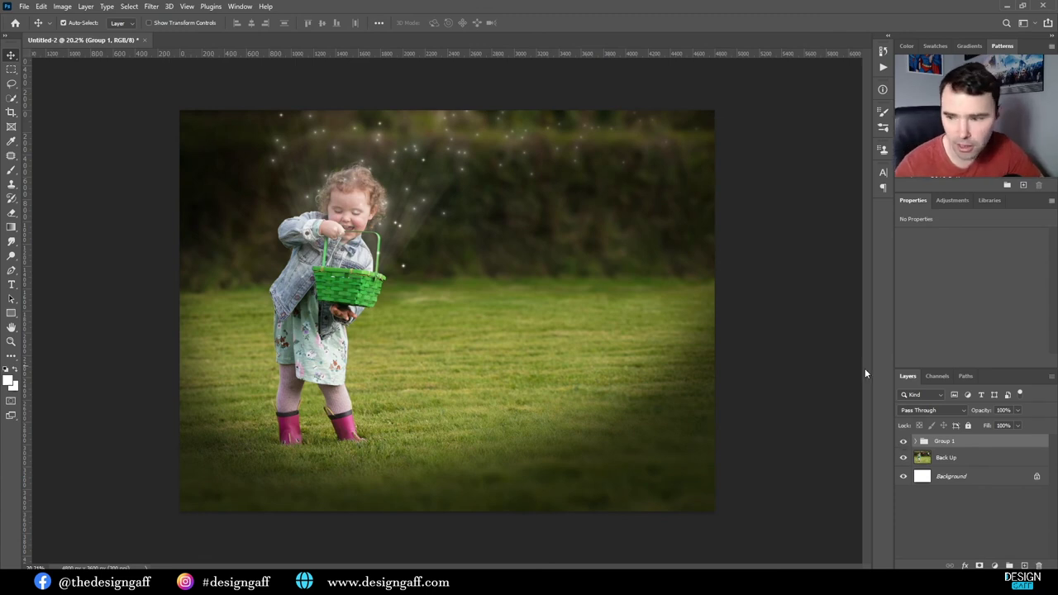
pyautogui.click(904, 443)
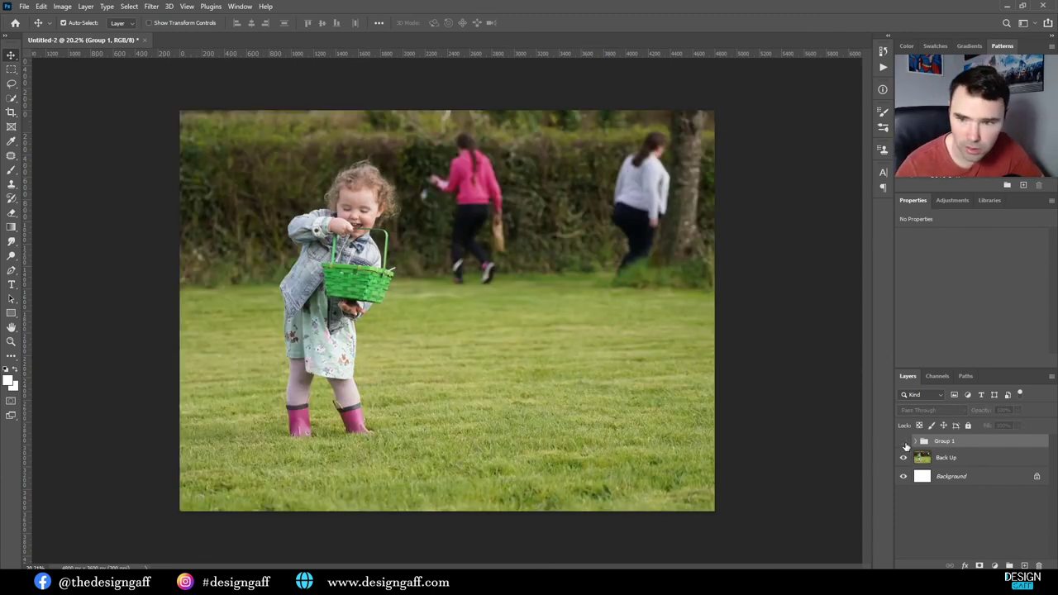
pyautogui.click(904, 443)
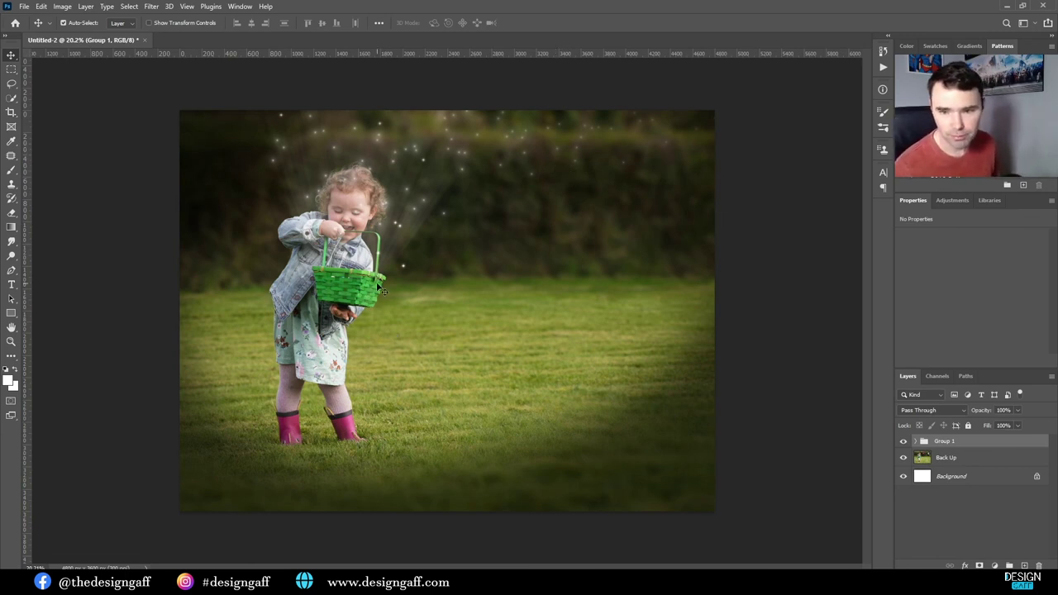
pyautogui.hotkey('ctrl', '+')
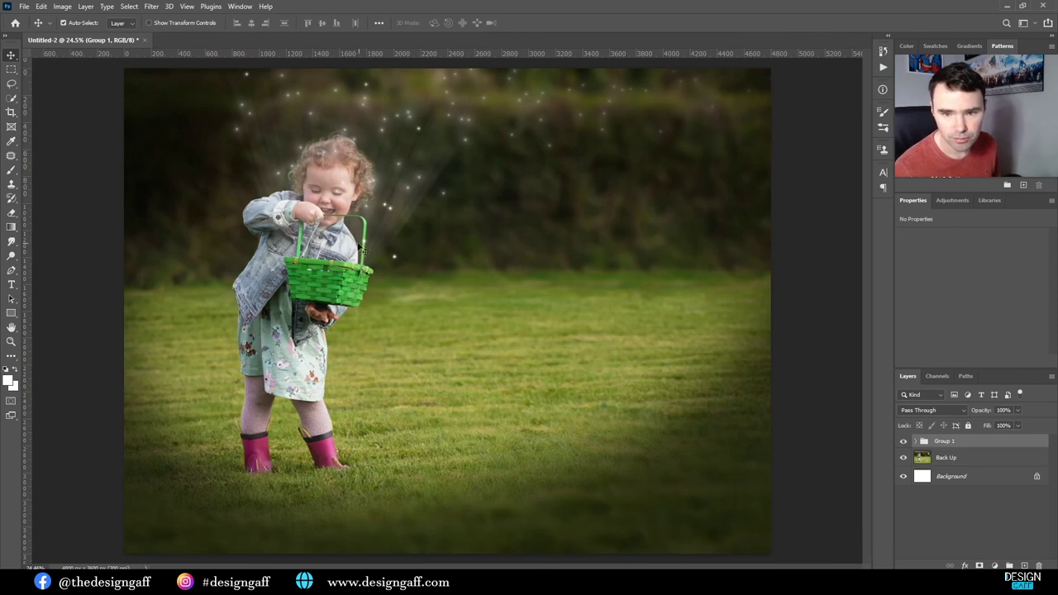